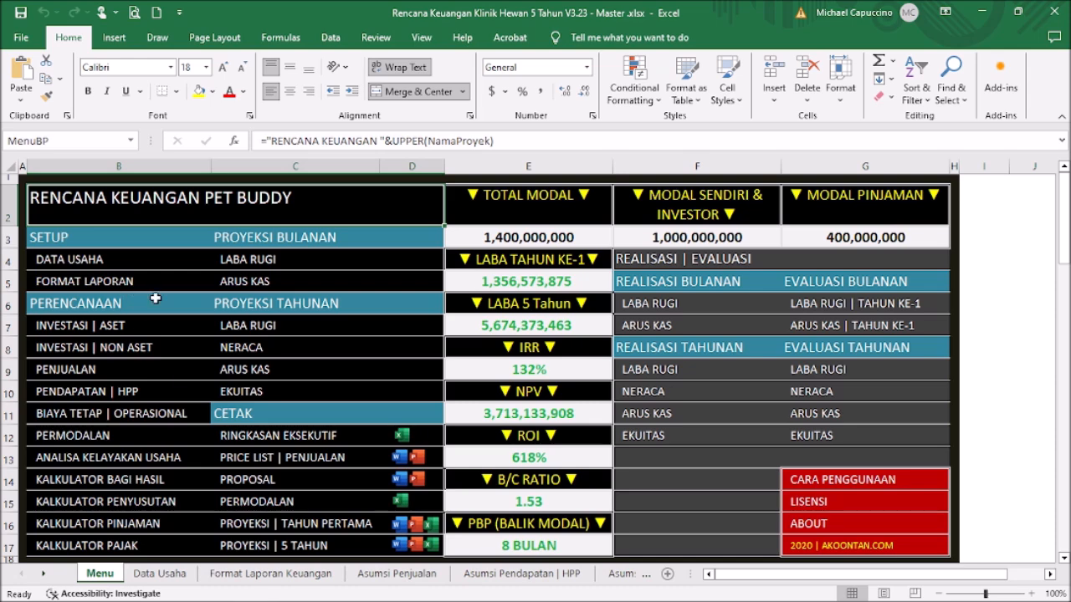
Step: Open the Investasi | Aset sheet and review the full asset list with its quantities, prices and Bulan 1 spending plan
left_click(90, 325)
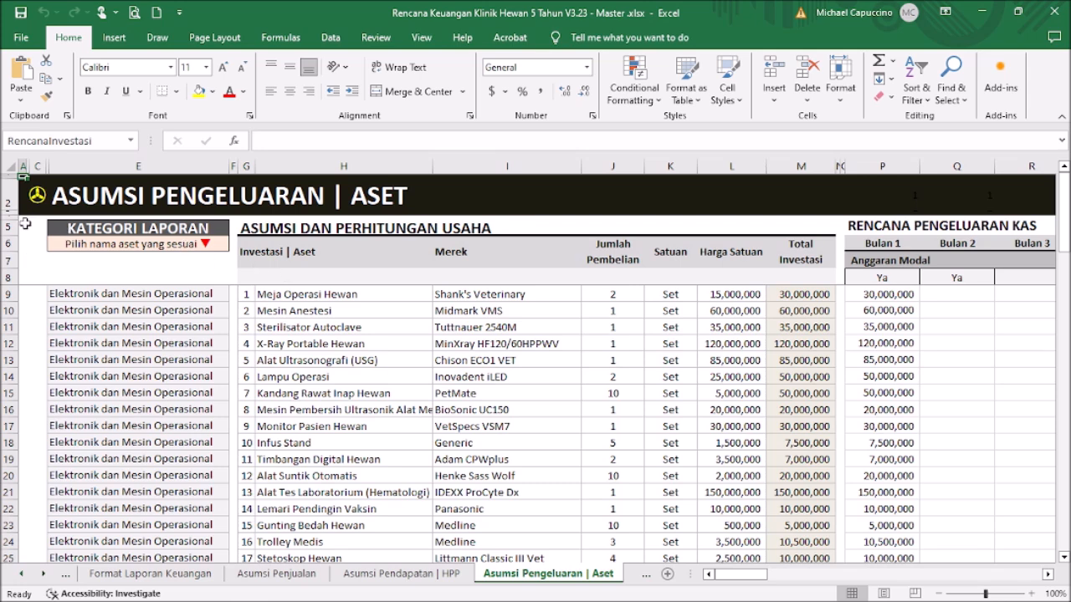
left_click(36, 197)
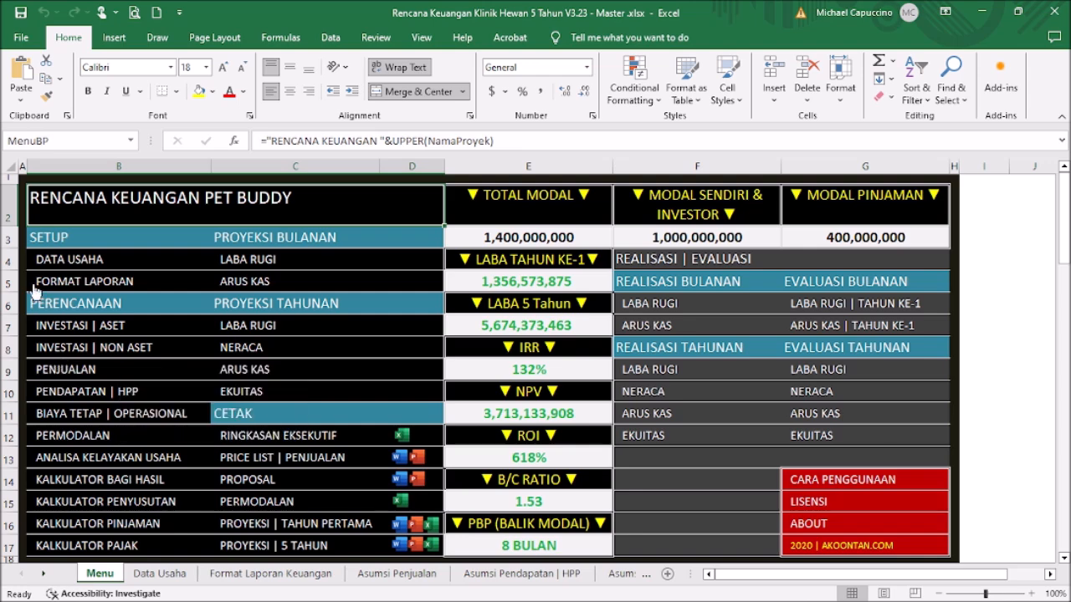
left_click(46, 328)
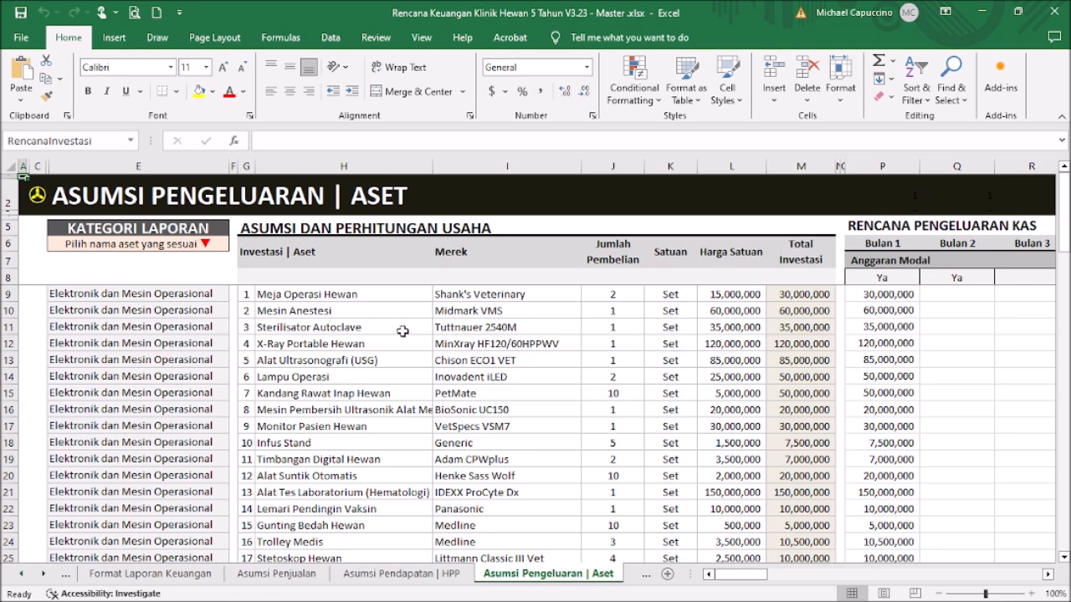
scroll(401, 332, "down", 4)
scroll(402, 331, "down", 3)
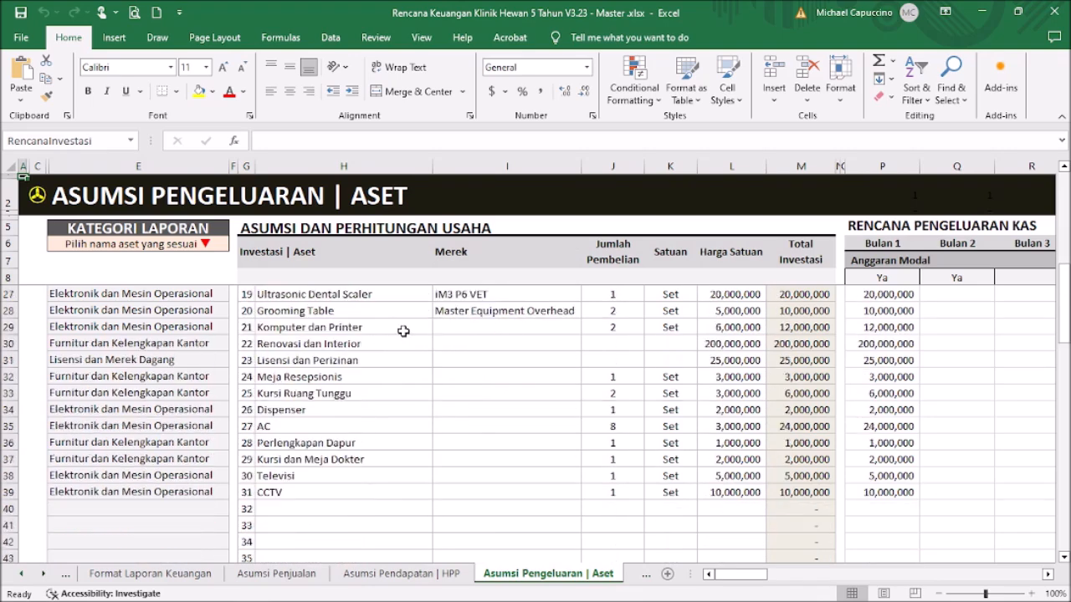
scroll(404, 333, "up", 6)
scroll(404, 332, "up", 1)
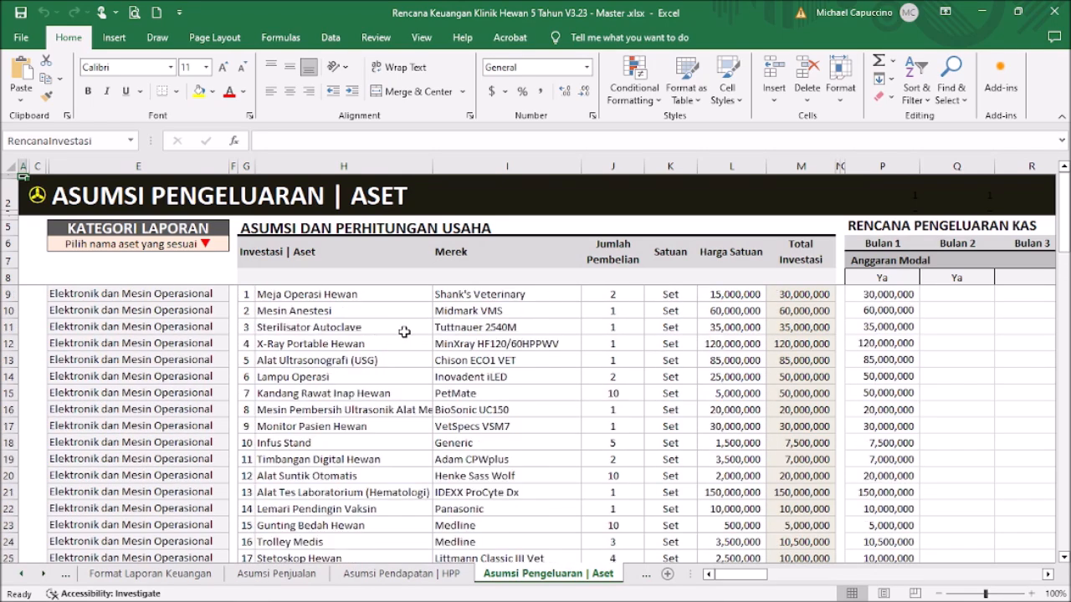
left_click_drag(389, 294, 362, 401)
left_click(362, 398)
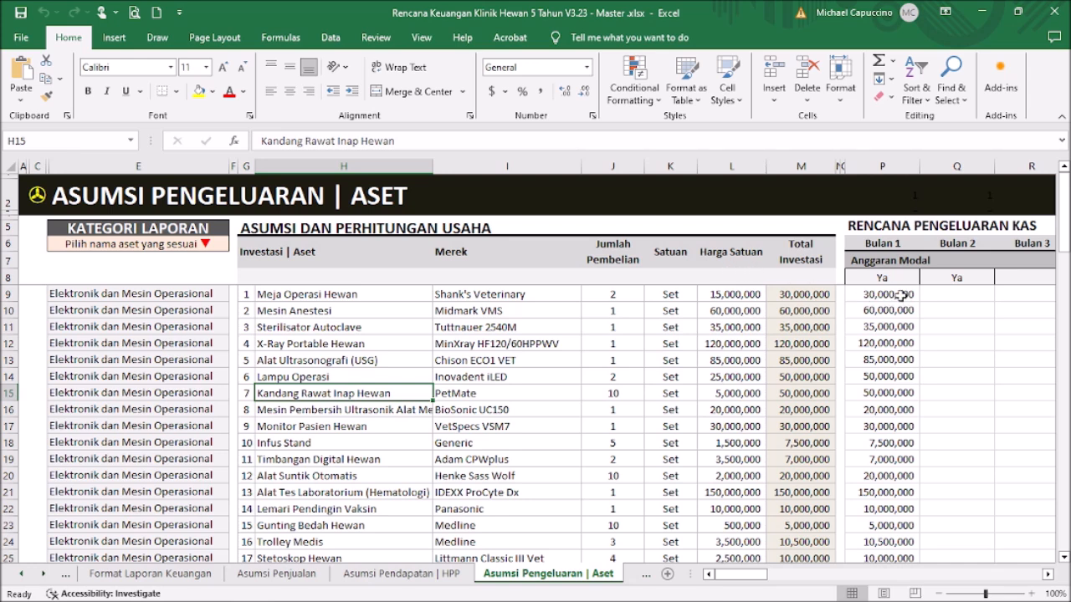
scroll(900, 295, "down", 3)
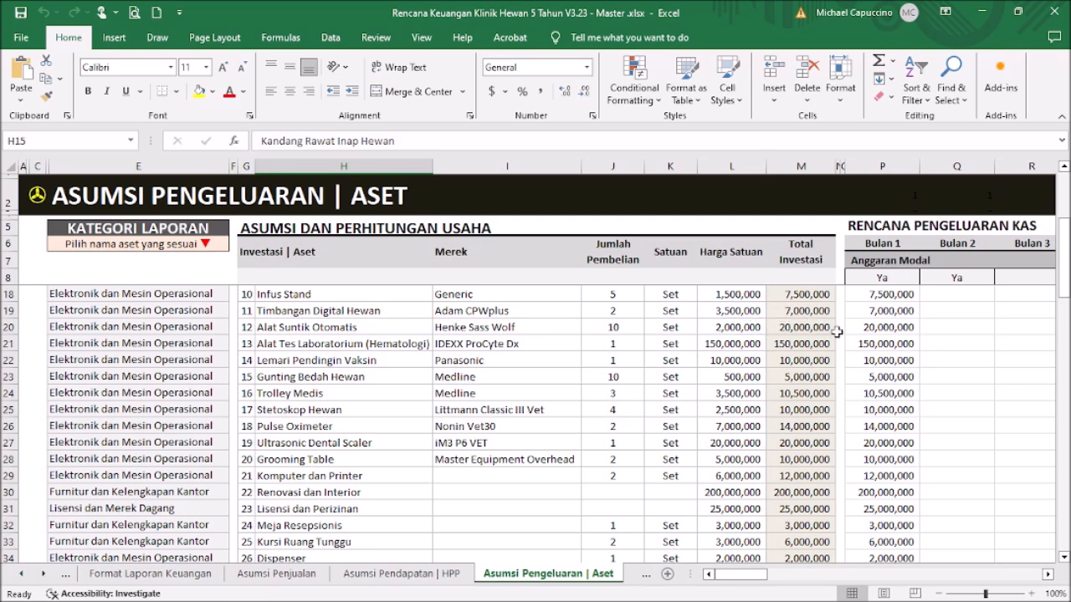
scroll(896, 327, "down", 1)
scroll(910, 328, "up", 4)
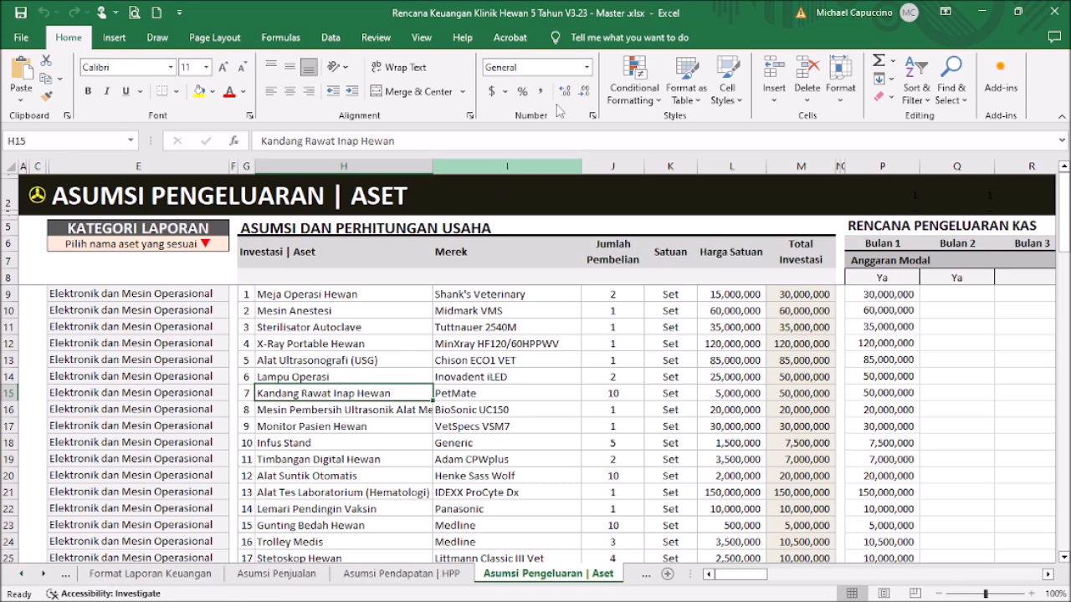
scroll(885, 301, "down", 8)
scroll(885, 300, "up", 8)
Step: Set the Bulan 1 planned expense for X-Ray Portable Hewan to 50,000,000
left_click(883, 310)
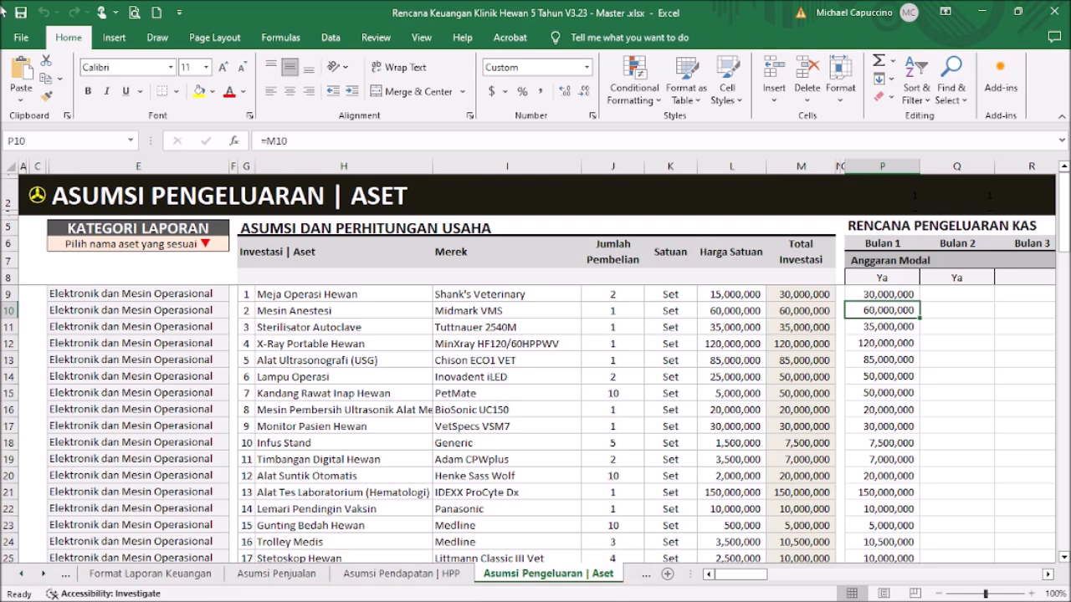
key("Down")
key("Down")
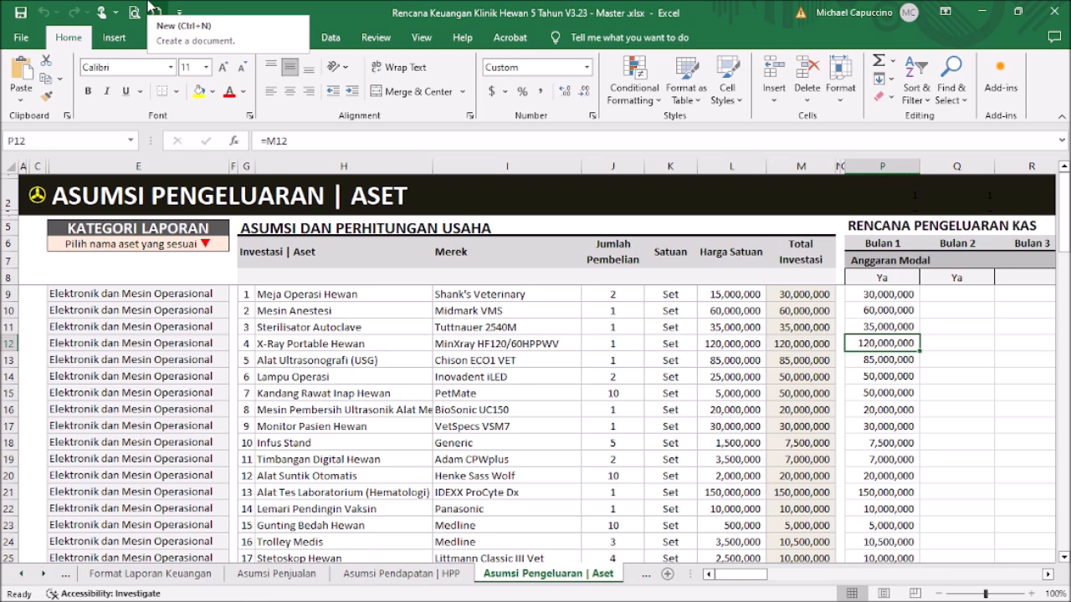
type("50000000")
key("Return")
Step: Enter 70,000,000 as the Bulan 3 planned expense for X-Ray Portable Hewan
key("Up")
key("Right")
key("Right")
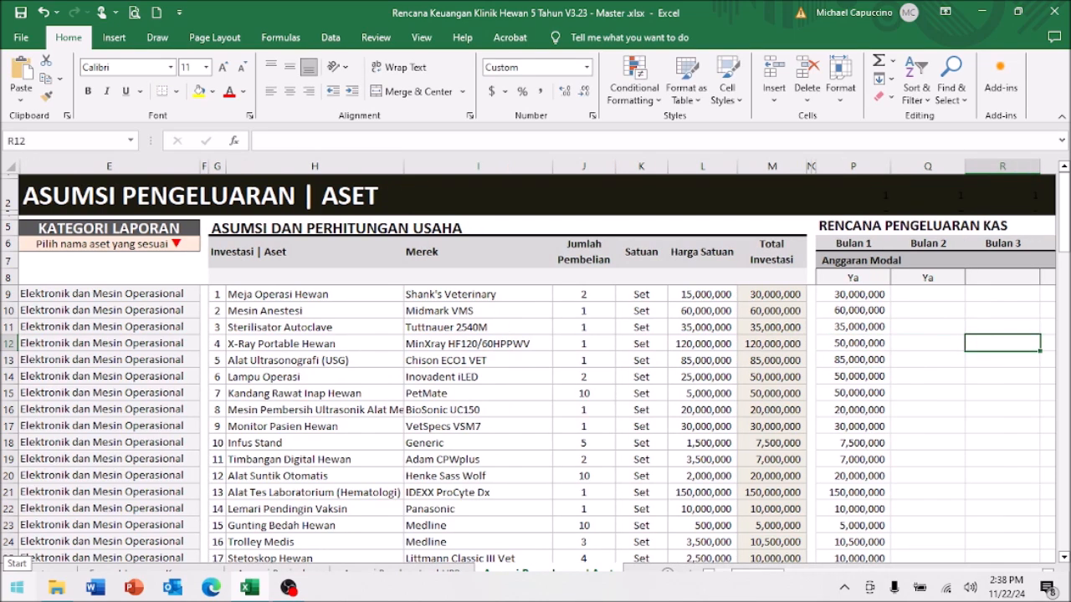
type("7")
type("0,000,000")
key("Return")
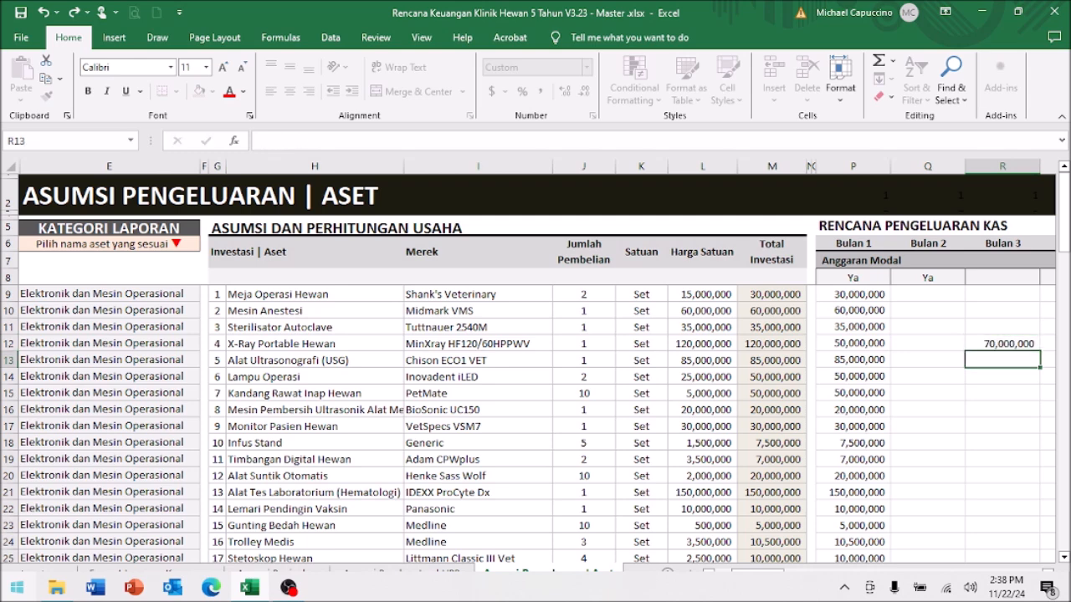
left_click(1002, 342)
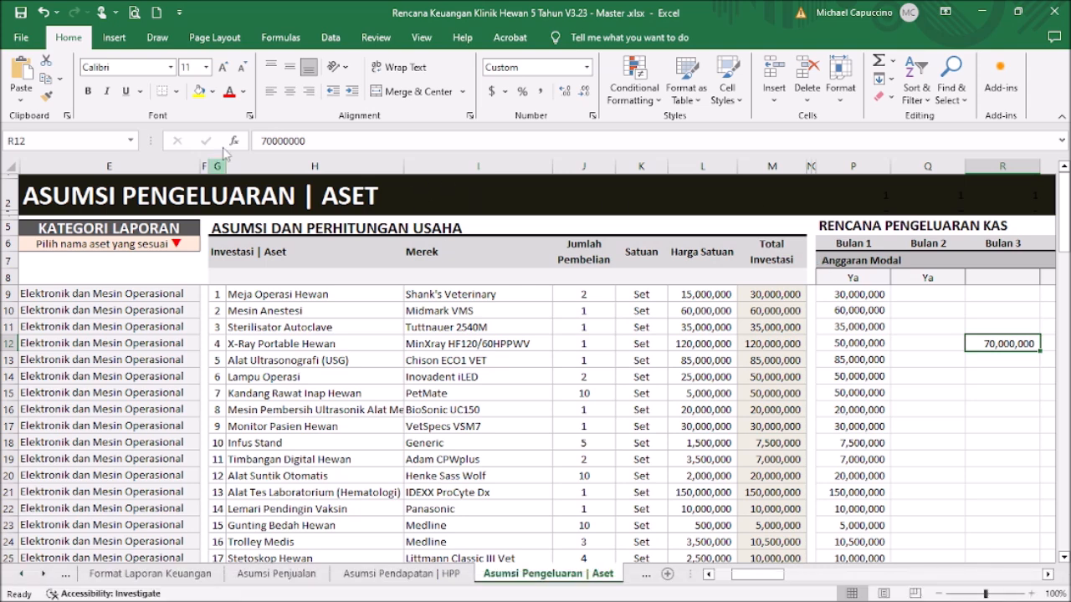
Step: Examine the Anggaran Modal row, its choices for Bulan 1, and the Bulan 1 expense column
left_click(10, 276)
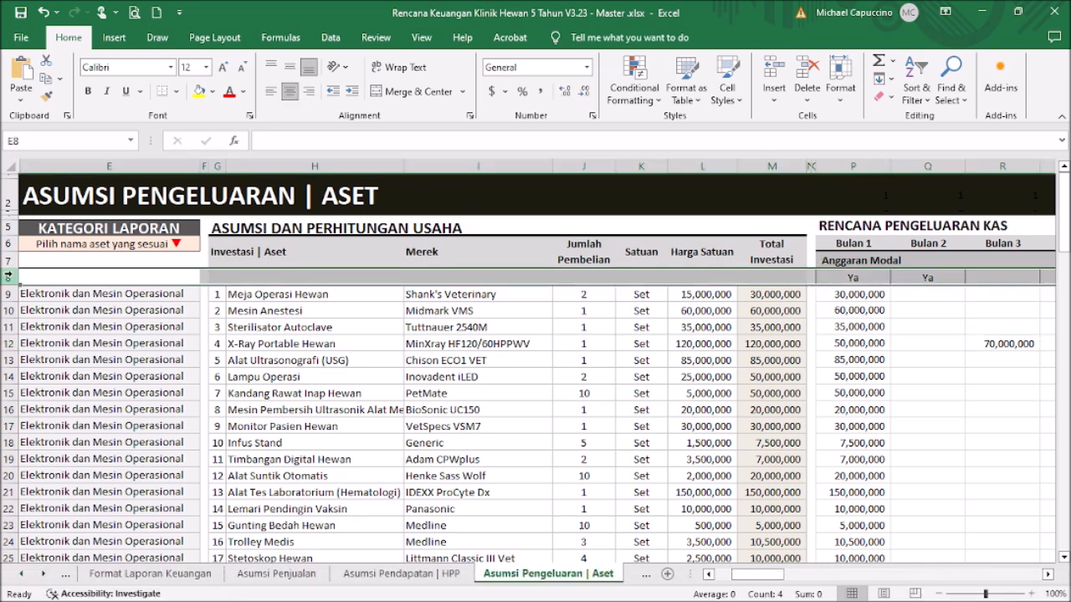
left_click(875, 276)
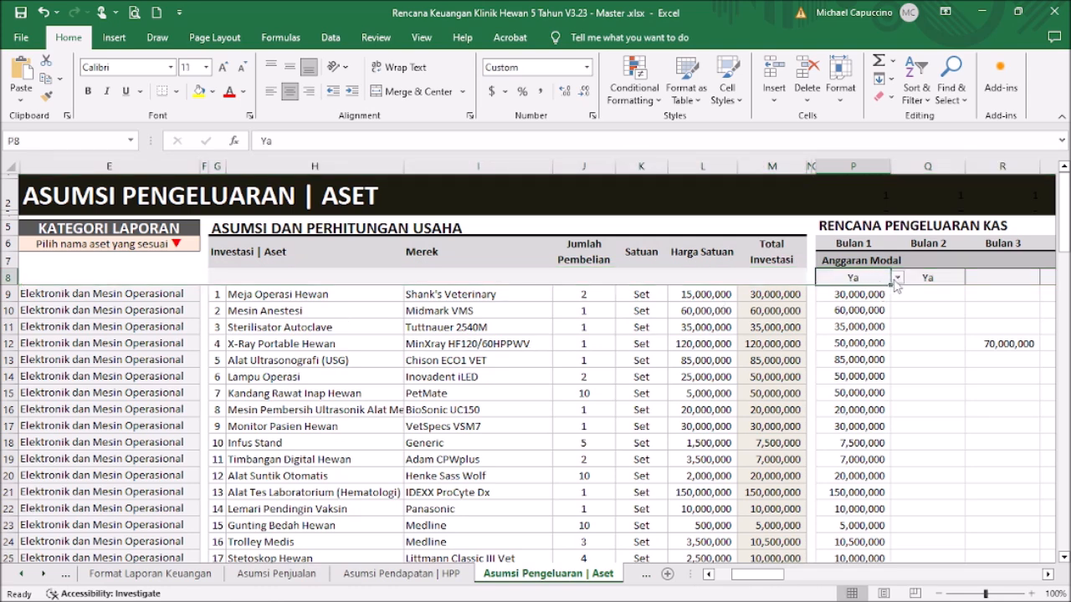
left_click(897, 278)
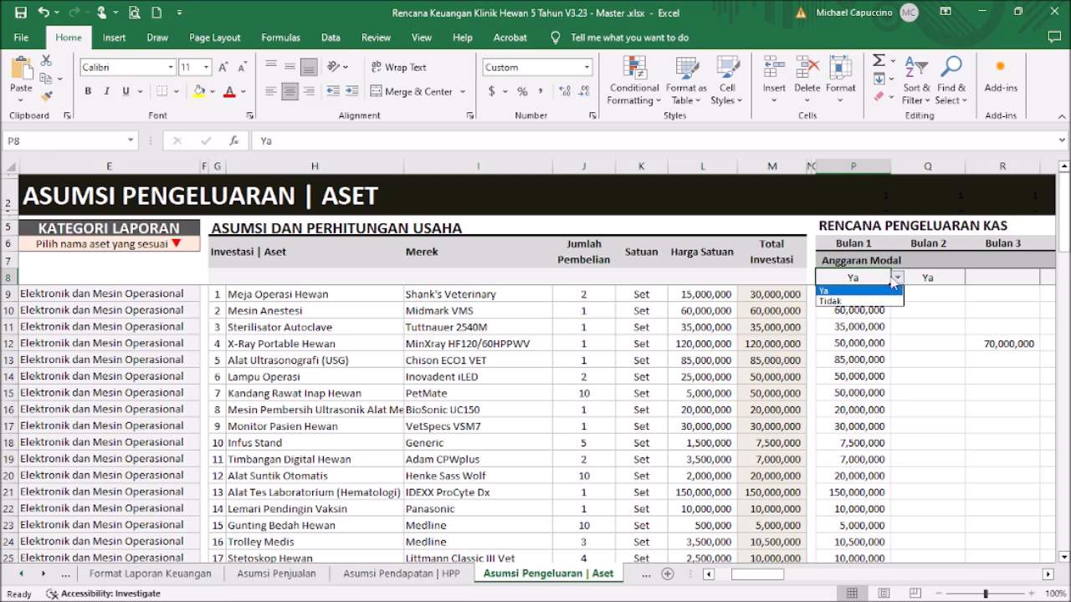
left_click(852, 181)
left_click(852, 166)
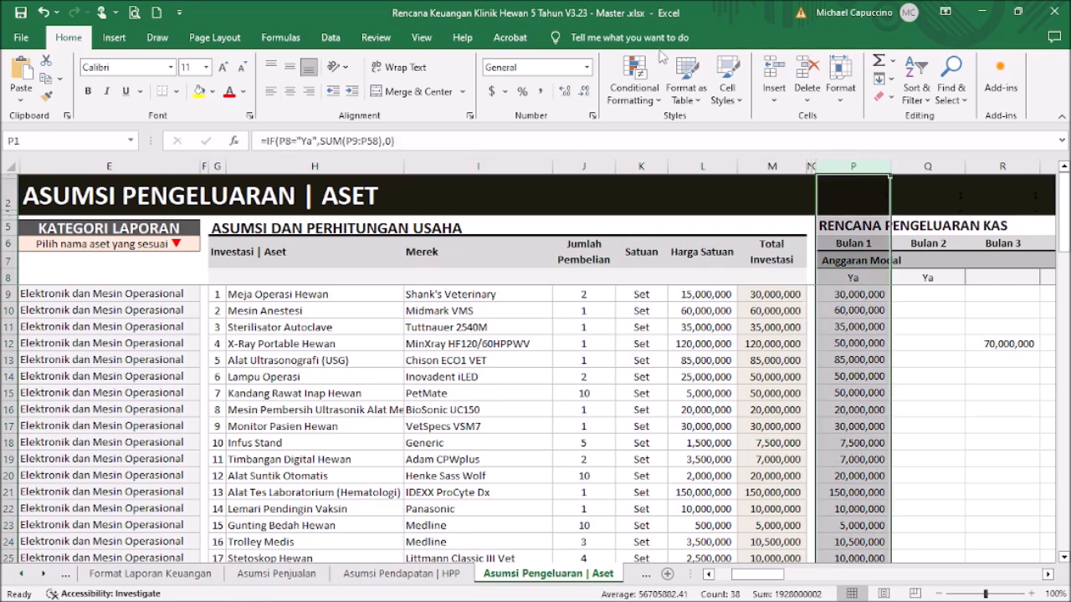
type("\\")
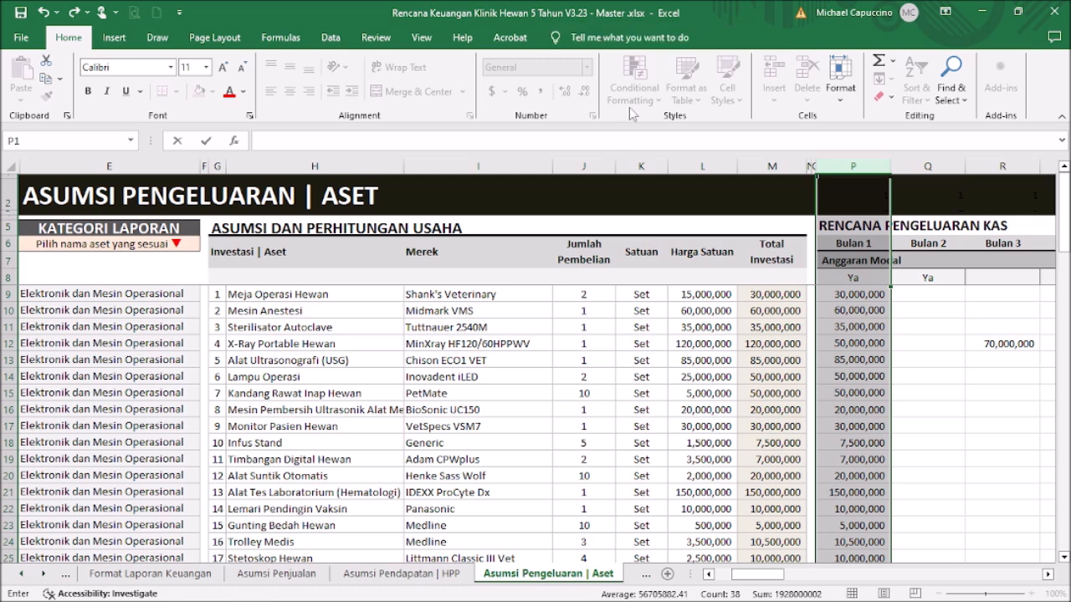
left_click(872, 298)
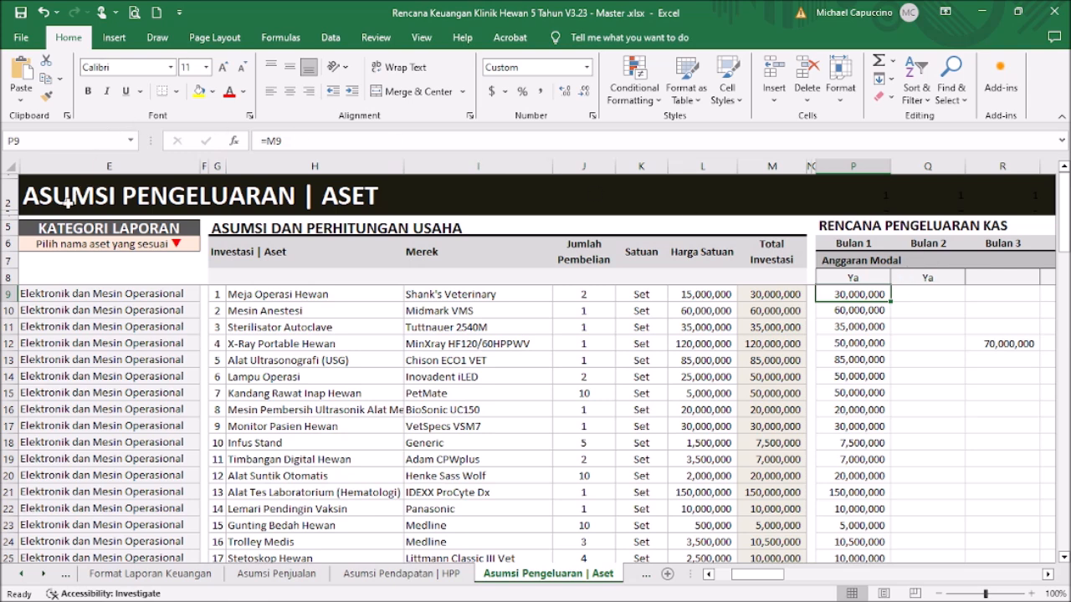
left_click_drag(739, 575, 721, 577)
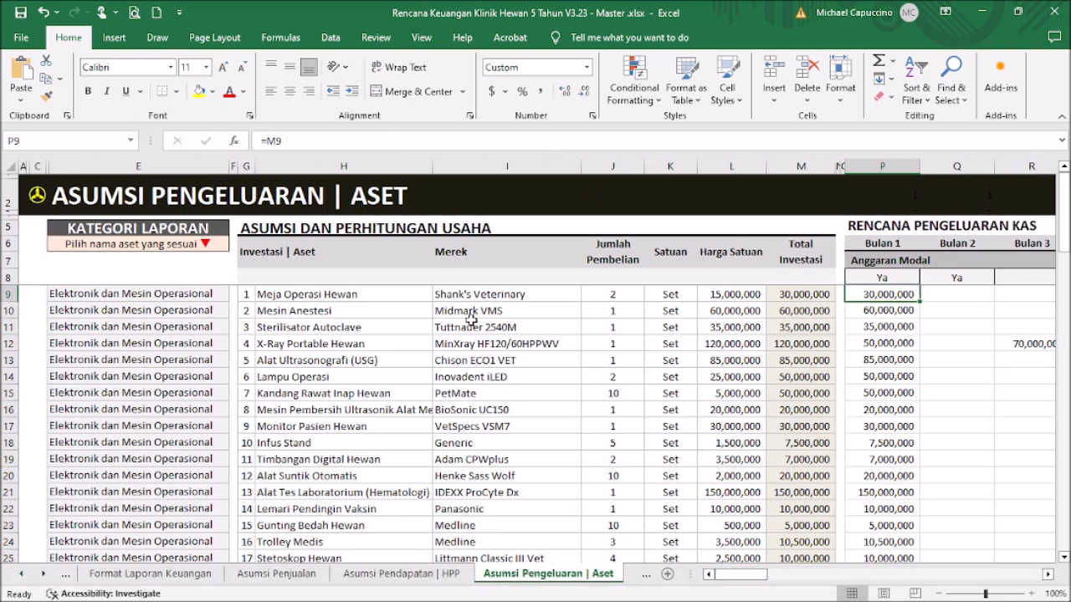
Step: Open the Permodalan sheet and check the Investasi | Aset amount under Kebutuhan Modal
left_click(35, 198)
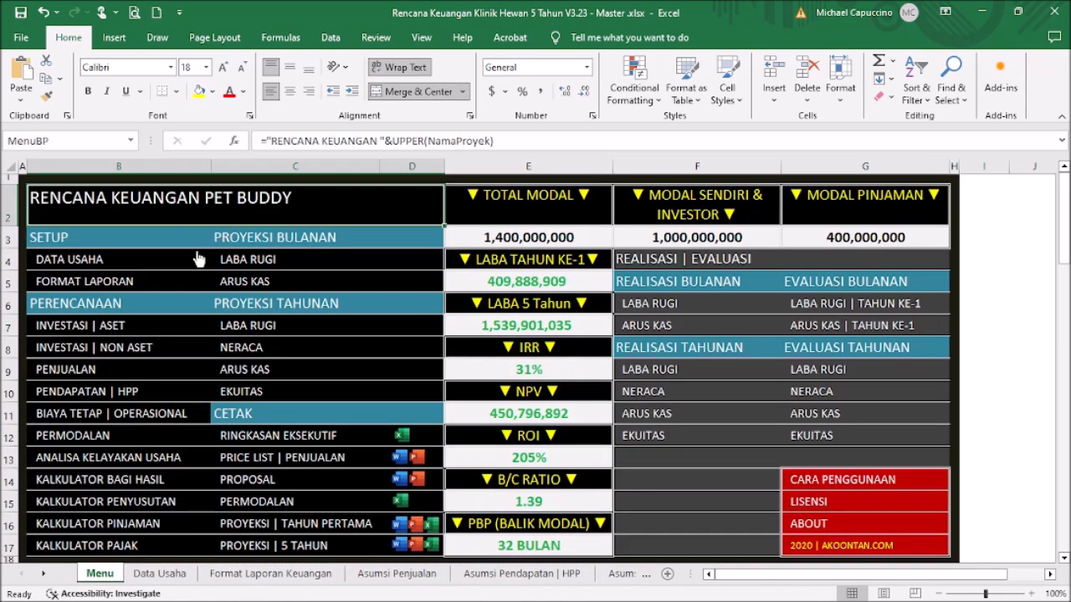
left_click(74, 435)
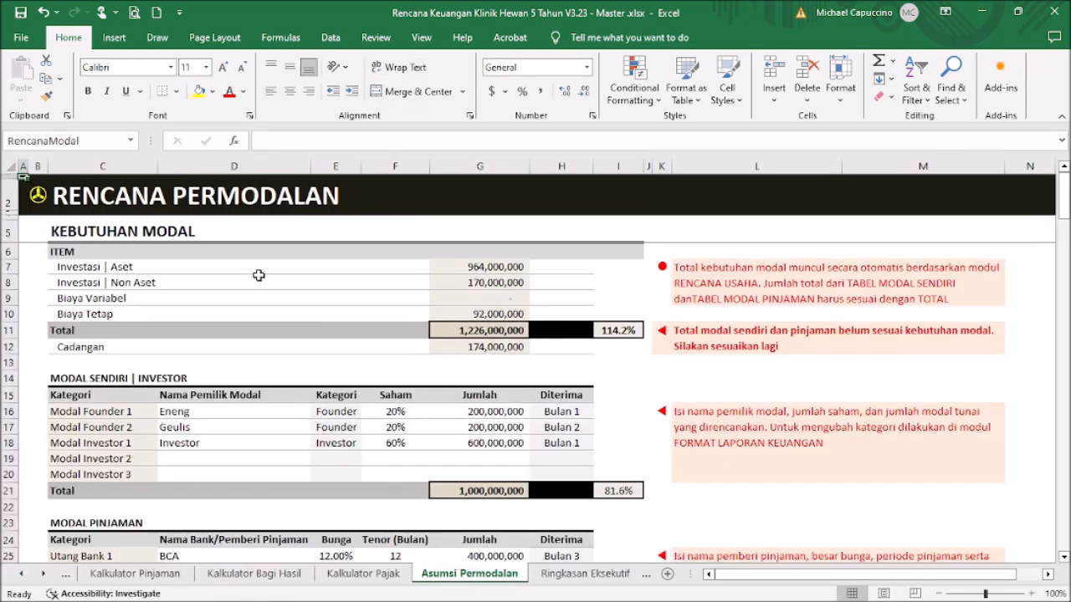
left_click(490, 268)
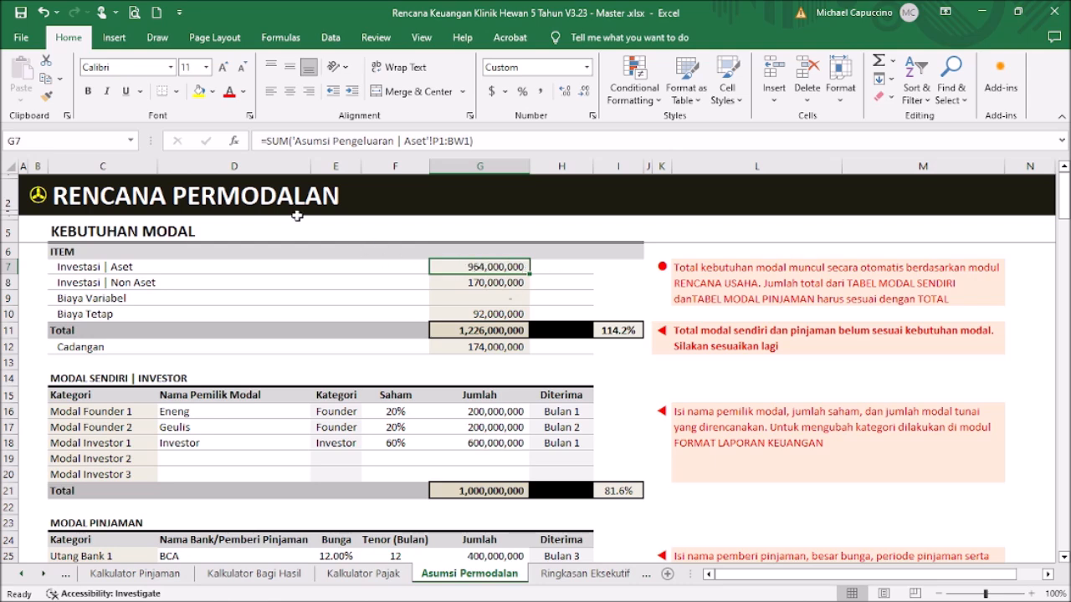
Step: Return to the Investasi | Aset sheet and set Anggaran Modal for Bulan 3 to Ya
left_click(38, 194)
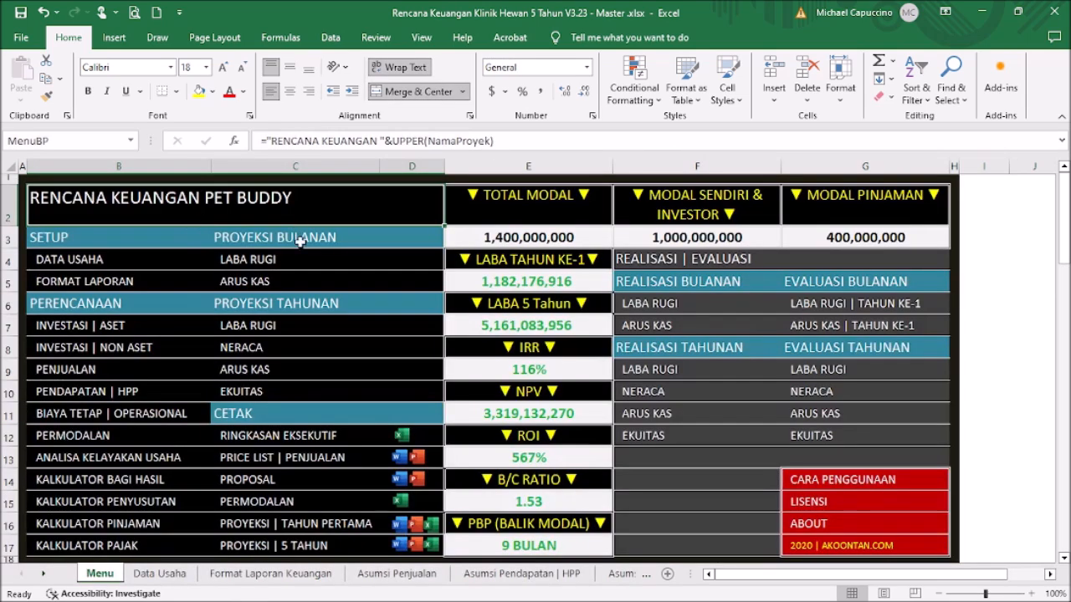
left_click(111, 327)
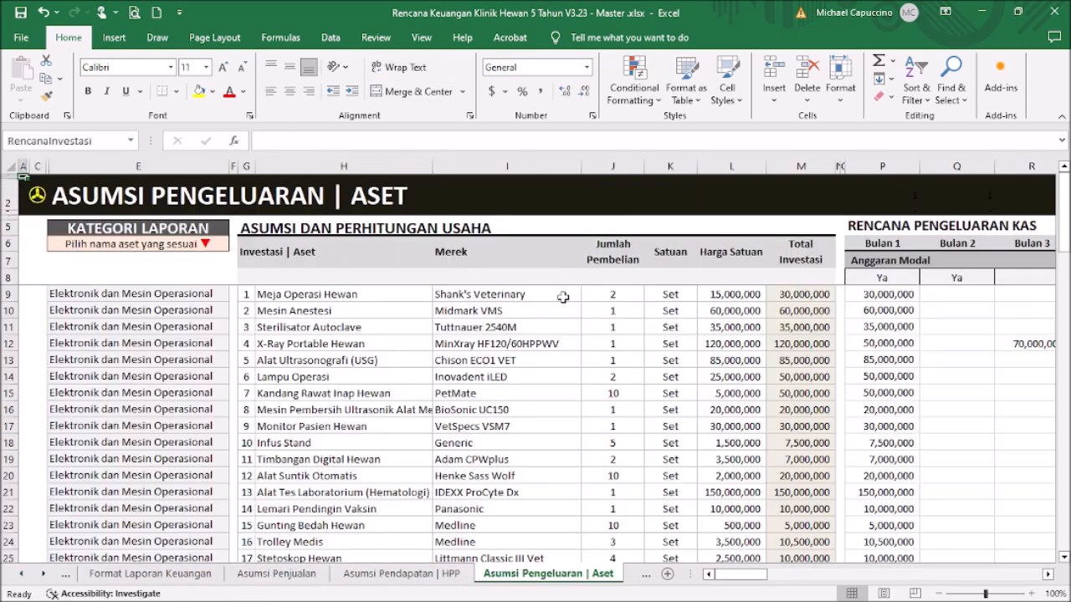
left_click(1019, 341)
left_click(1047, 574)
left_click(1003, 280)
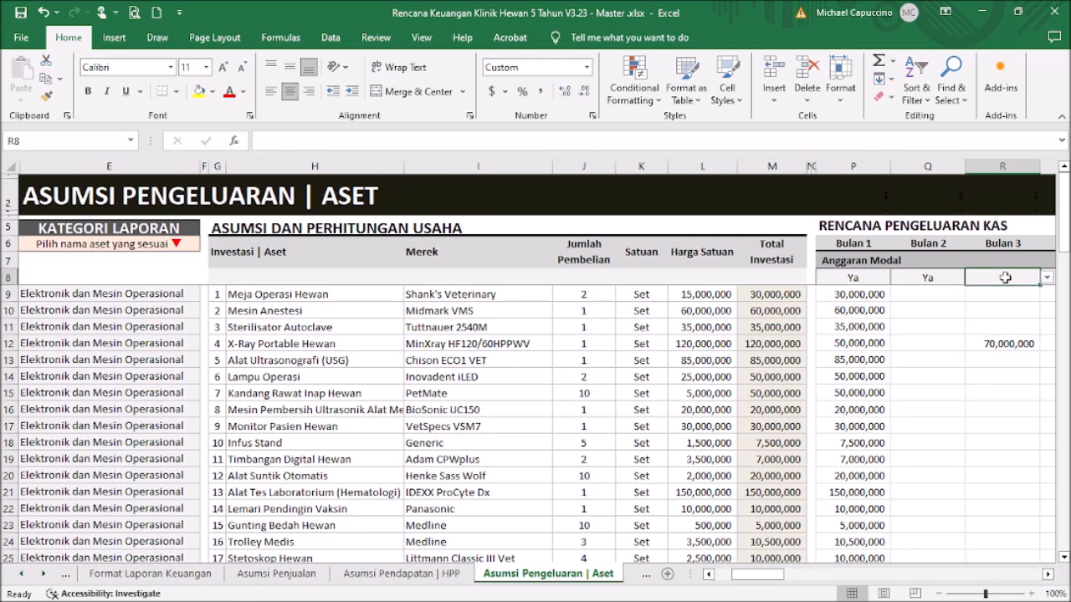
left_click(1046, 278)
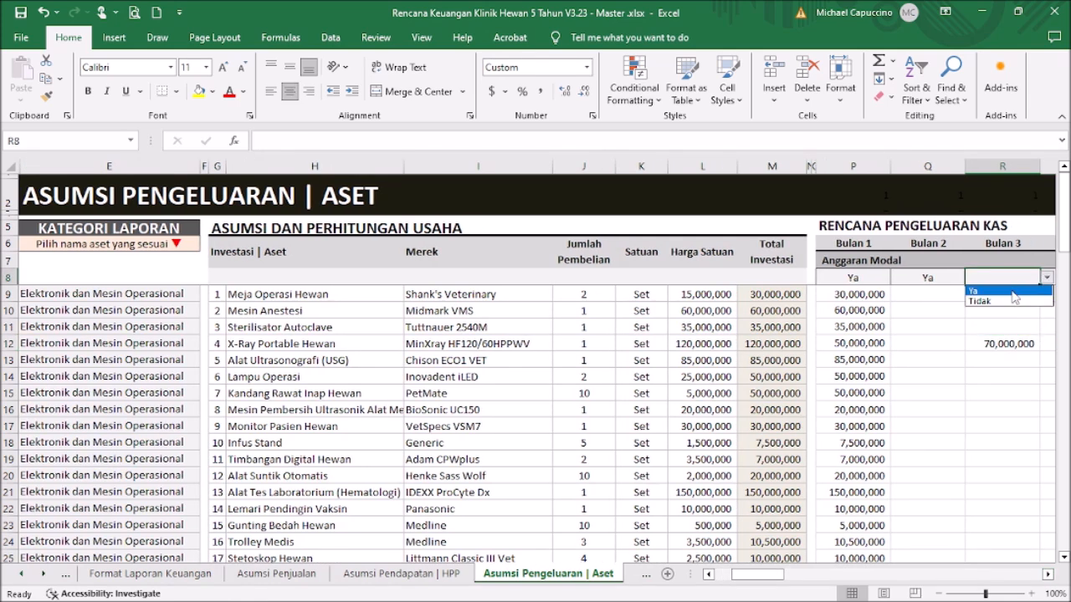
left_click(1012, 291)
Step: Reopen the Permodalan sheet to check the recalculated asset investment and total capital requirement
mouse_move(728, 573)
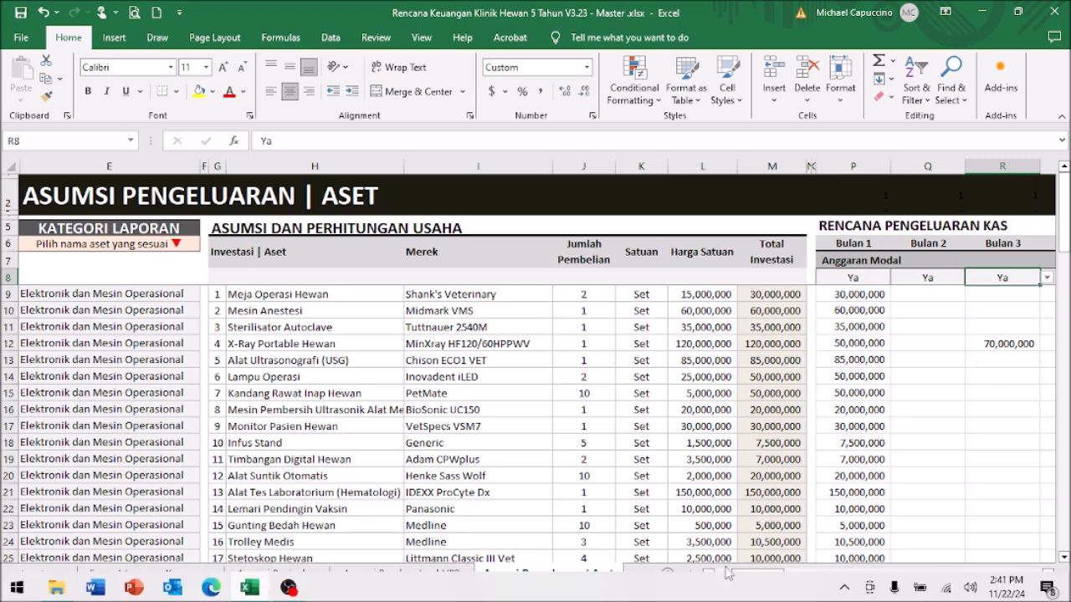
left_click_drag(757, 574, 719, 575)
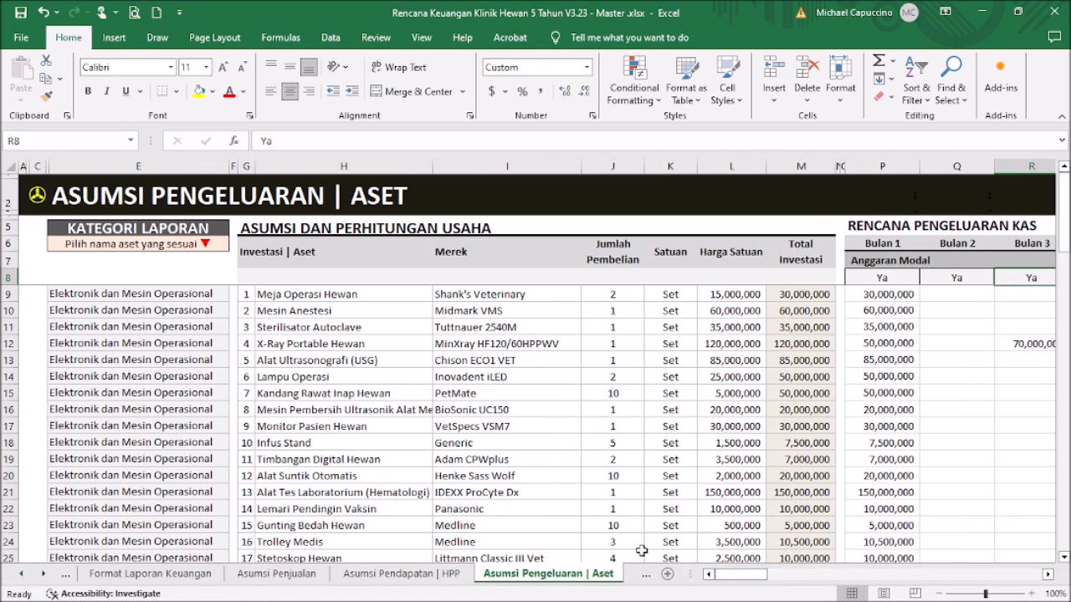
left_click(34, 199)
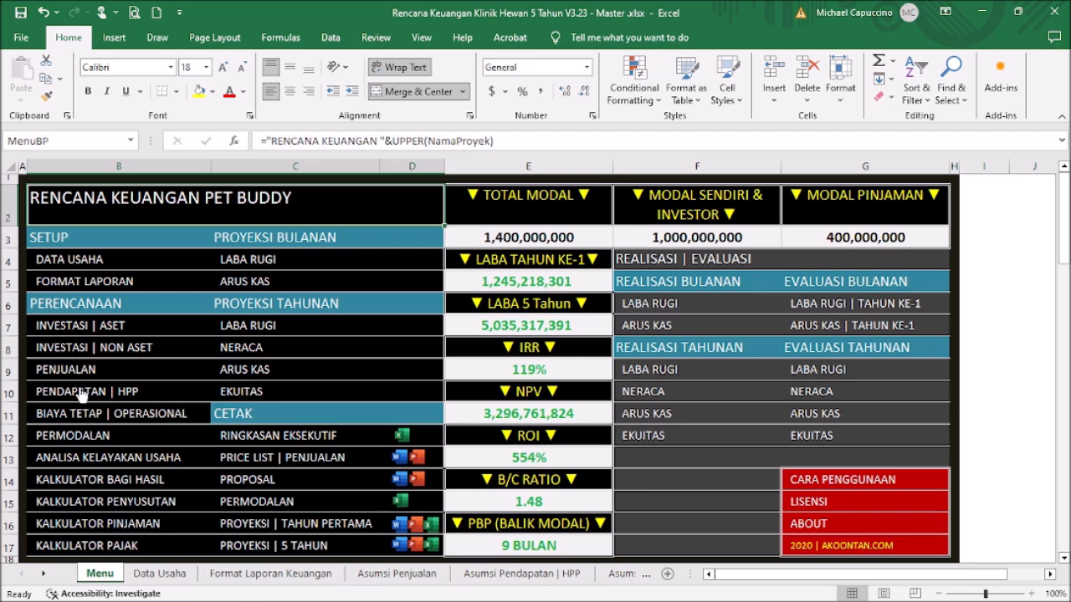
left_click(87, 436)
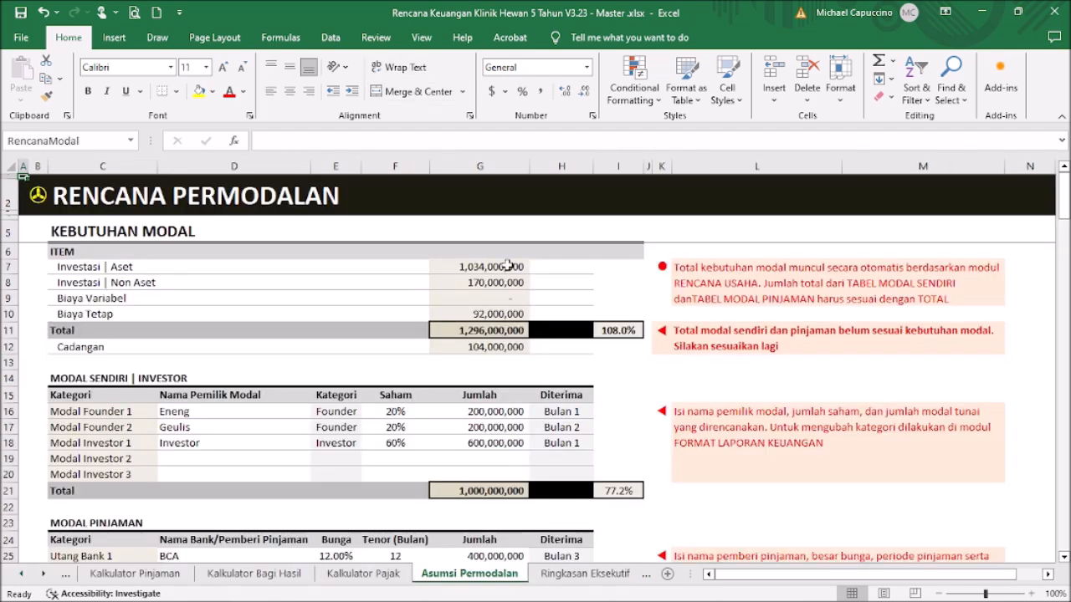
Step: Go back to the Investasi | Aset sheet and view the report category choices for Sterilisator Autoclave
left_click(38, 195)
left_click(121, 332)
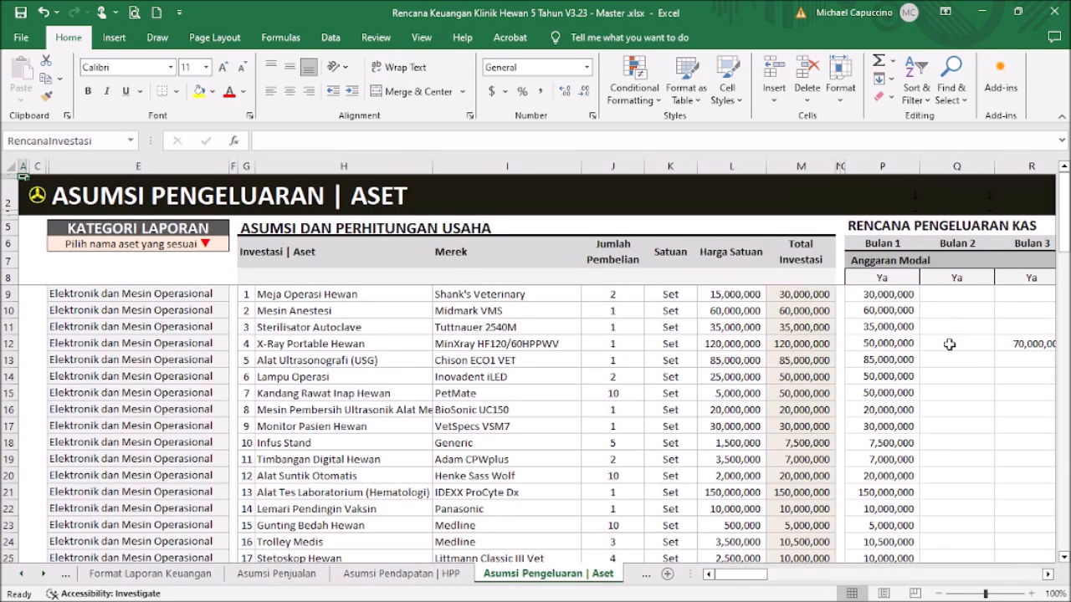
left_click(158, 329)
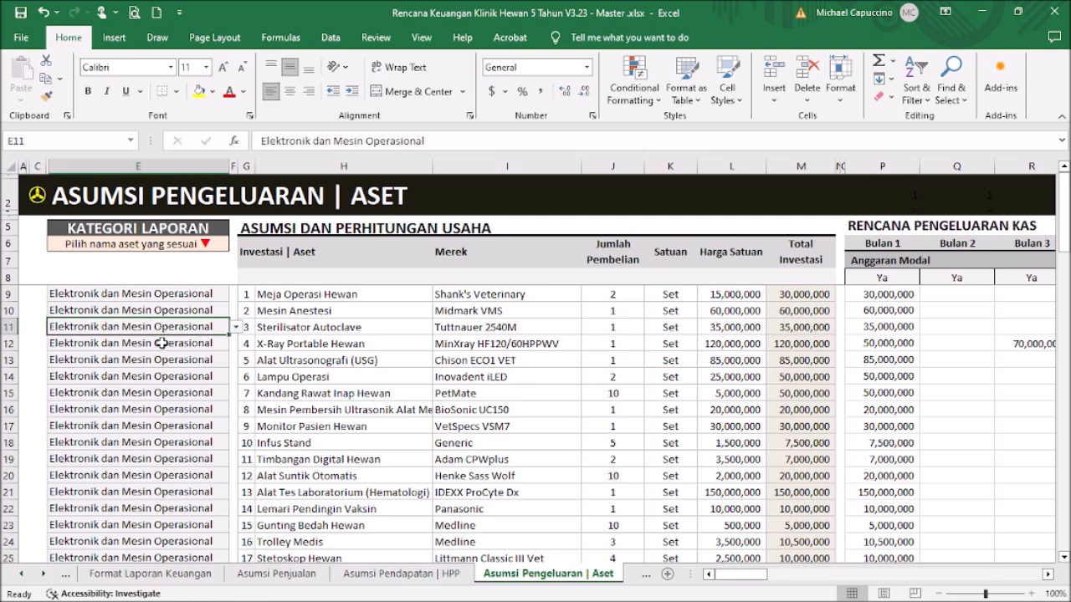
left_click(236, 332)
left_click(237, 332)
scroll(182, 350, "down", 4)
scroll(182, 347, "up", 4)
Step: Open the Kalkulator Penyusutan sheet to view the assets' depreciation, and return to the Menu sheet
left_click(40, 199)
left_click(100, 502)
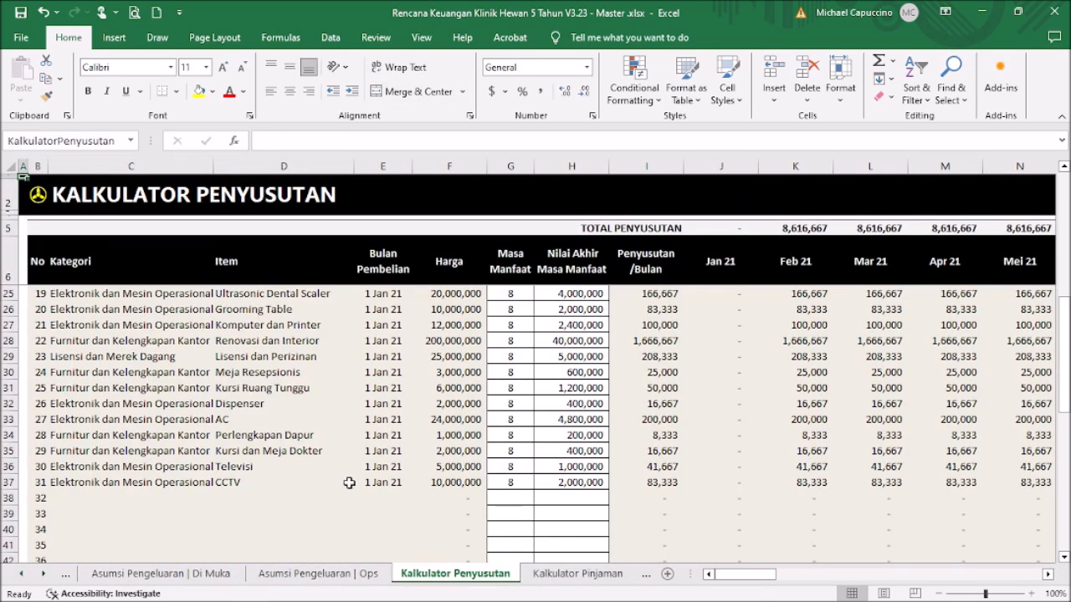
left_click(38, 195)
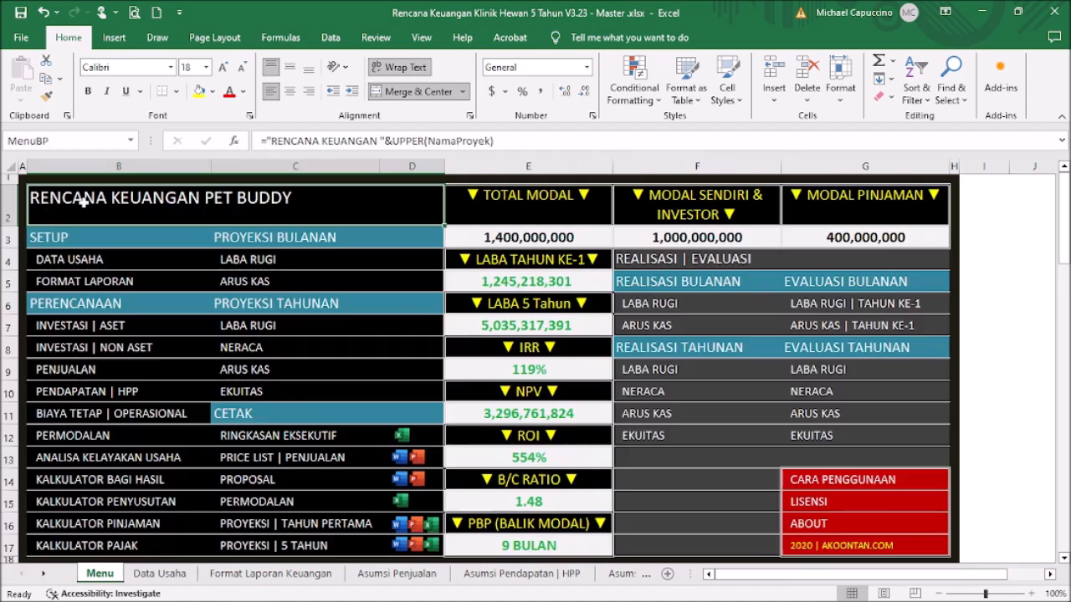
Step: Open the monthly Laba Rugi projection to check the asset depreciation expense rows, and return to the Menu sheet
left_click(292, 265)
scroll(421, 358, "down", 1)
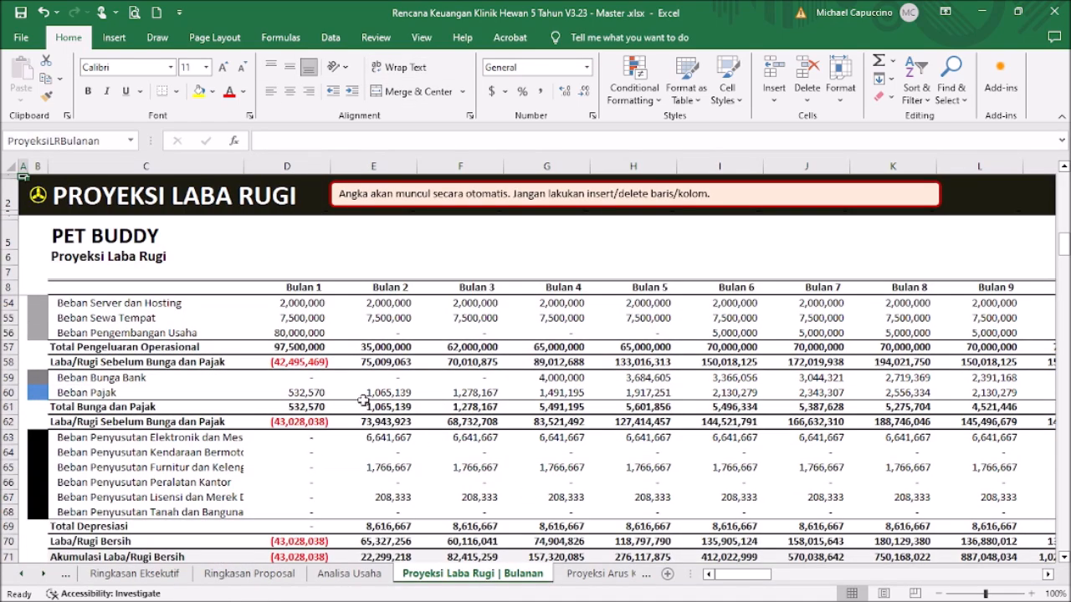
left_click(41, 206)
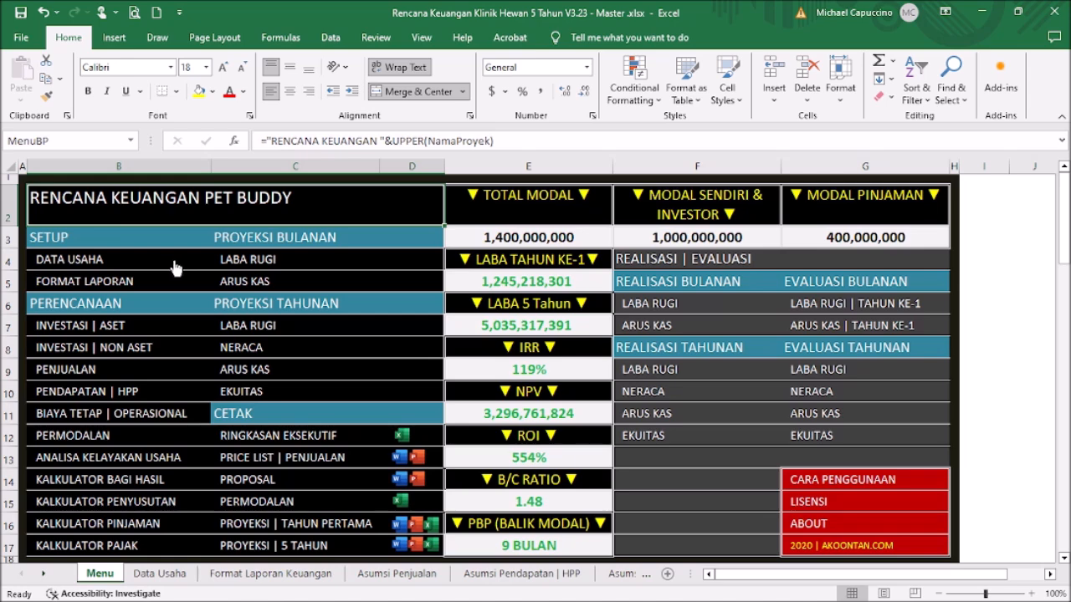
Step: Open the Format Laporan sheet to examine the six asset categories under Aset Tetap, and return to the Menu sheet
left_click(75, 288)
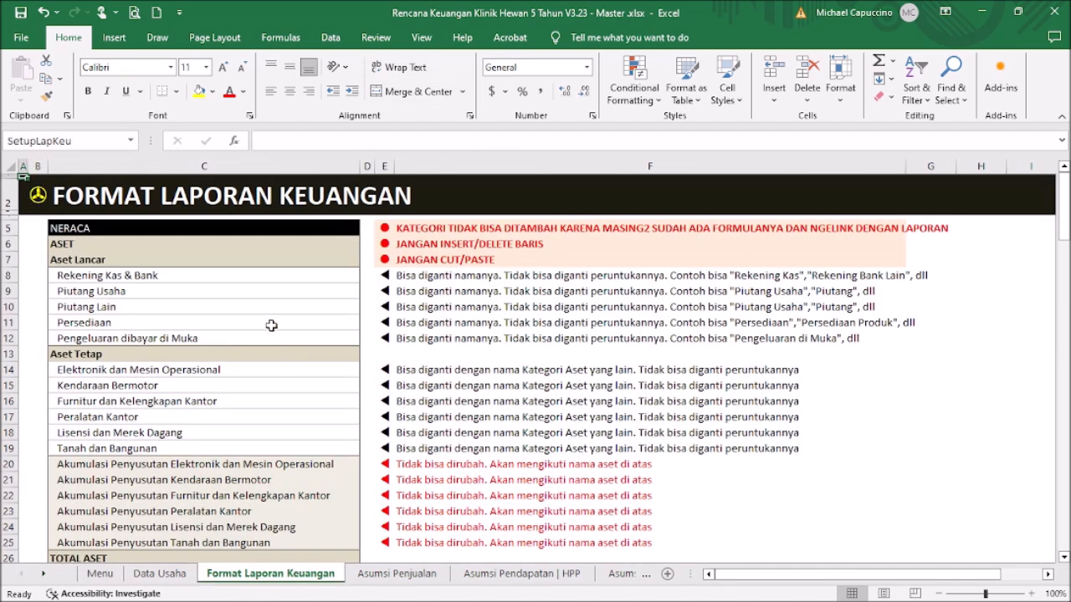
left_click_drag(209, 377, 217, 449)
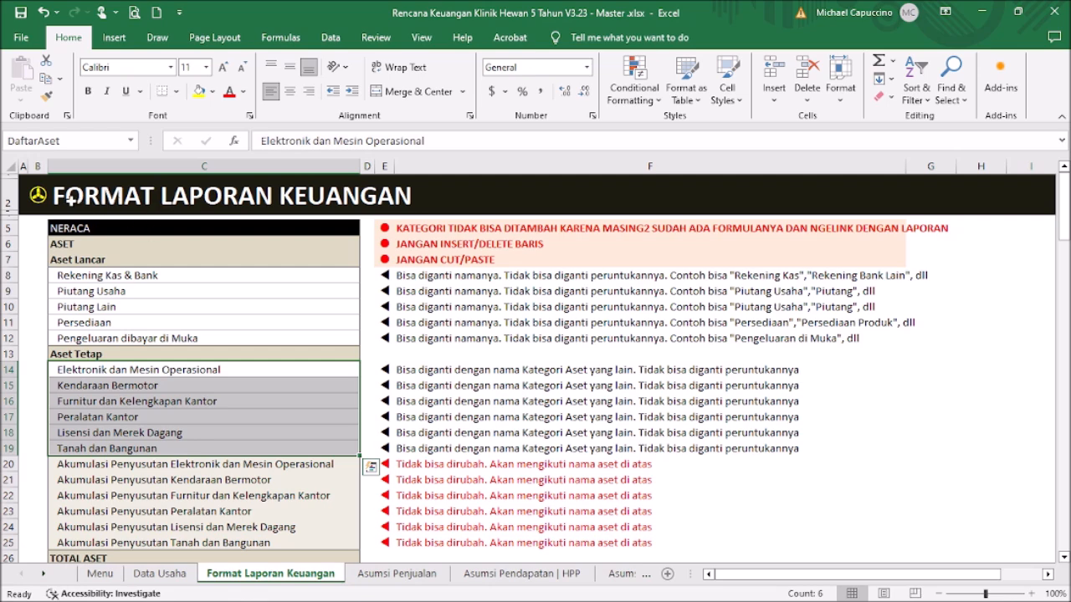
left_click(50, 199)
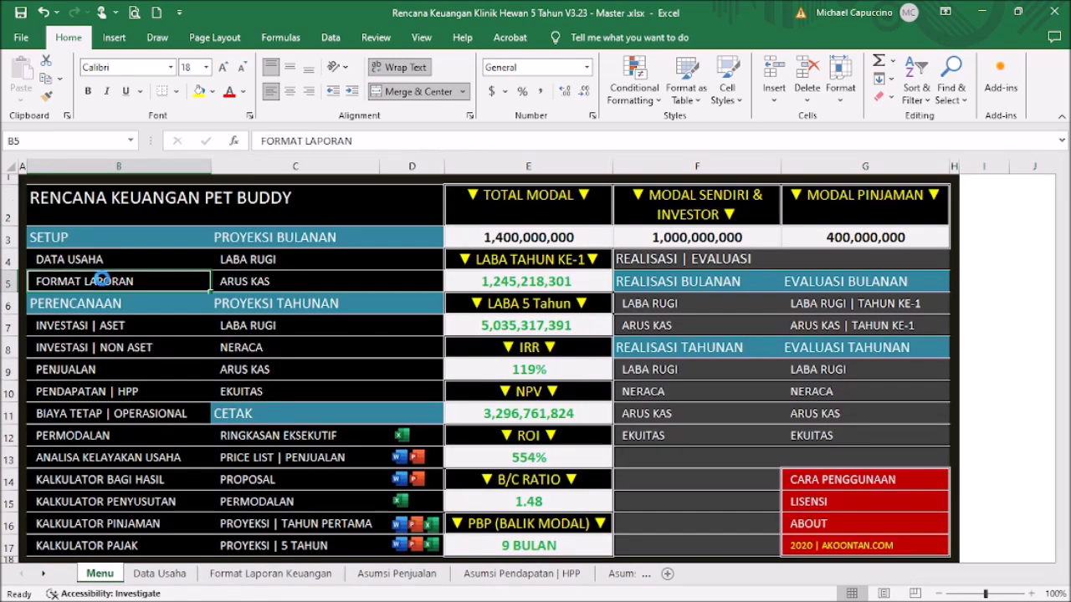
left_click(101, 280)
left_click(117, 372)
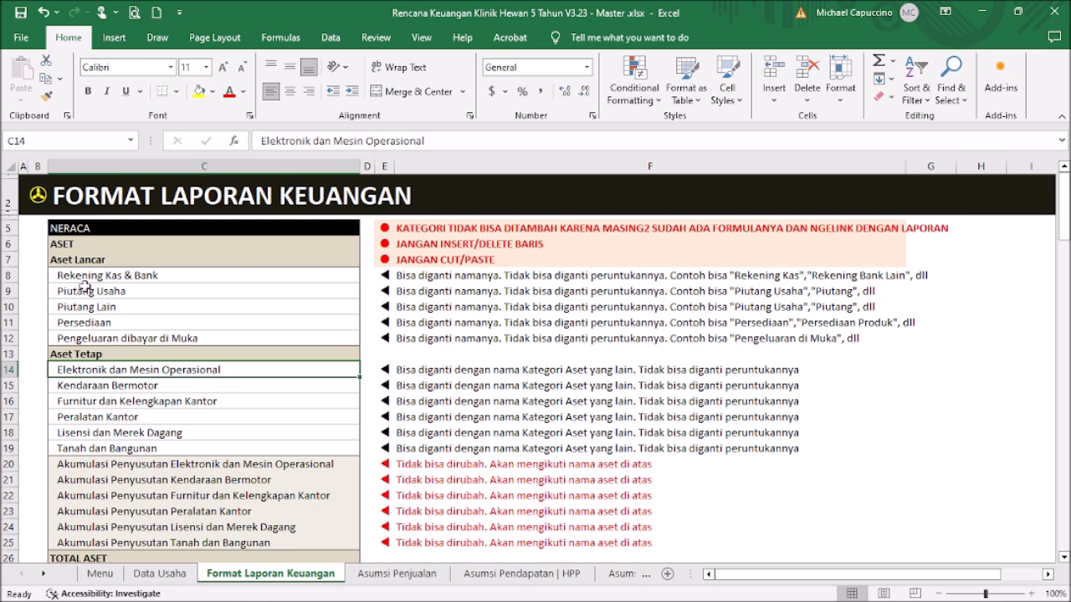
left_click(37, 194)
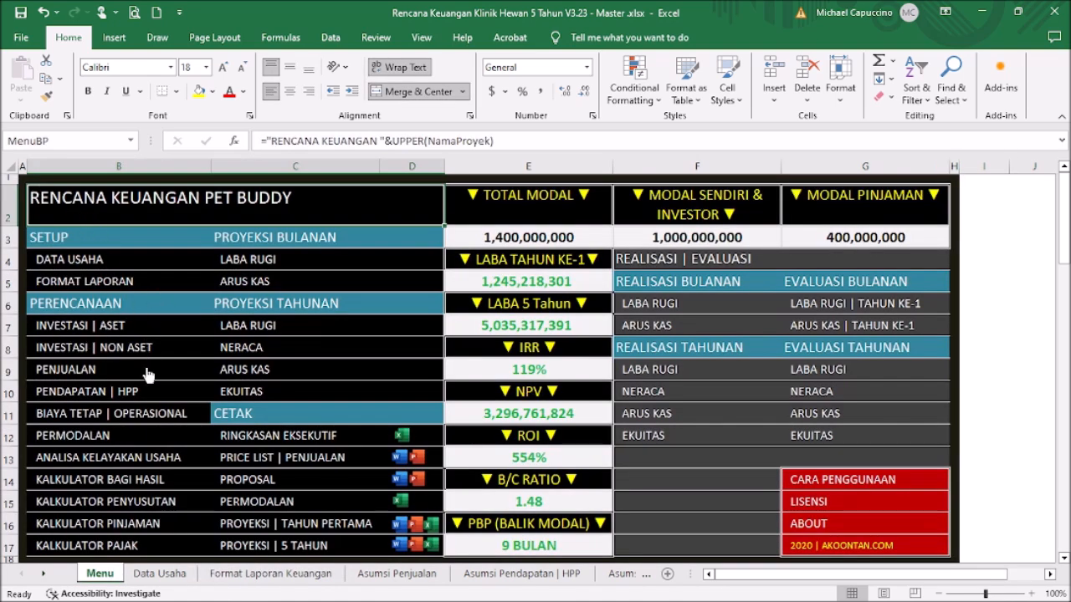
Step: Open the Investasi | Aset sheet to check the Kategori Laporan assigned to the assets, and return to the Menu sheet
left_click(82, 329)
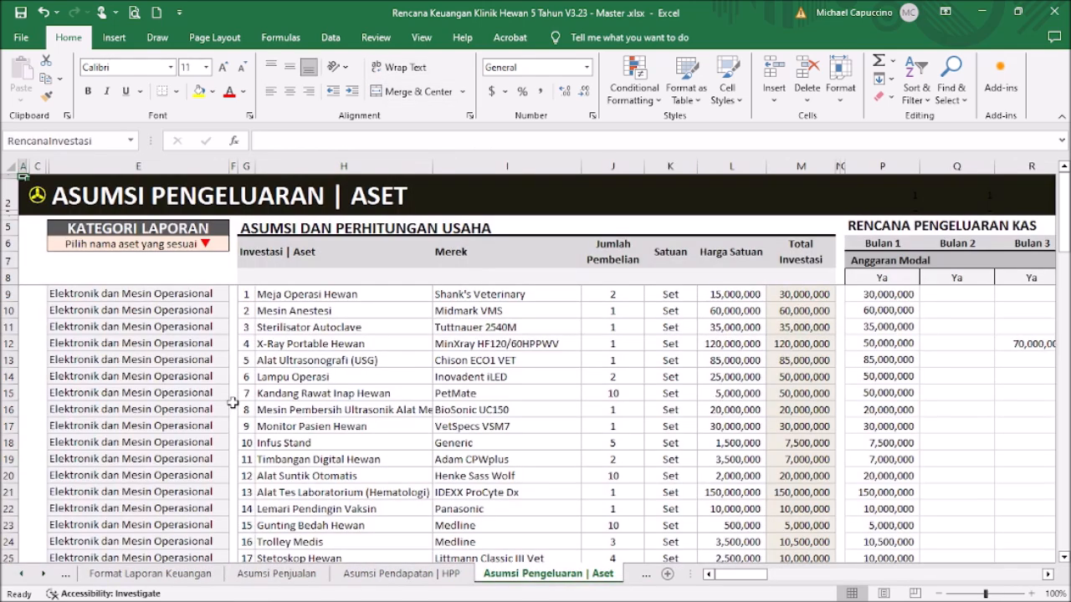
left_click(189, 310)
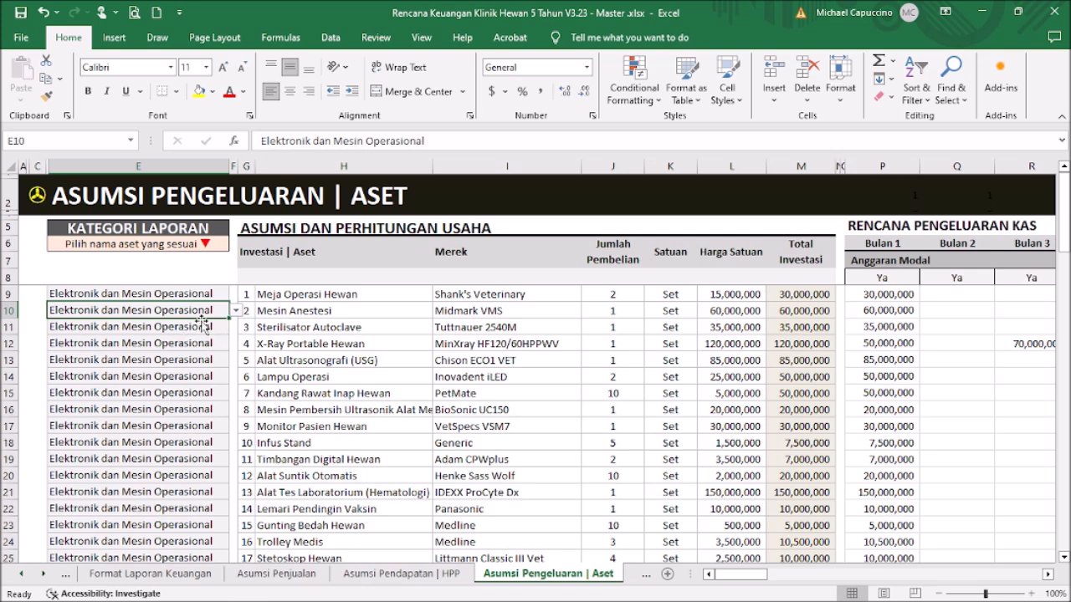
left_click(37, 195)
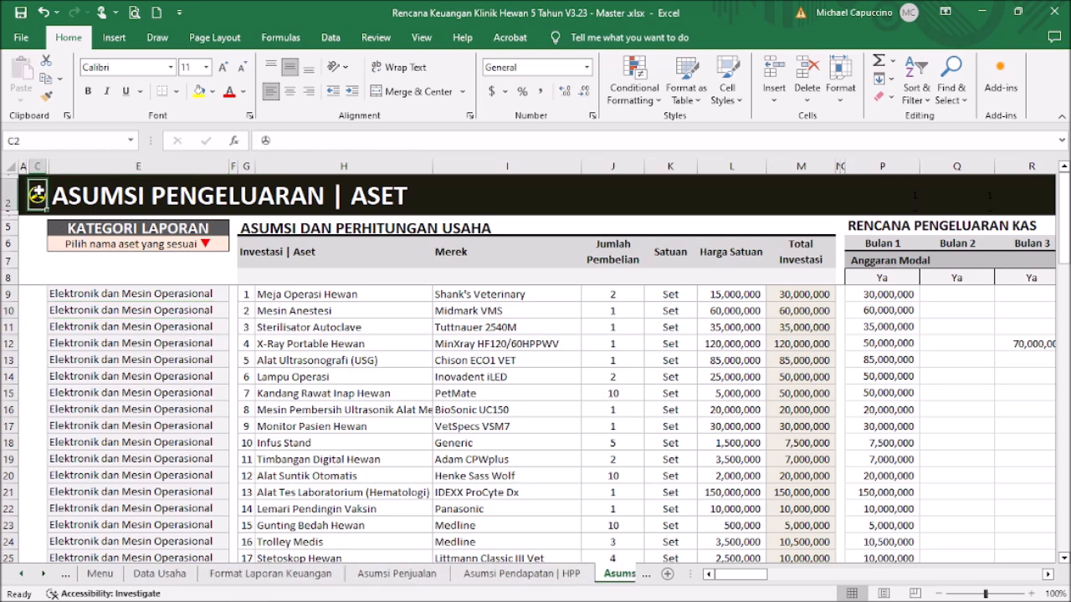
Step: Open the Investasi | Non Aset sheet, examine the payment month and usage period of Kontrak Ruko 1 Tahun, and return to the Menu sheet
left_click(164, 346)
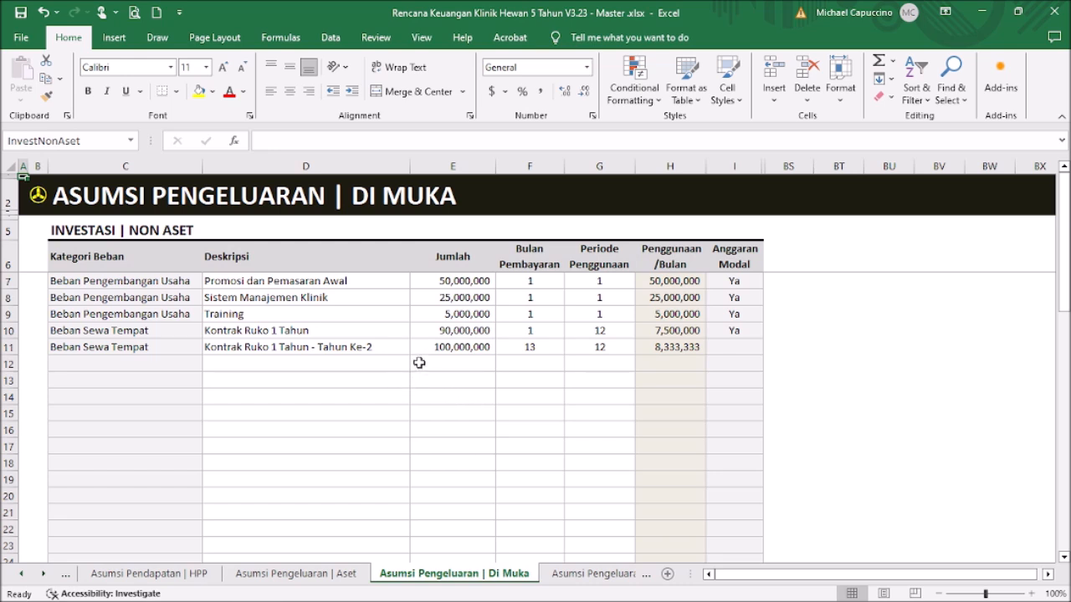
left_click(487, 332)
left_click(553, 333)
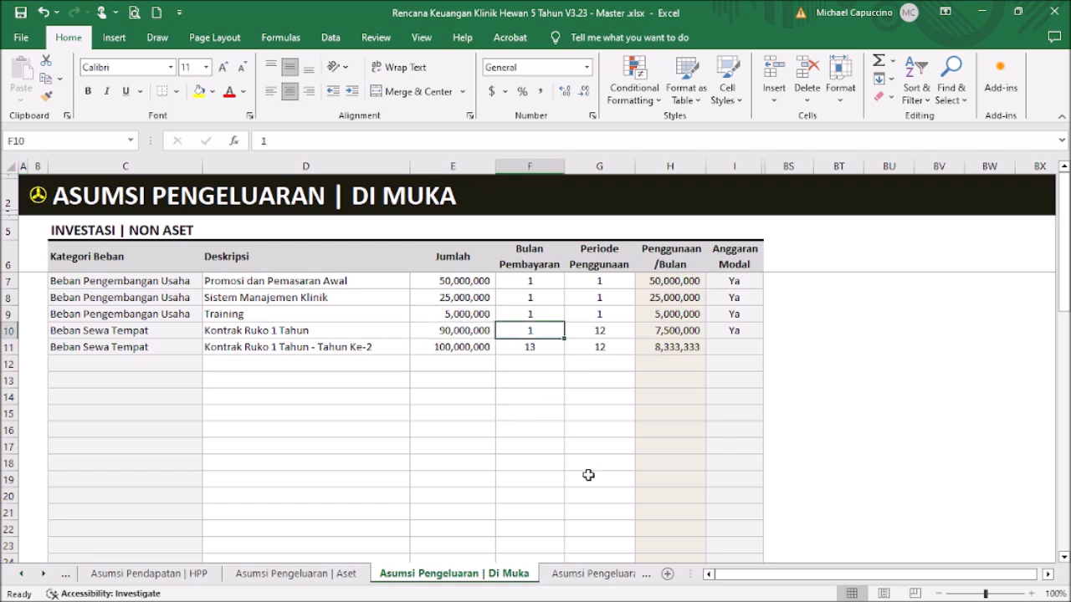
left_click(611, 333)
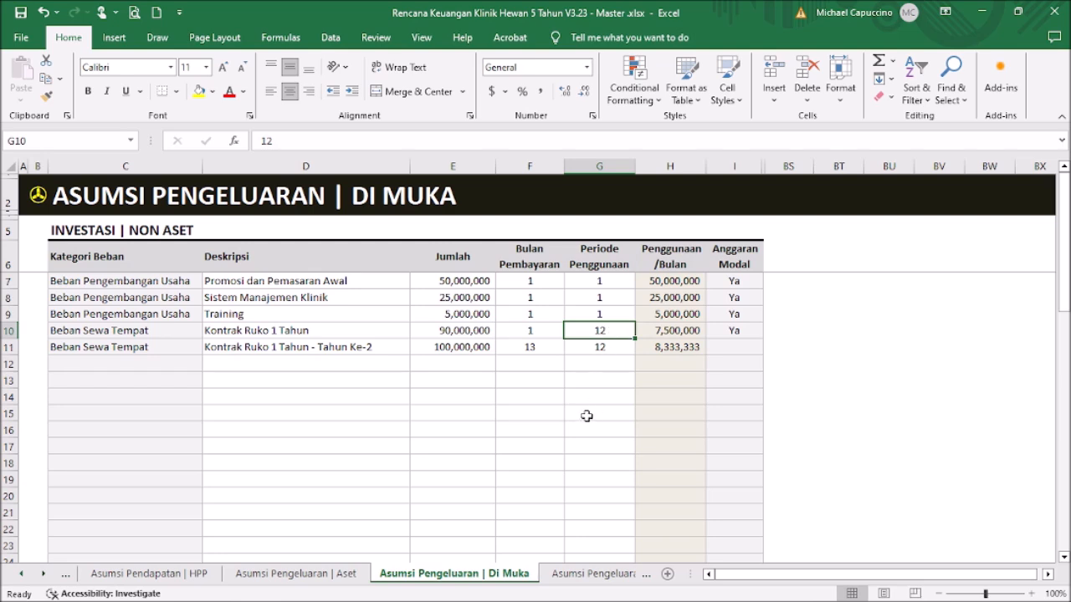
left_click(38, 195)
Step: Open the monthly Laba Rugi projection to check Beban Sewa Tempat for Bulan 1, and return to the Menu sheet
left_click(251, 202)
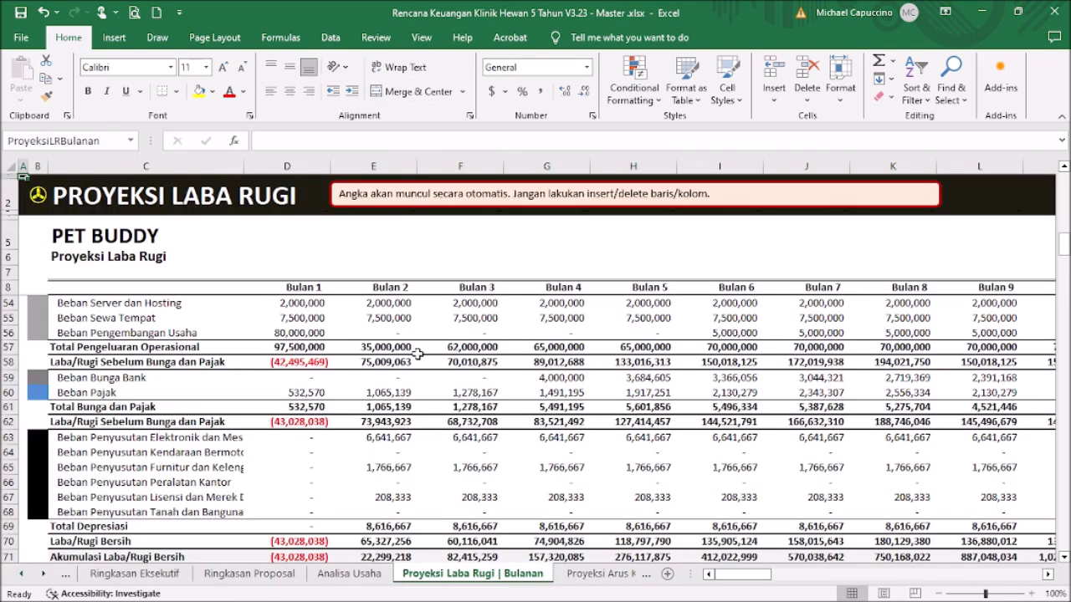
left_click(319, 318)
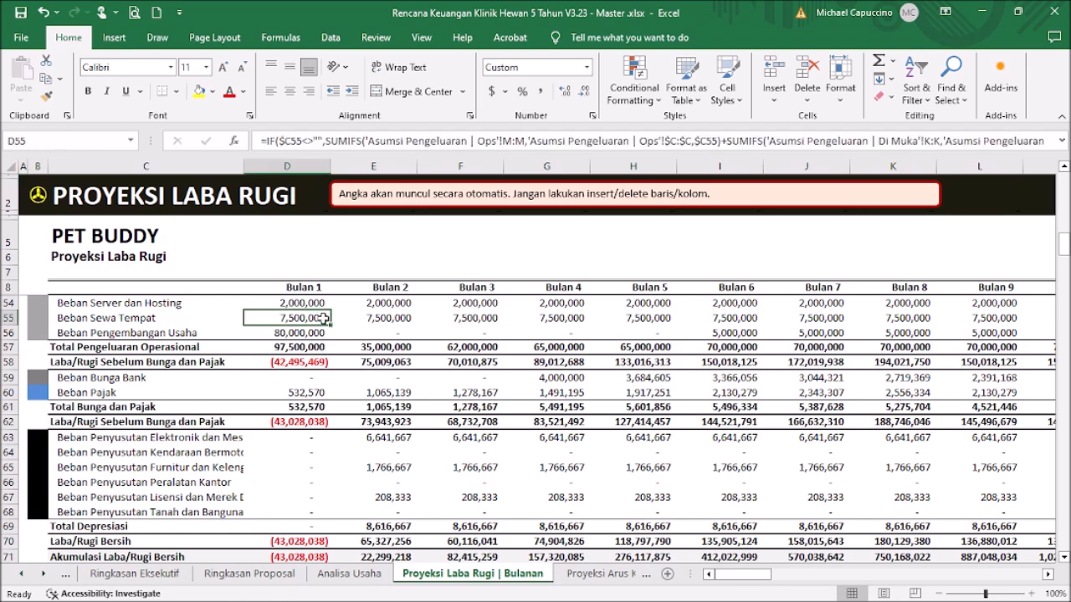
left_click(38, 199)
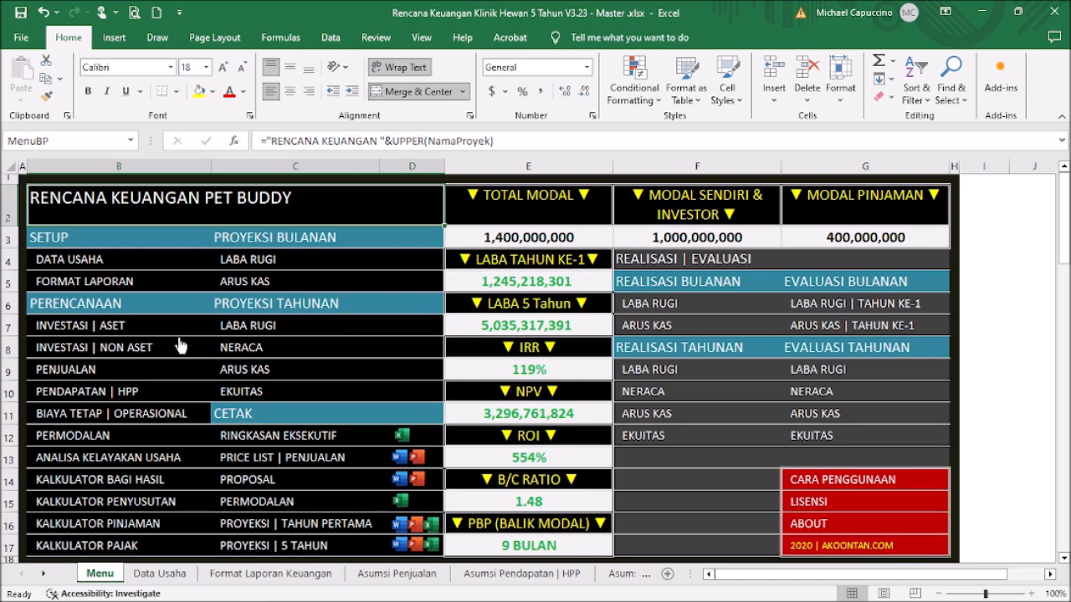
Step: Reopen the Investasi | Non Aset sheet and examine the payment month and usage period of Kontrak Ruko 1 Tahun - Tahun Ke-2
left_click(89, 351)
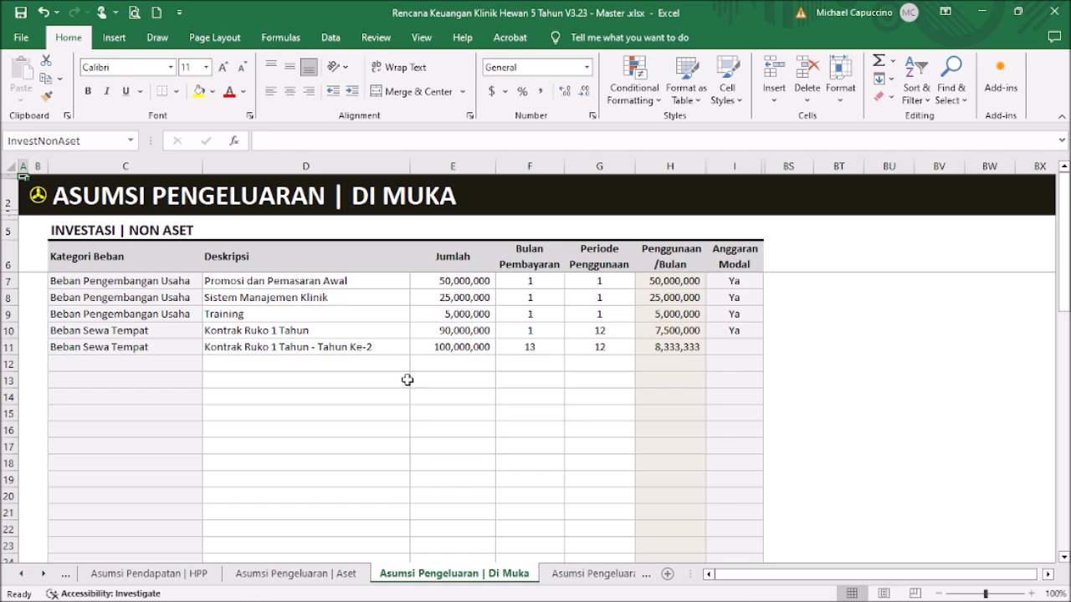
left_click(544, 345)
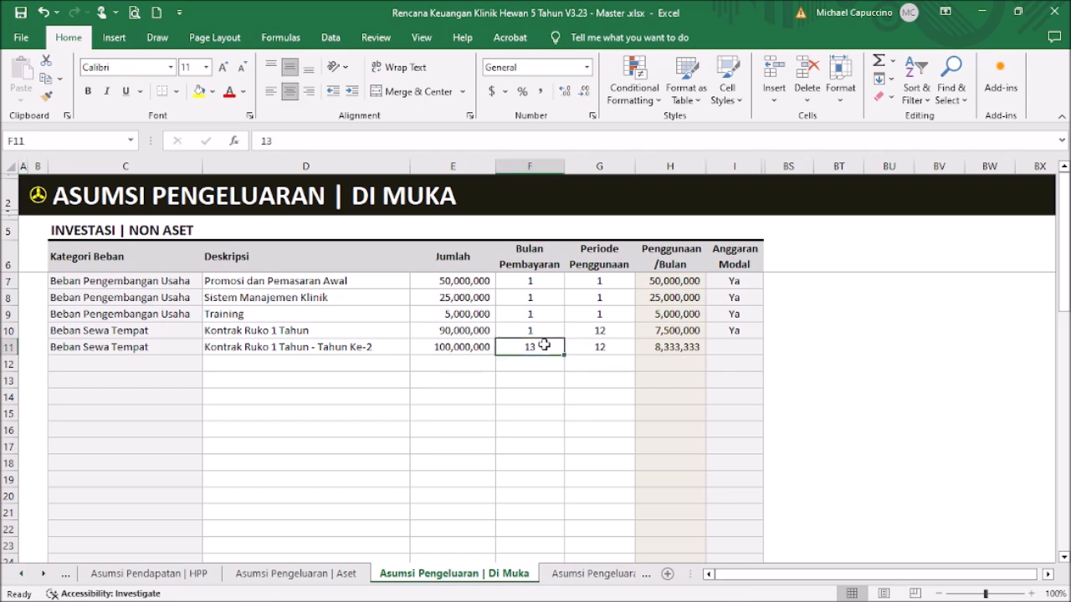
left_click(617, 352)
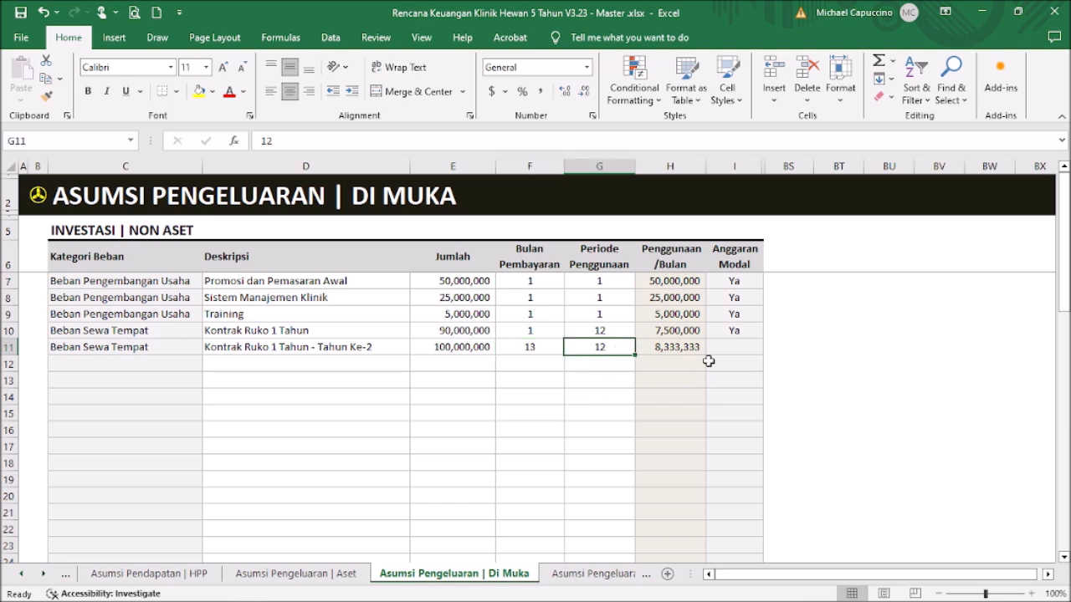
Step: Examine the Anggaran Modal column and the monthly usage of the four items marked Ya, and return to the Menu sheet
left_click(736, 166)
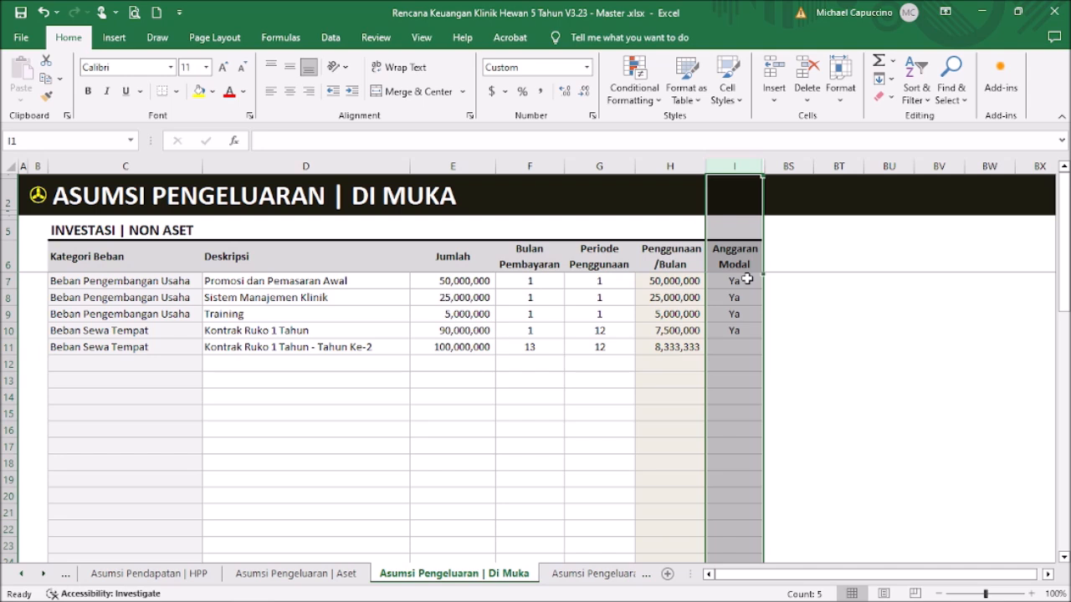
left_click(742, 280)
left_click(771, 282)
left_click(770, 282)
left_click_drag(657, 282, 639, 332)
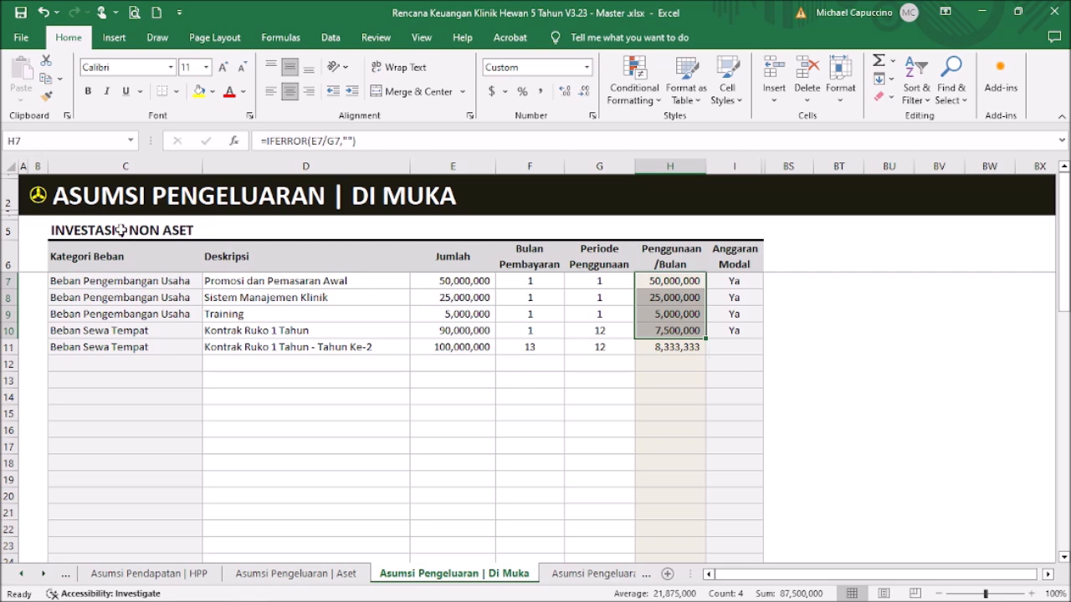
left_click(38, 199)
Step: Open the Permodalan sheet to check how the Investasi | Non Aset capital requirement is calculated, and return to the Menu sheet
left_click(106, 429)
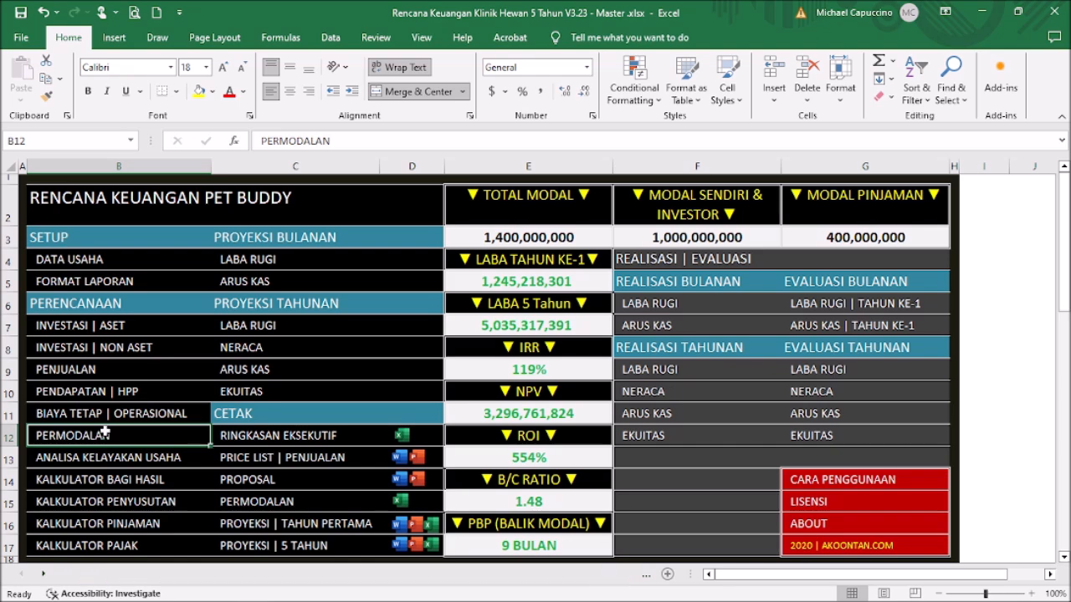
left_click(454, 283)
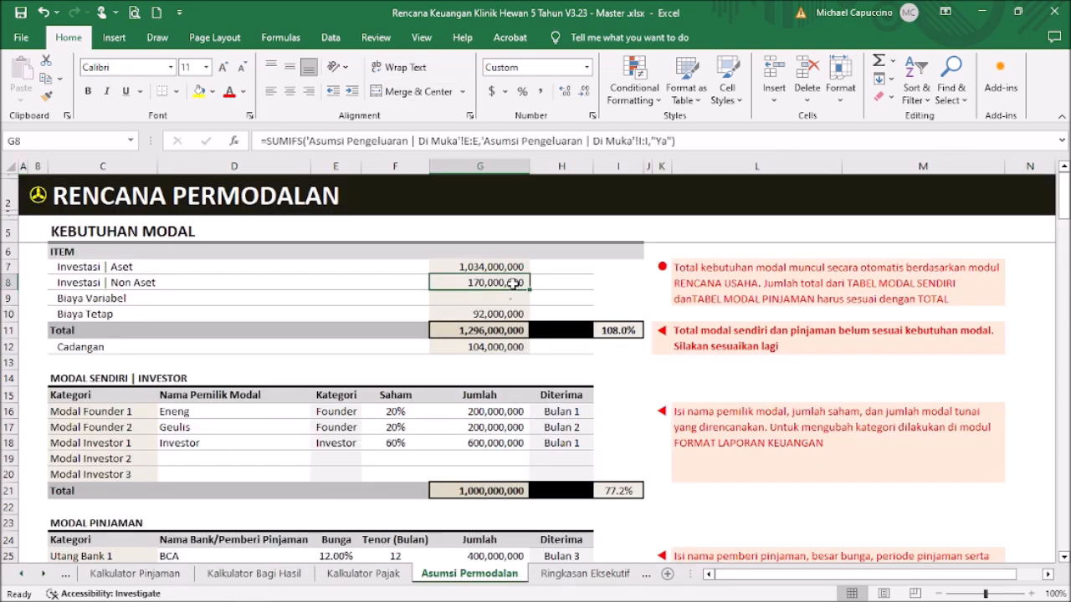
left_click(35, 207)
Step: Return to the Investasi | Non Aset sheet and compare the Jumlah and Penggunaan /Bulan sums of the four items marked Ya
left_click(124, 348)
left_click_drag(660, 285, 660, 326)
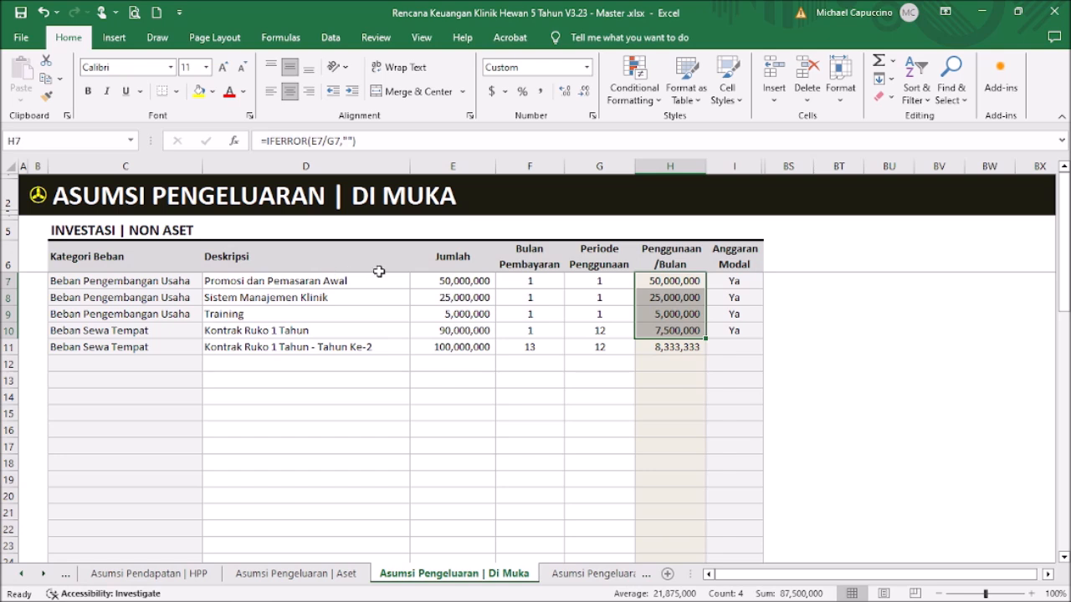
left_click_drag(451, 280, 452, 330)
left_click_drag(651, 280, 658, 330)
left_click_drag(465, 281, 465, 332)
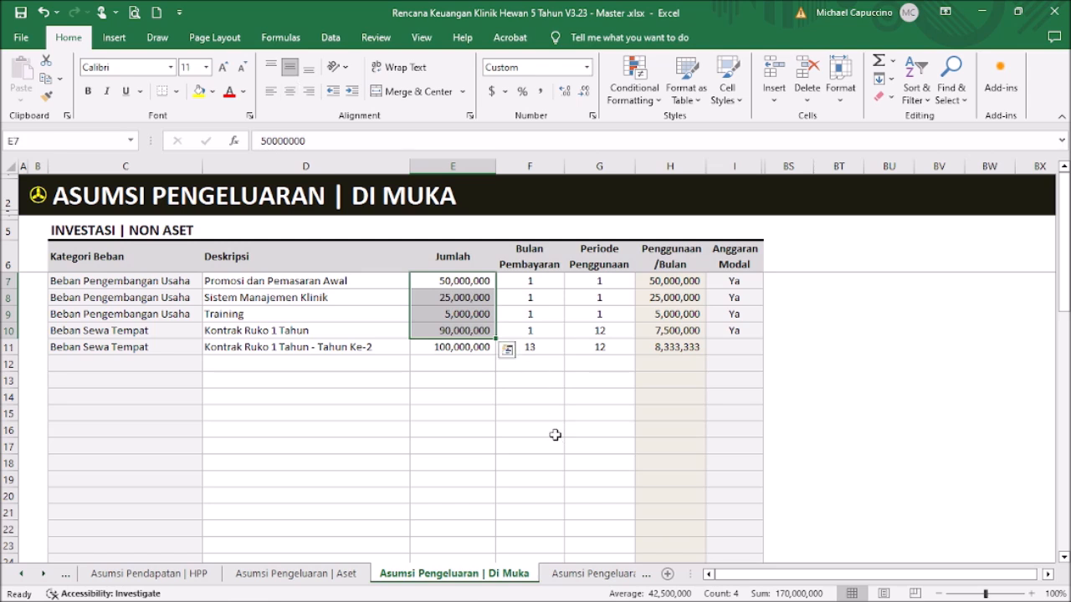
left_click(525, 410)
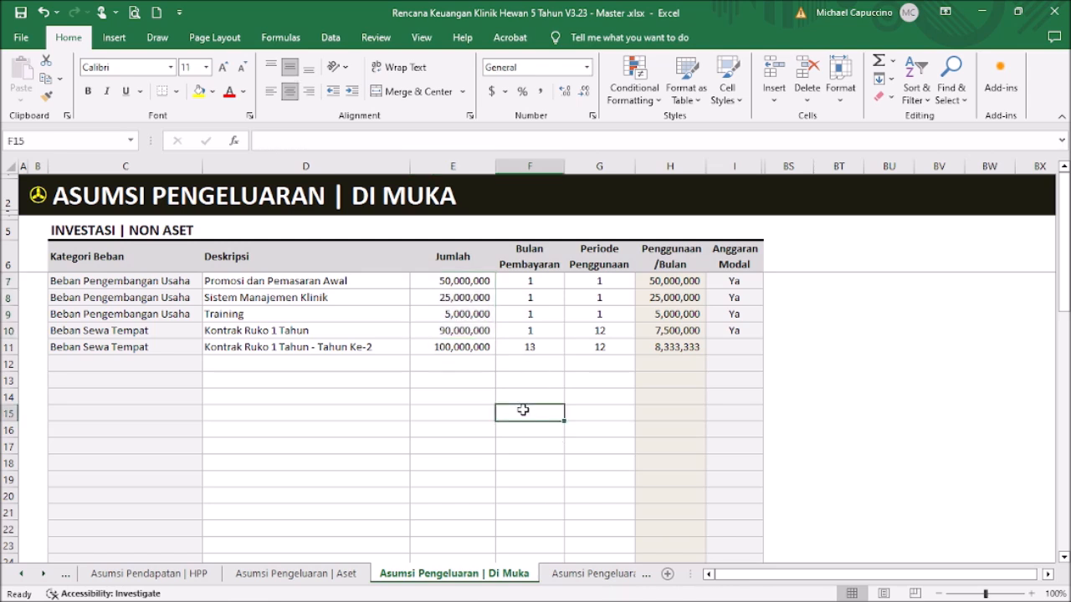
Step: View the Kategori Beban choices for Training and Promosi dan Pemasaran Awal, and return to the Menu sheet
left_click(167, 313)
left_click(209, 315)
left_click(209, 315)
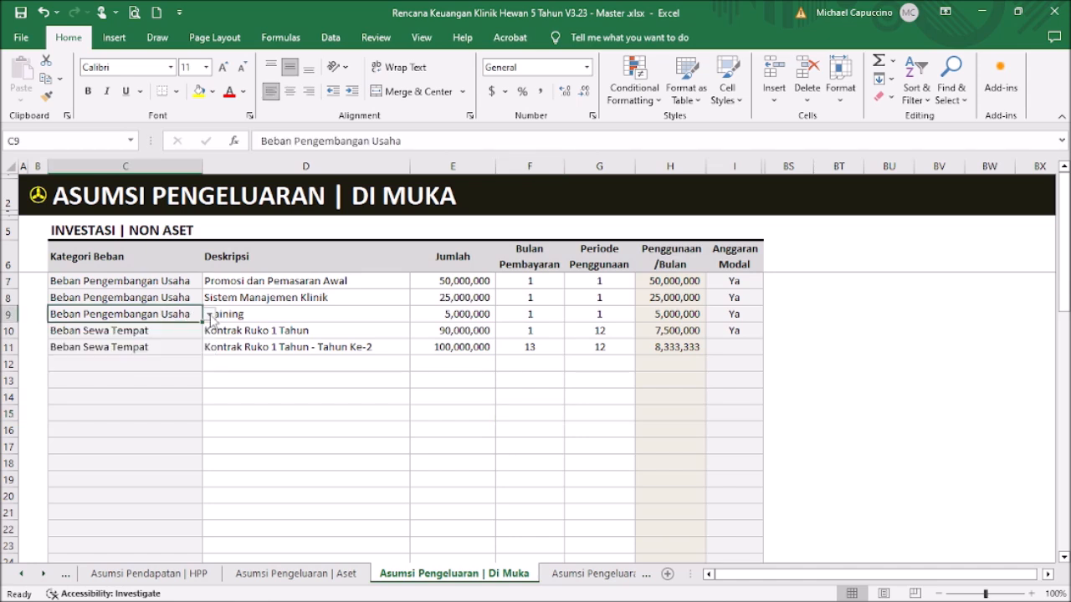
left_click(200, 288)
left_click(207, 281)
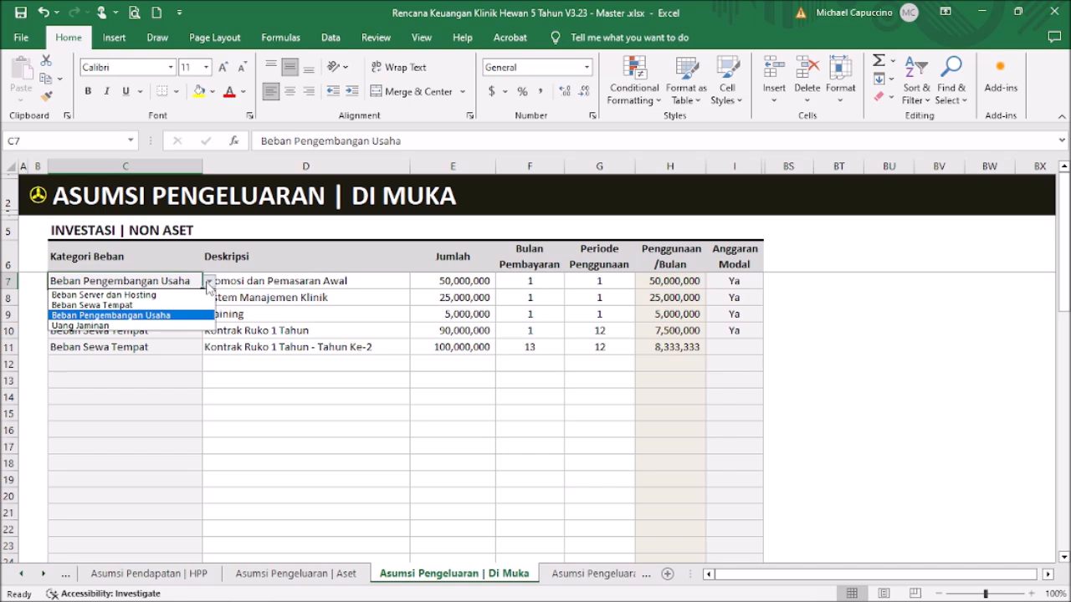
left_click(210, 287)
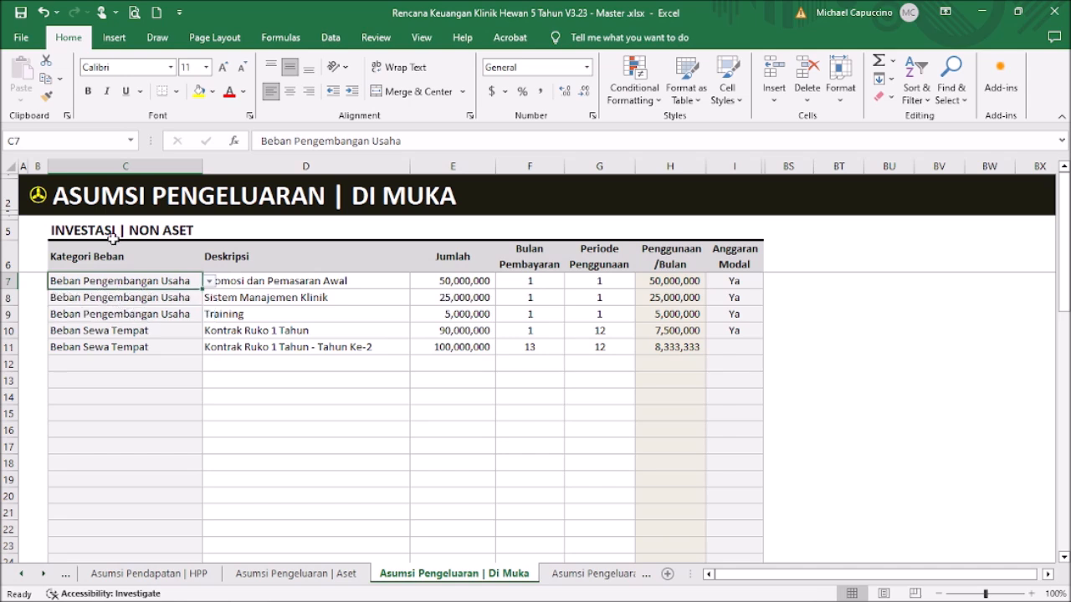
left_click(39, 198)
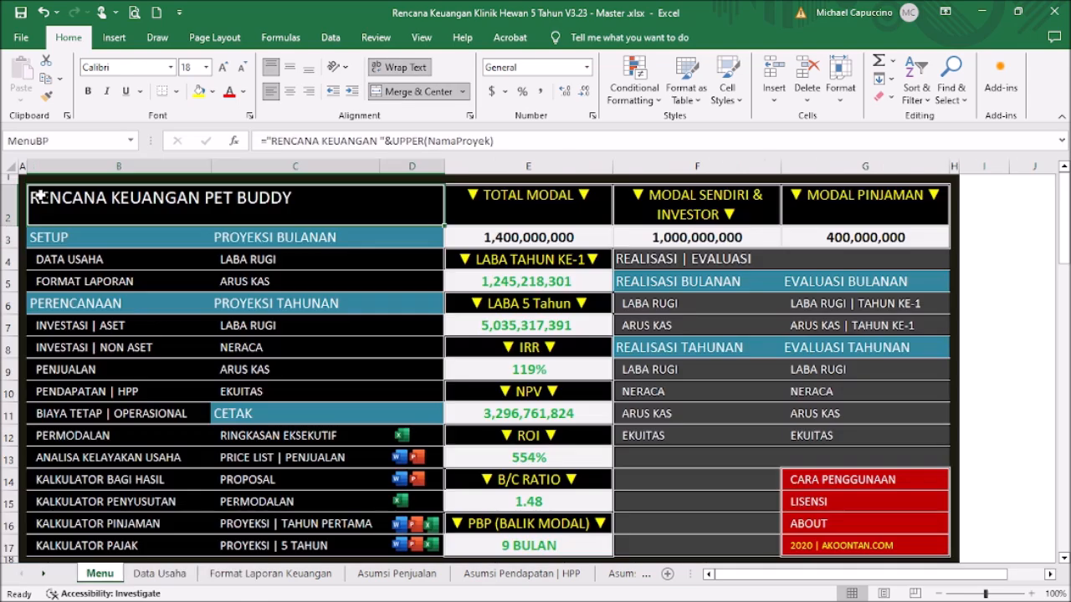
Step: Open the Penjualan sheet and look through its doctor schedule, non-doctor income and variable cost tables
left_click(76, 372)
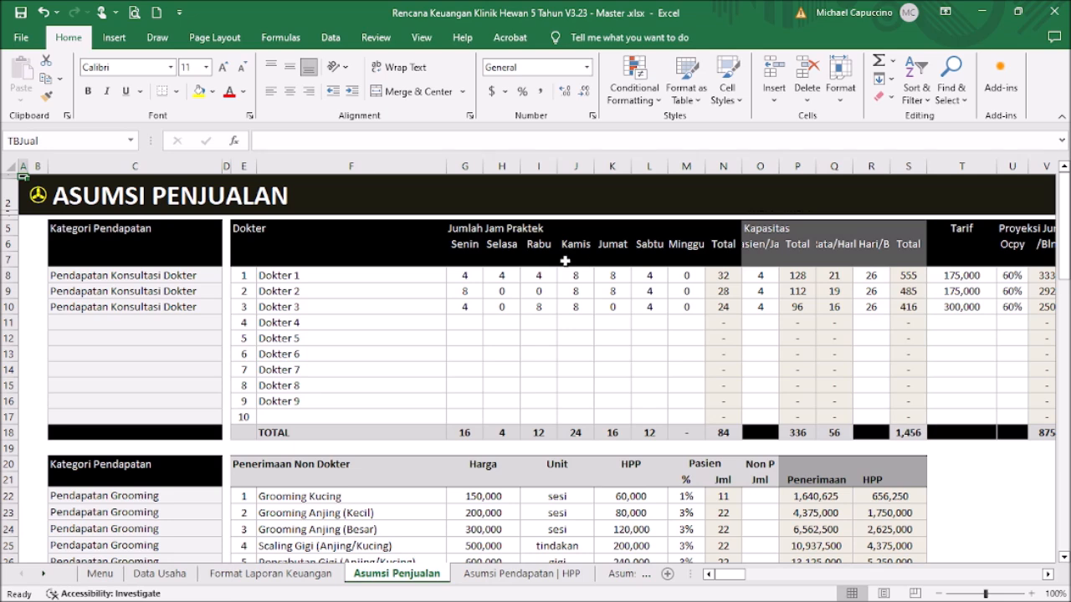
scroll(511, 340, "down", 1)
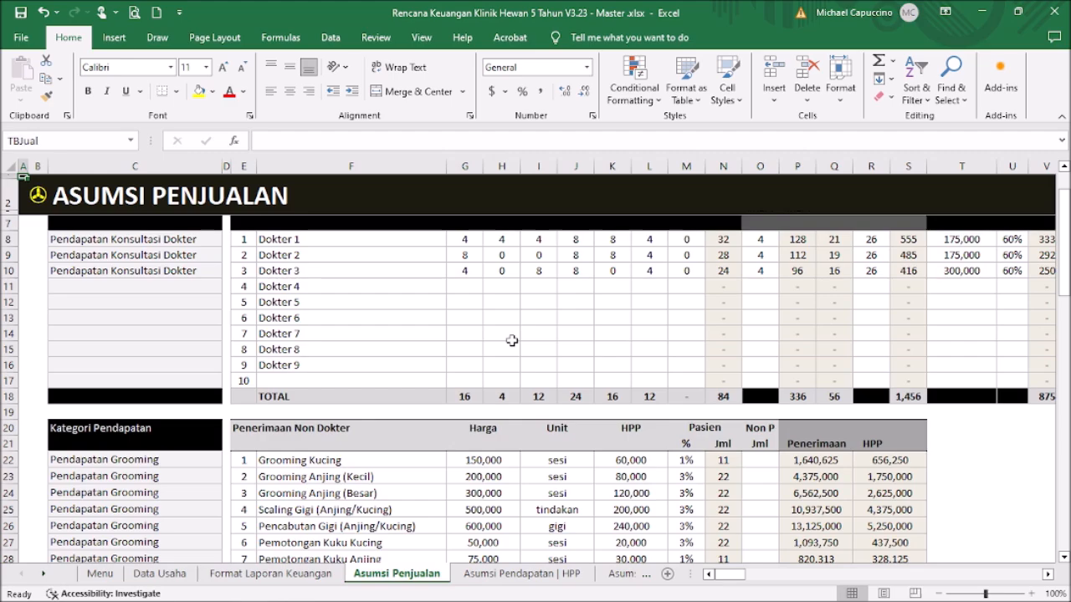
scroll(511, 340, "down", 18)
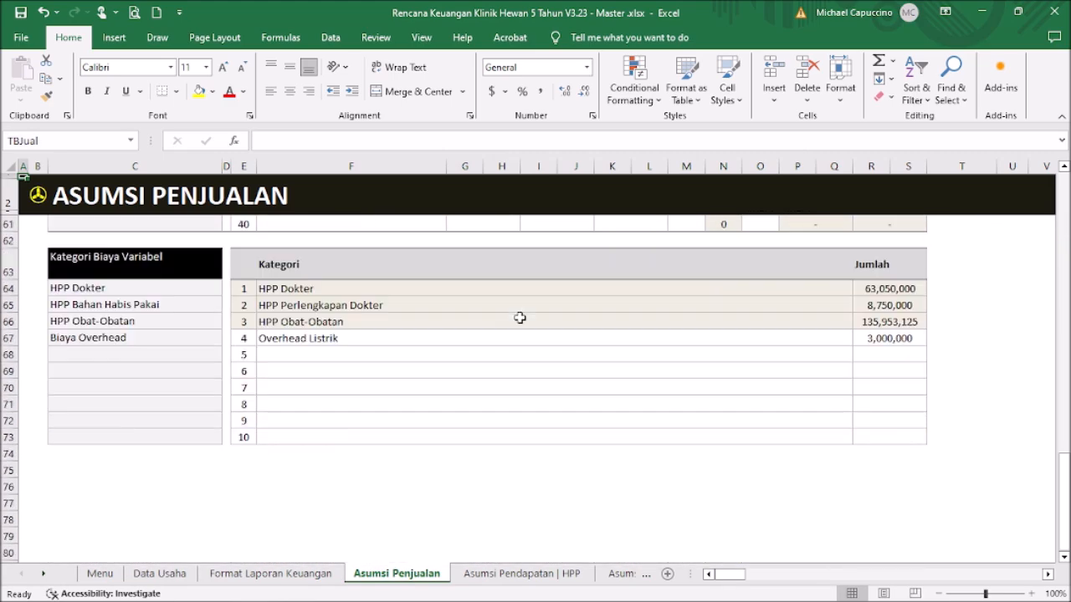
scroll(497, 335, "up", 19)
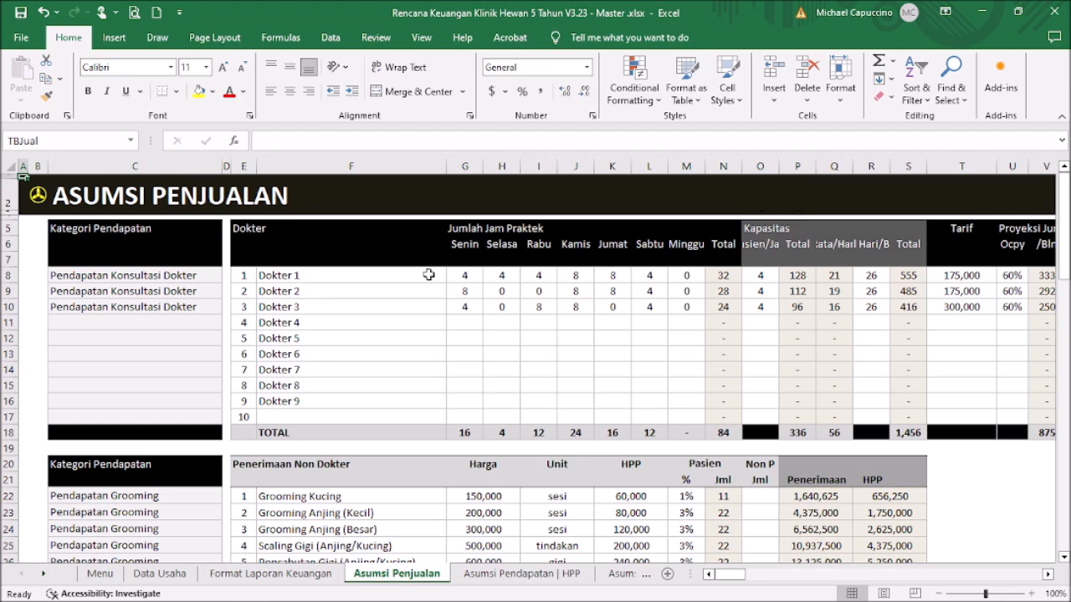
scroll(437, 281, "down", 6)
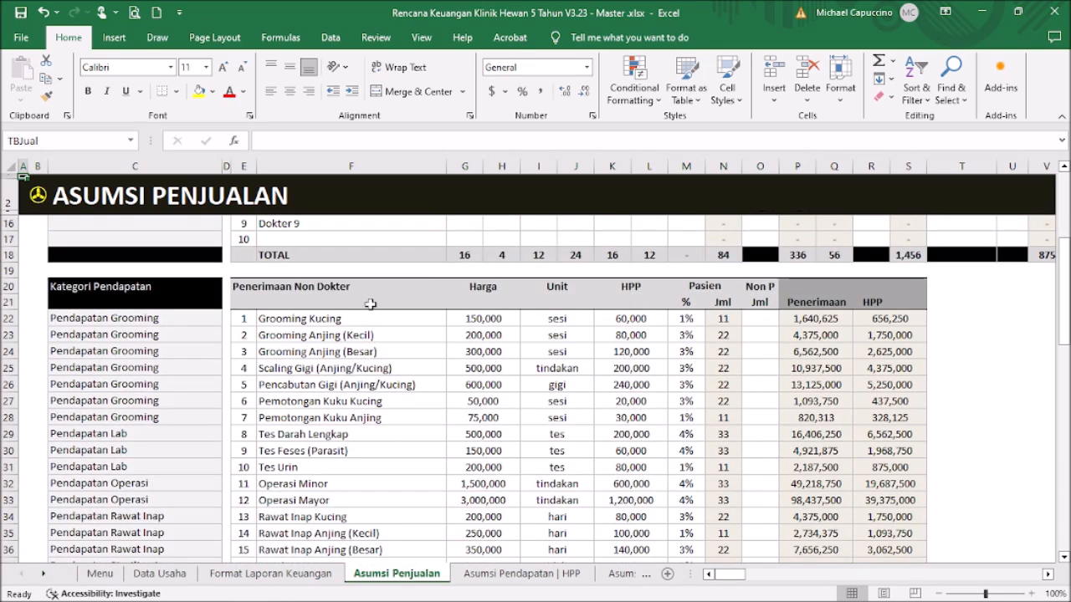
Step: Look through the Penerimaan Non Dokter items from Grooming Kucing to the empty rows, and return to the doctor table
left_click(357, 285)
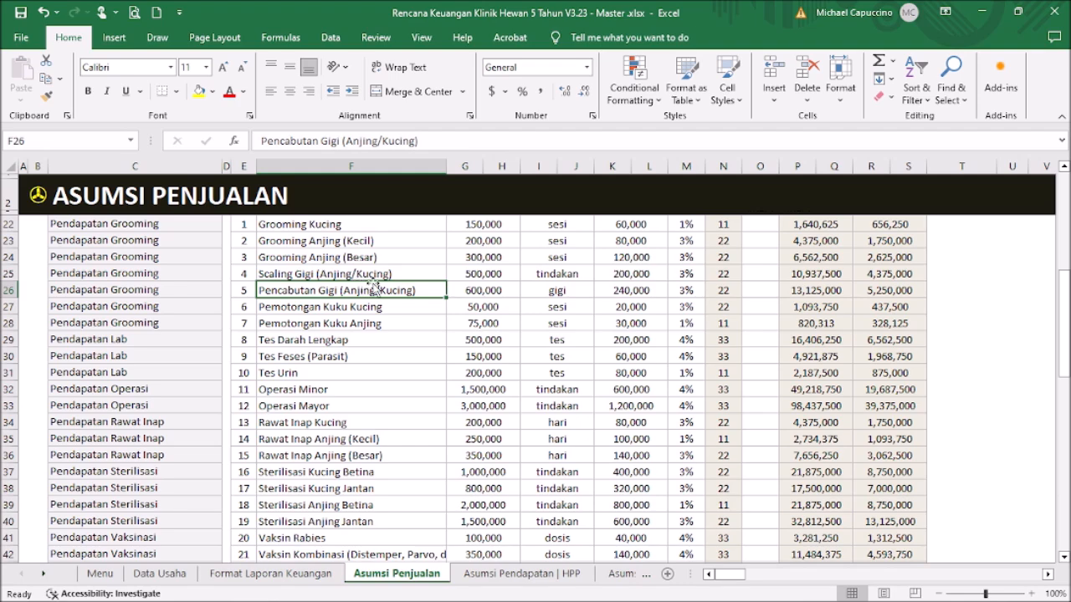
scroll(428, 288, "up", 2)
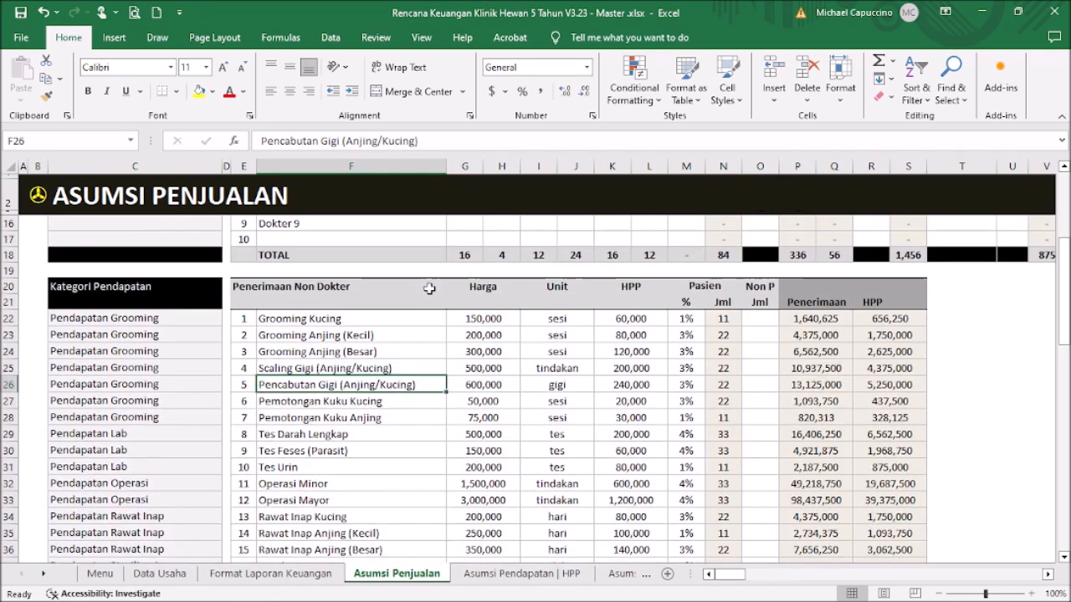
left_click(358, 320)
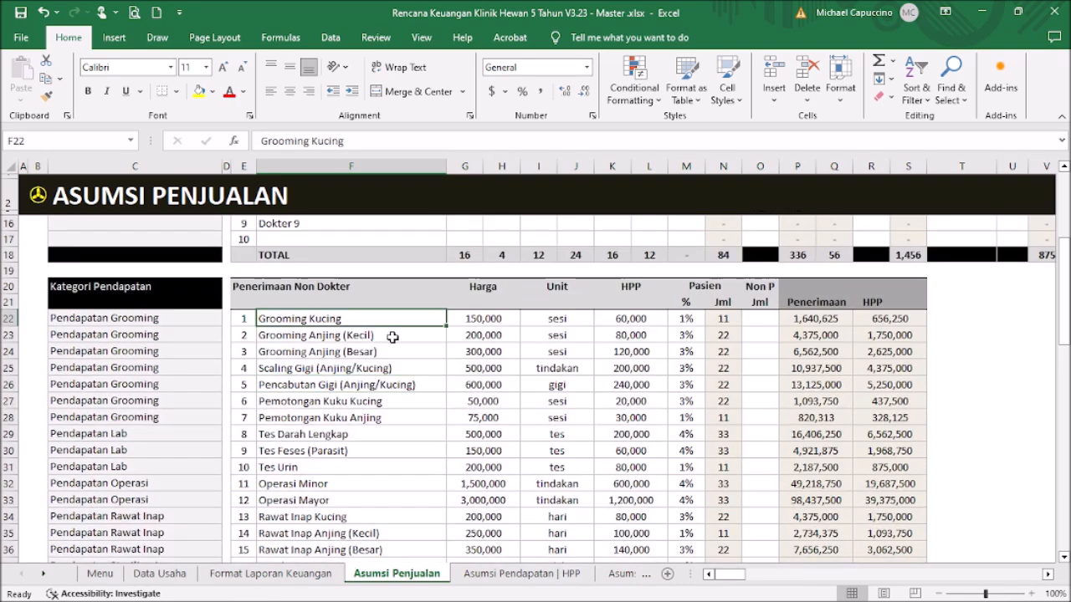
scroll(393, 331, "down", 4)
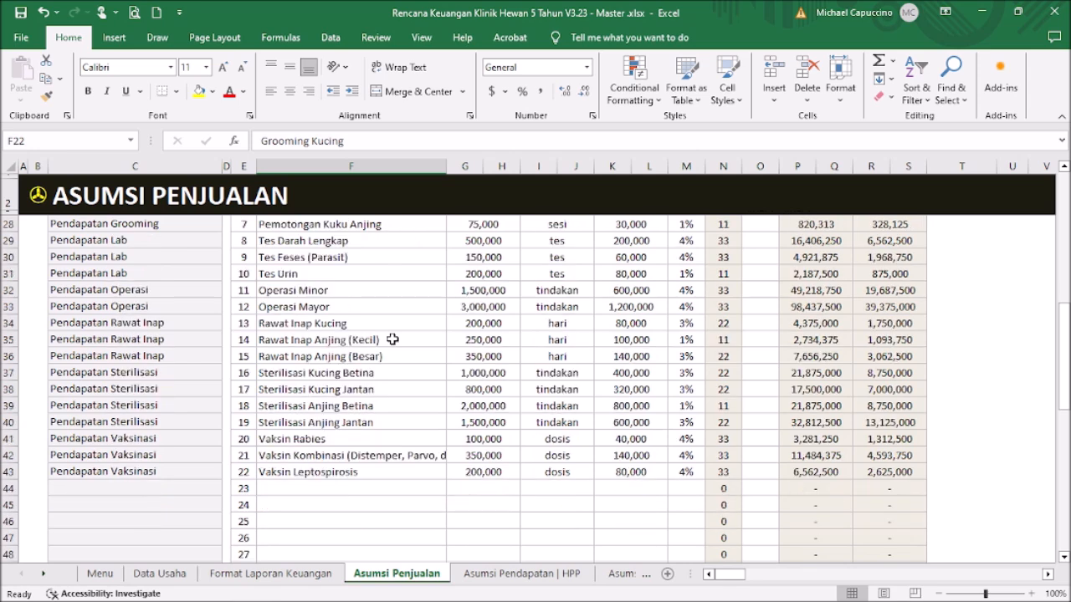
scroll(392, 340, "down", 10)
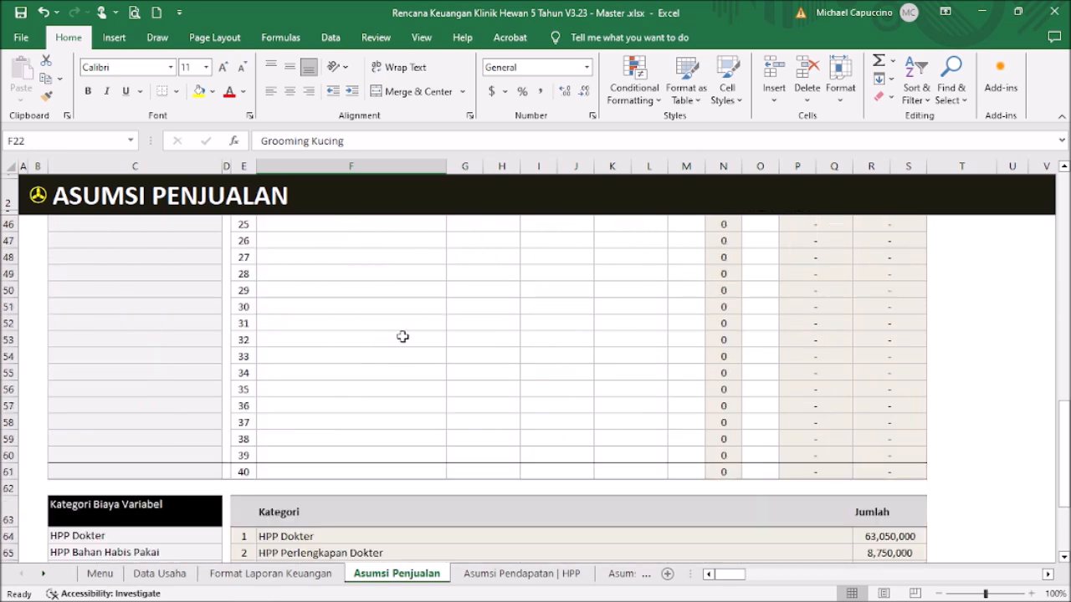
scroll(427, 349, "up", 17)
scroll(424, 347, "up", 1)
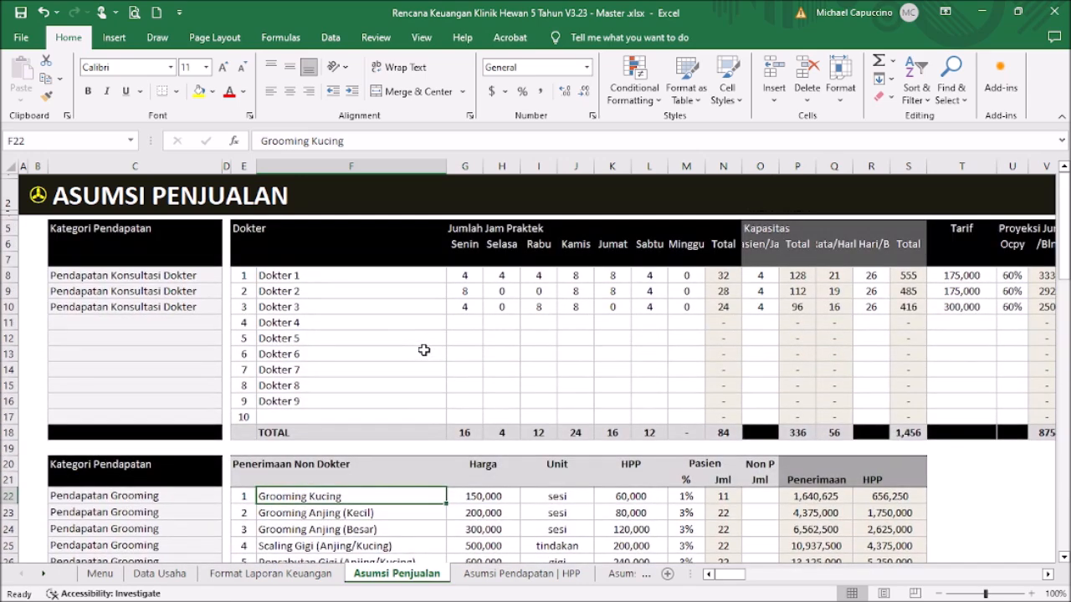
Step: Examine the doctors' daily practice hours from Senin to Minggu and the formulas for their weekly totals
left_click(340, 275)
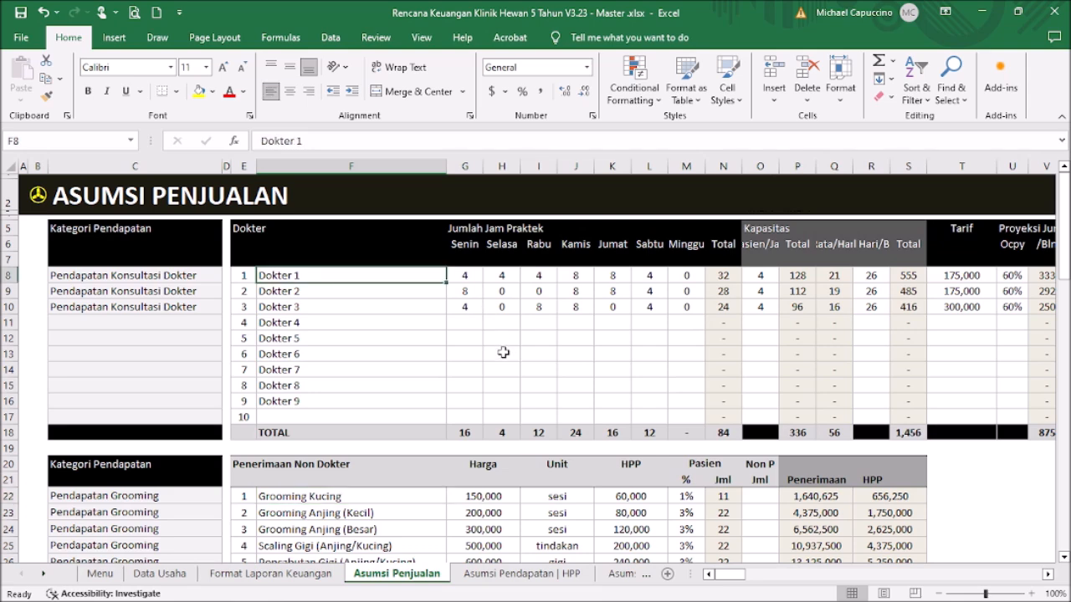
key("Right")
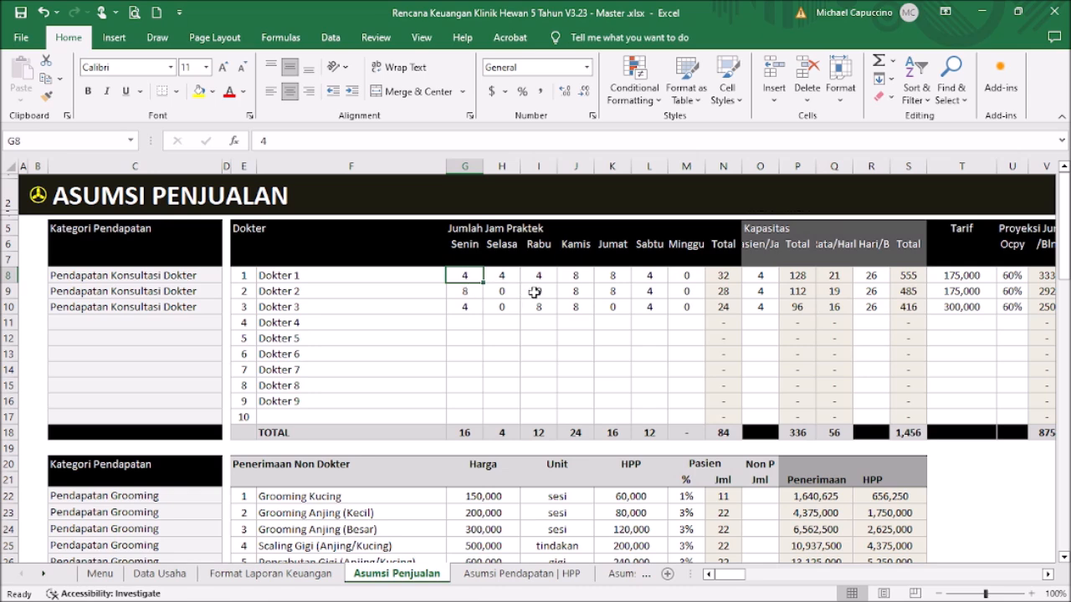
left_click(691, 277)
left_click(693, 293)
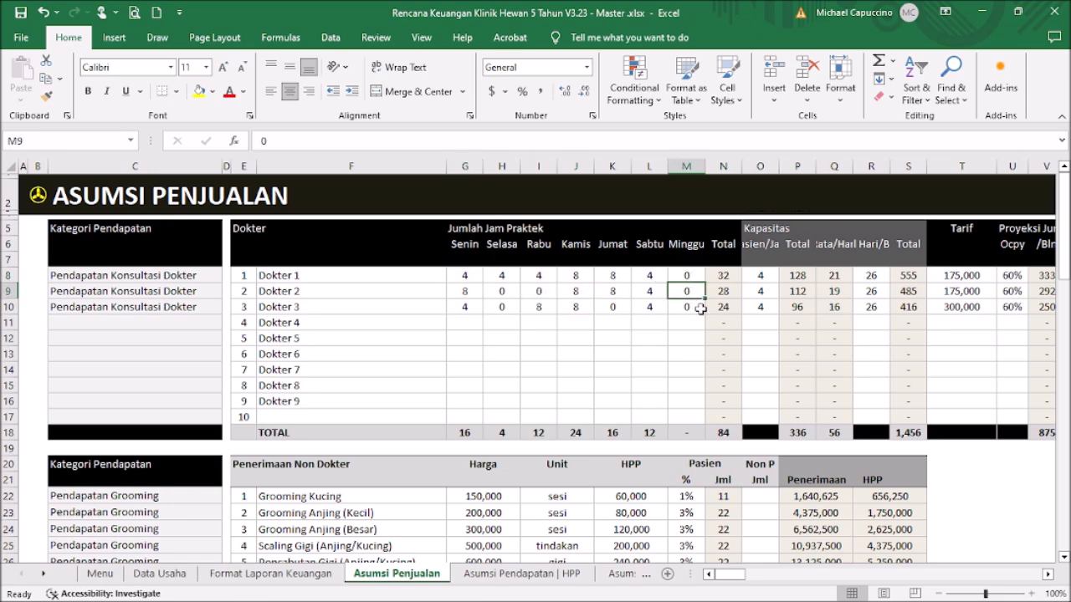
left_click(736, 274)
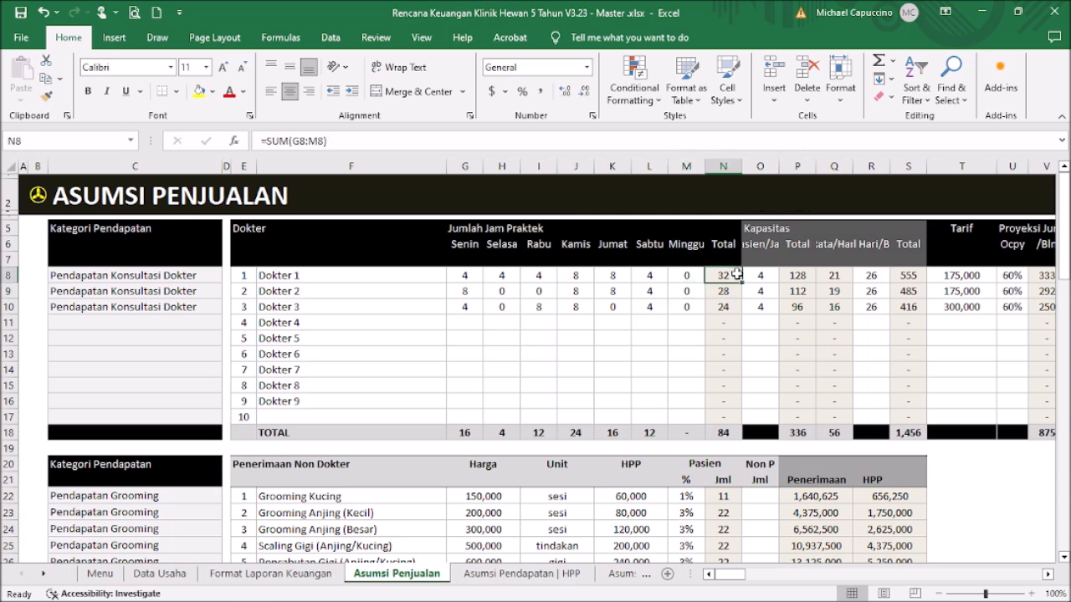
left_click(730, 293)
Step: Examine Dokter 1's Kapasitas inputs and formulas for patients per hour, weekly total, daily average and days per month
left_click_drag(734, 576, 742, 584)
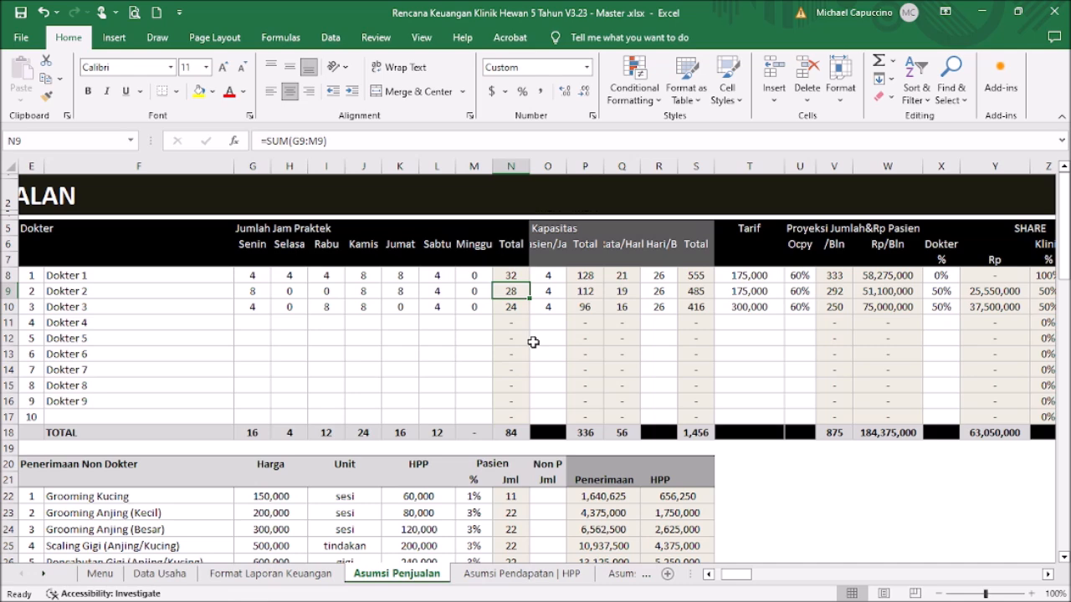
left_click(543, 274)
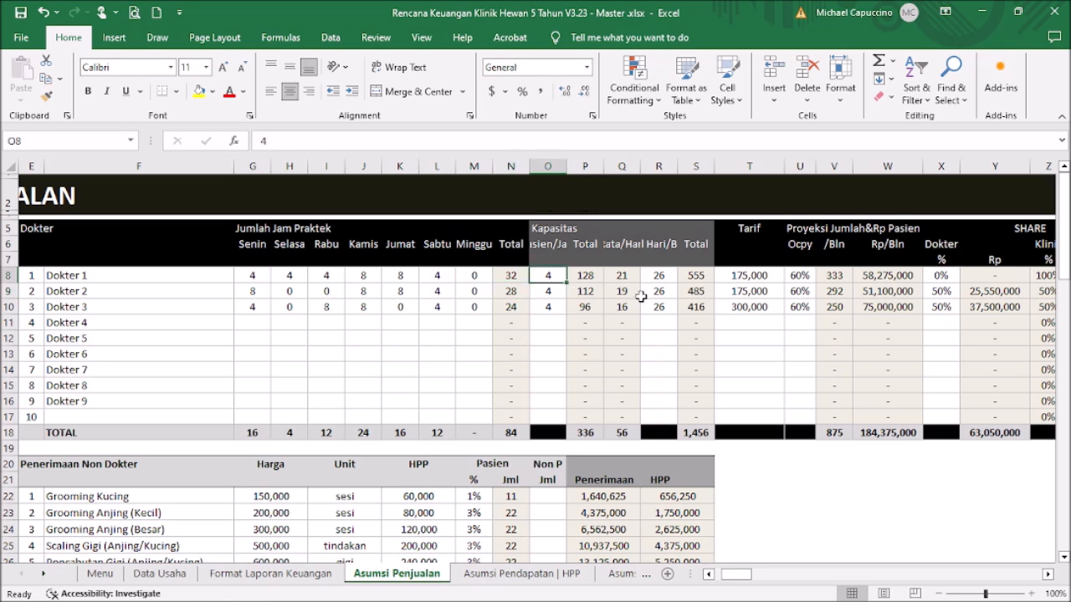
left_click(588, 275)
left_click_drag(589, 274, 586, 286)
left_click(585, 274)
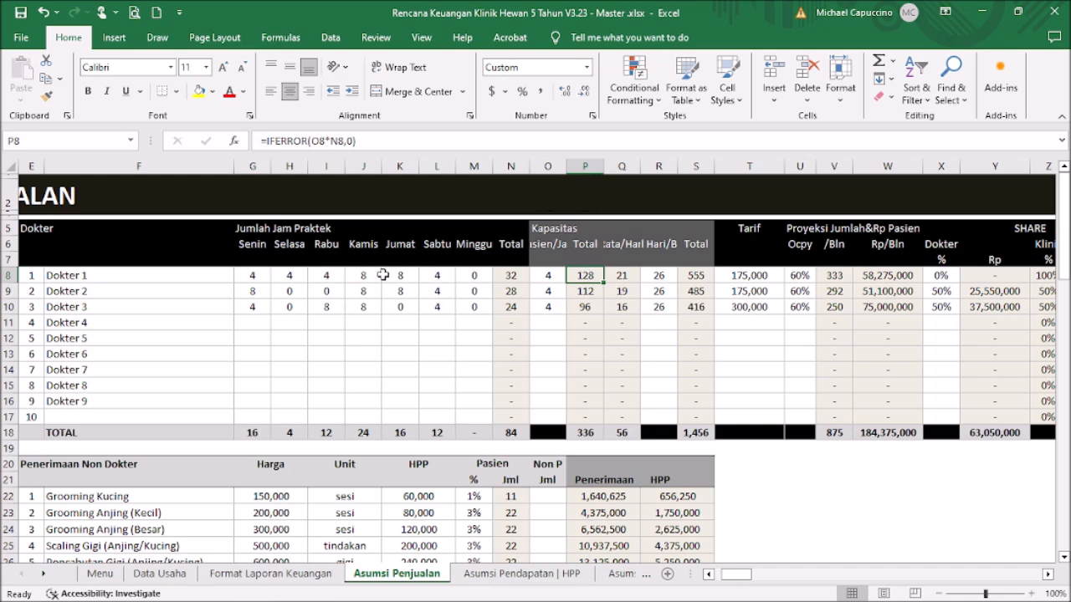
left_click(634, 274)
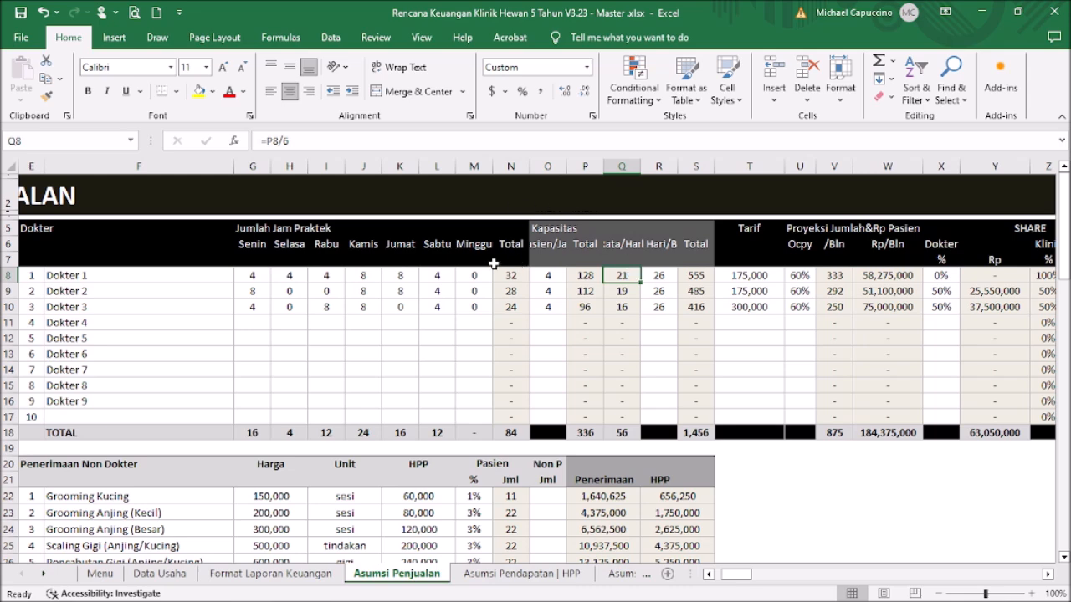
left_click(428, 140)
key("Return")
left_click(666, 272)
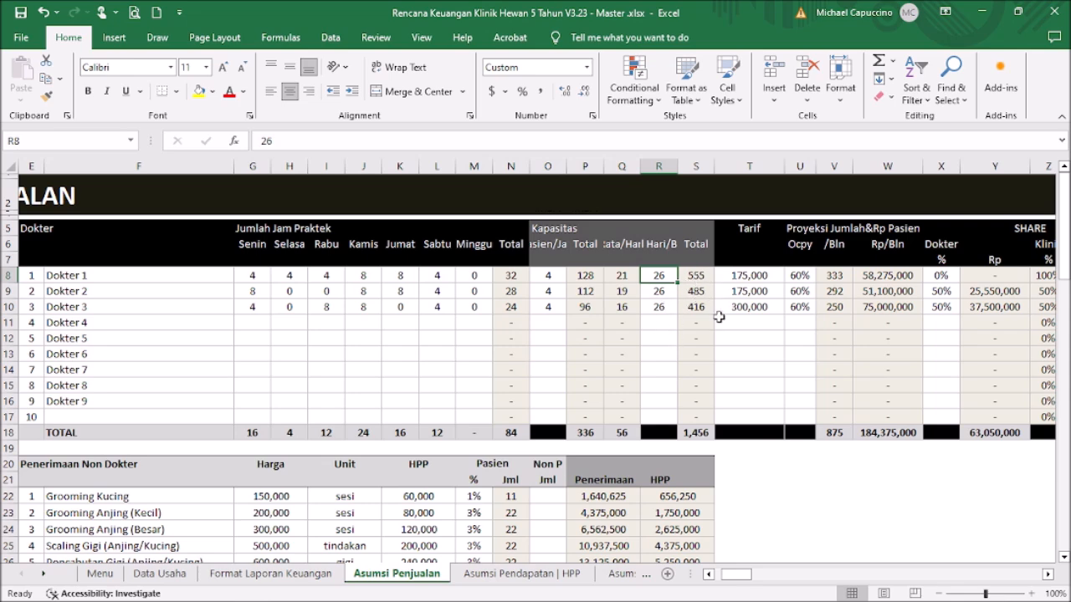
Step: Set the days per month to 18 for Dokter 2 and 22 for Dokter 3, and check the doctors' Kapasitas totals
left_click_drag(749, 583, 757, 582)
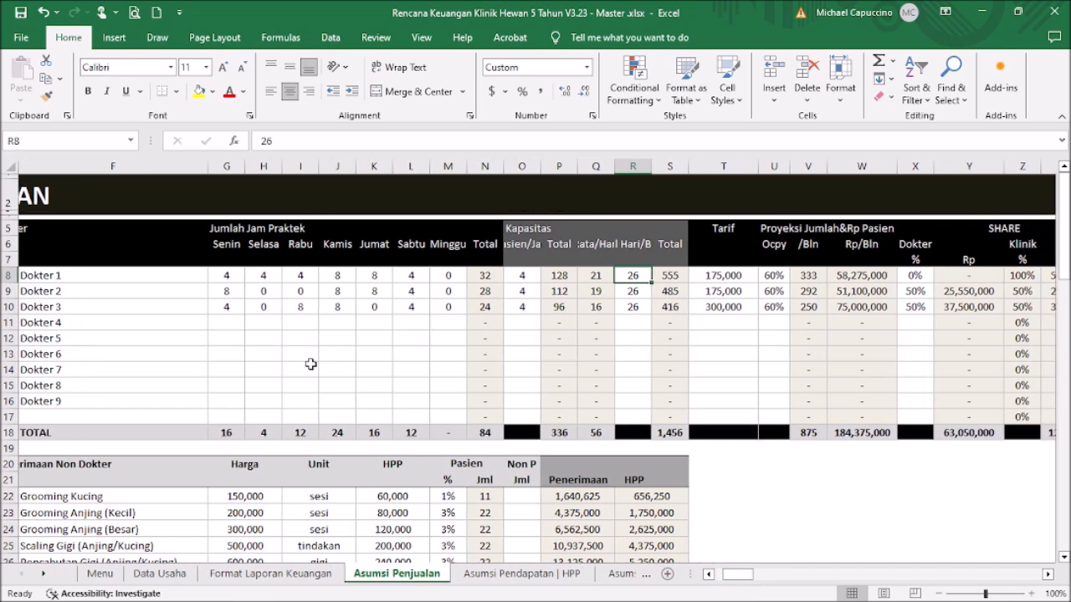
left_click(636, 291)
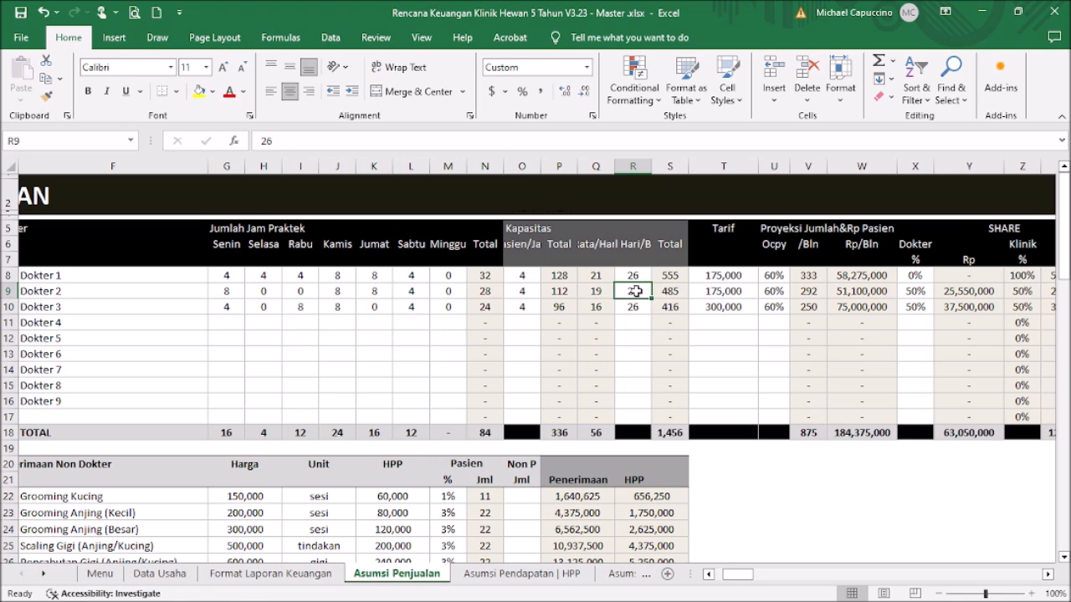
type("18")
key("Return")
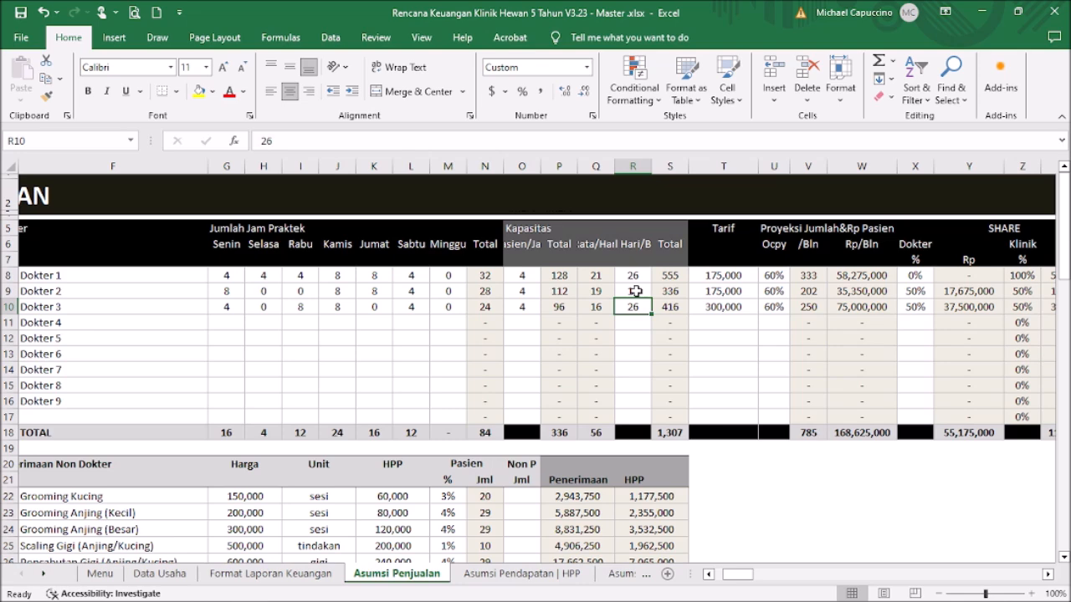
type("22")
key("Return")
left_click(635, 290)
key("Right")
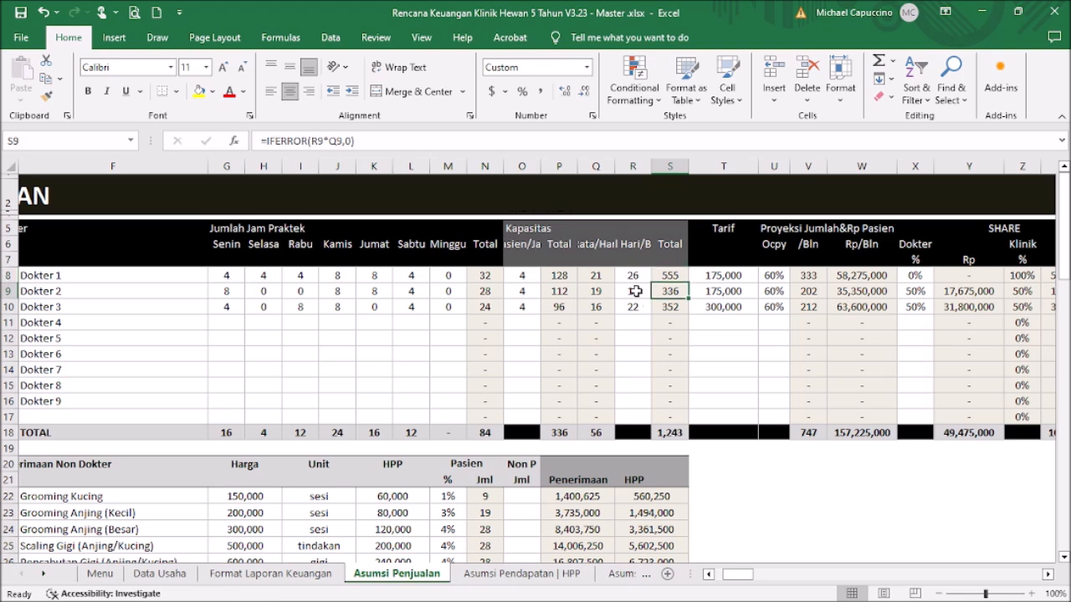
left_click_drag(672, 274, 672, 324)
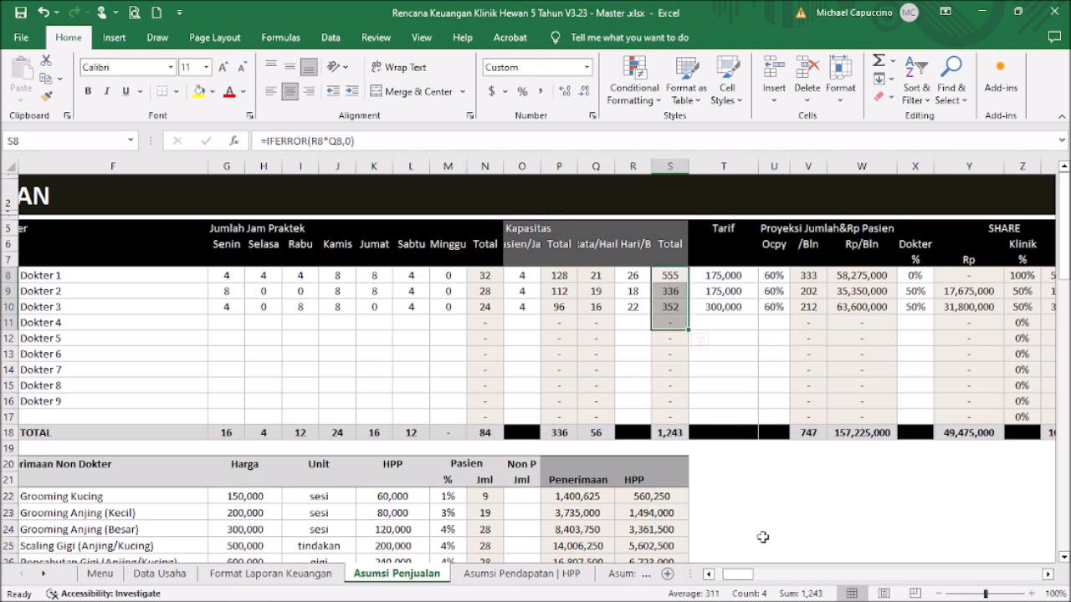
Step: Review the Tarif values and the Ocpy percentages assumed for the three doctors
left_click(737, 280)
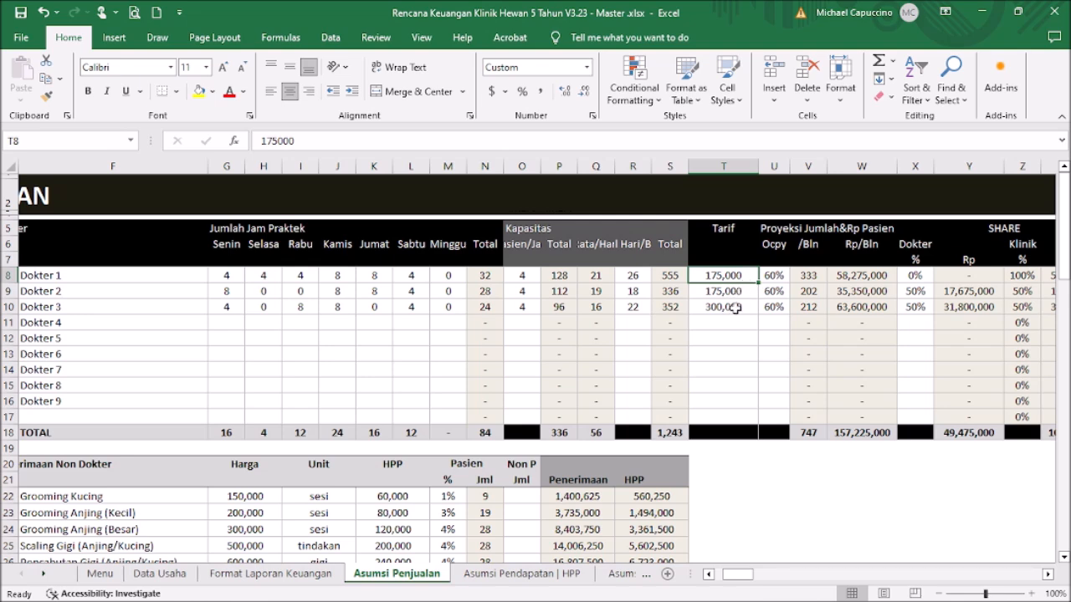
left_click(734, 308)
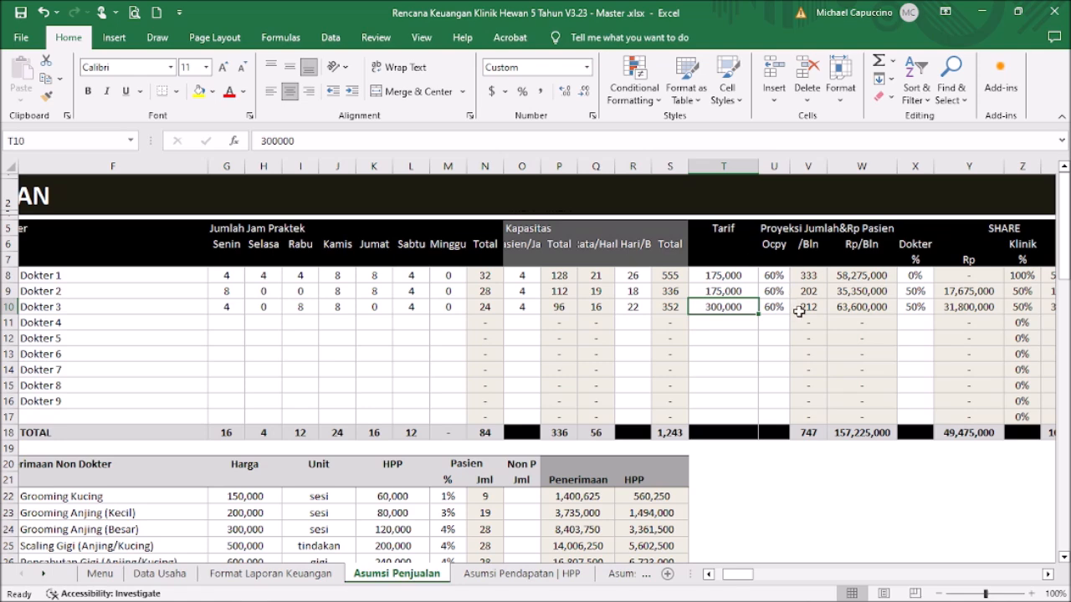
left_click(775, 265)
left_click_drag(775, 275, 775, 293)
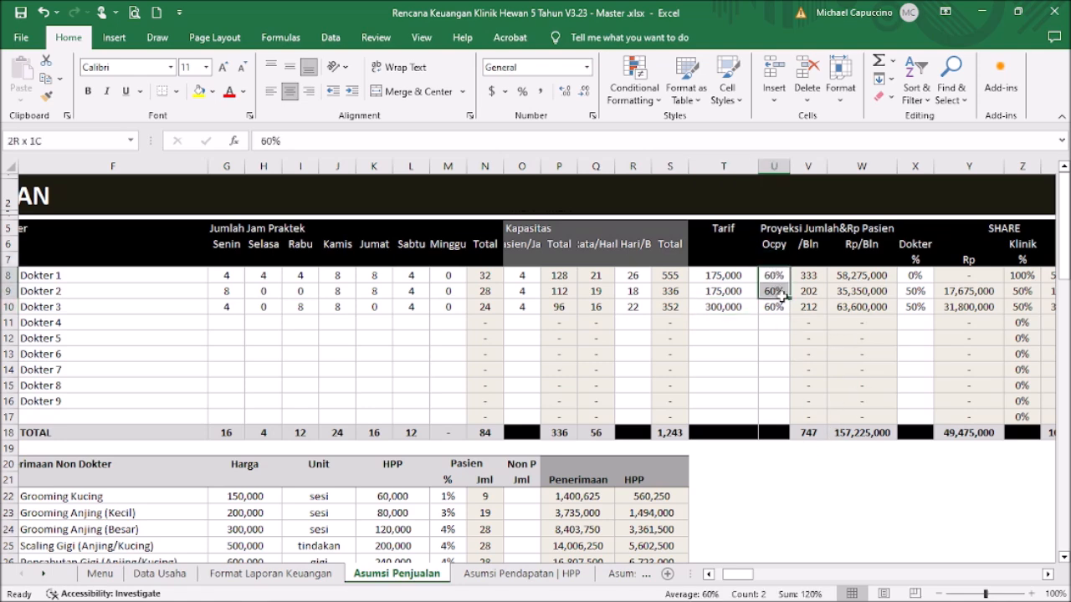
left_click(769, 321)
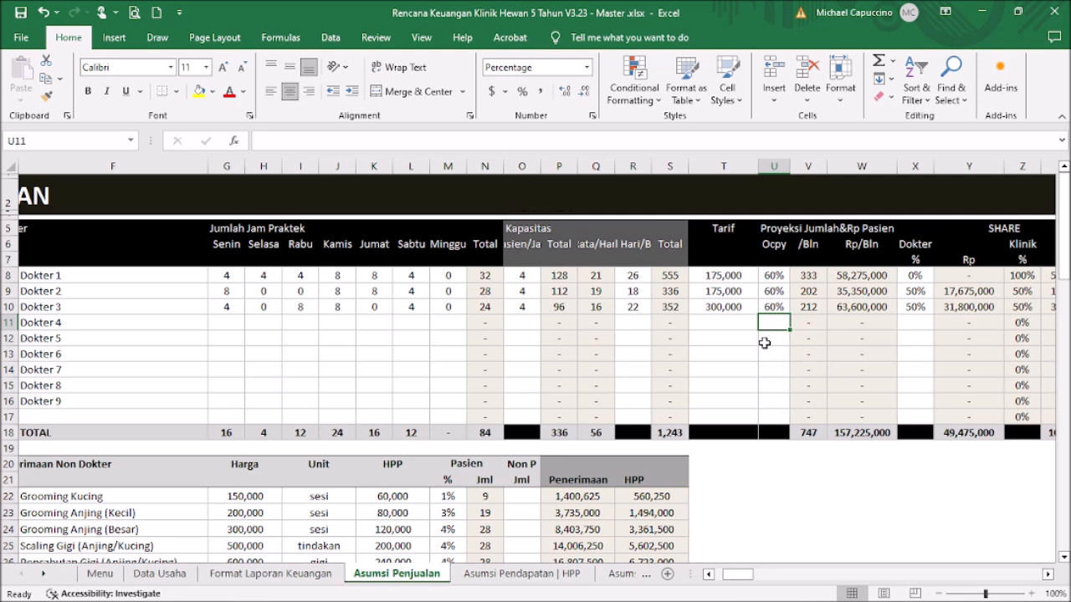
left_click(778, 274)
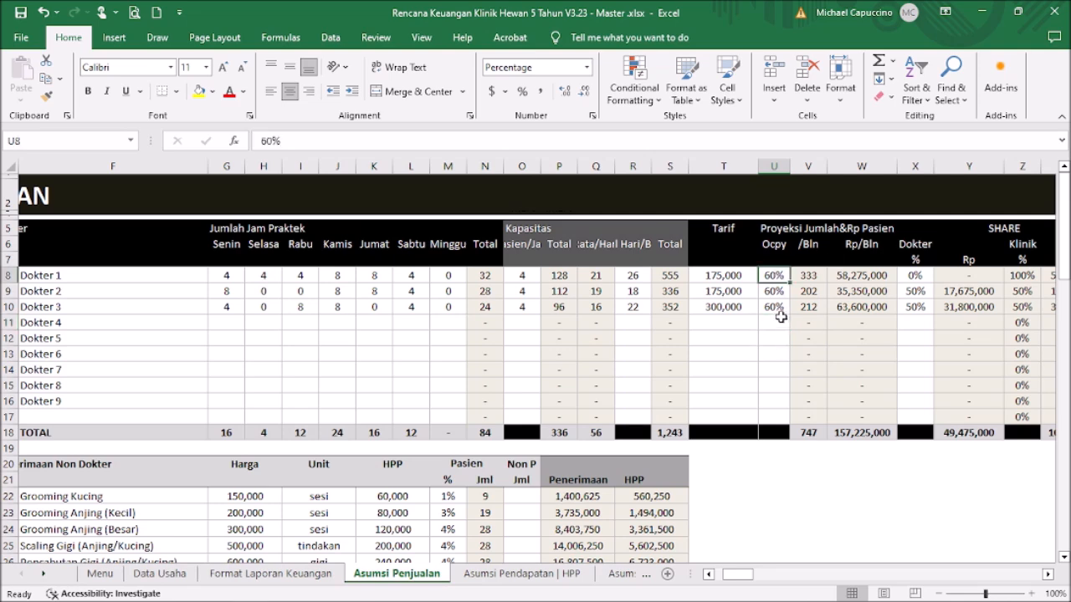
Step: Check how the monthly patient projection derives from occupancy and capacity, and review the Rp/Bln revenue and its total
left_click(815, 278)
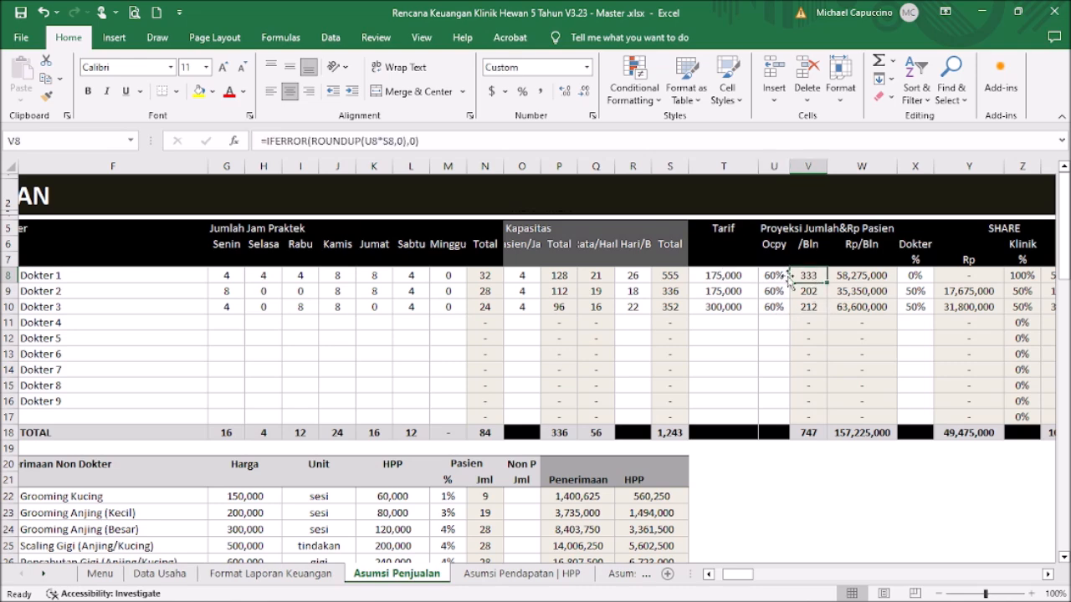
left_click(679, 278)
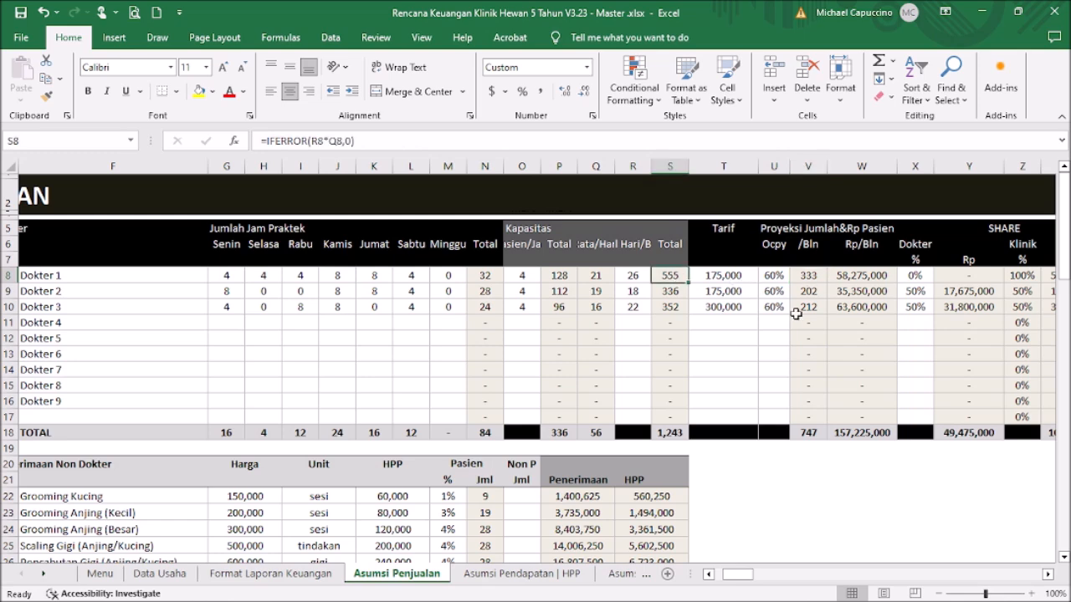
left_click(810, 277)
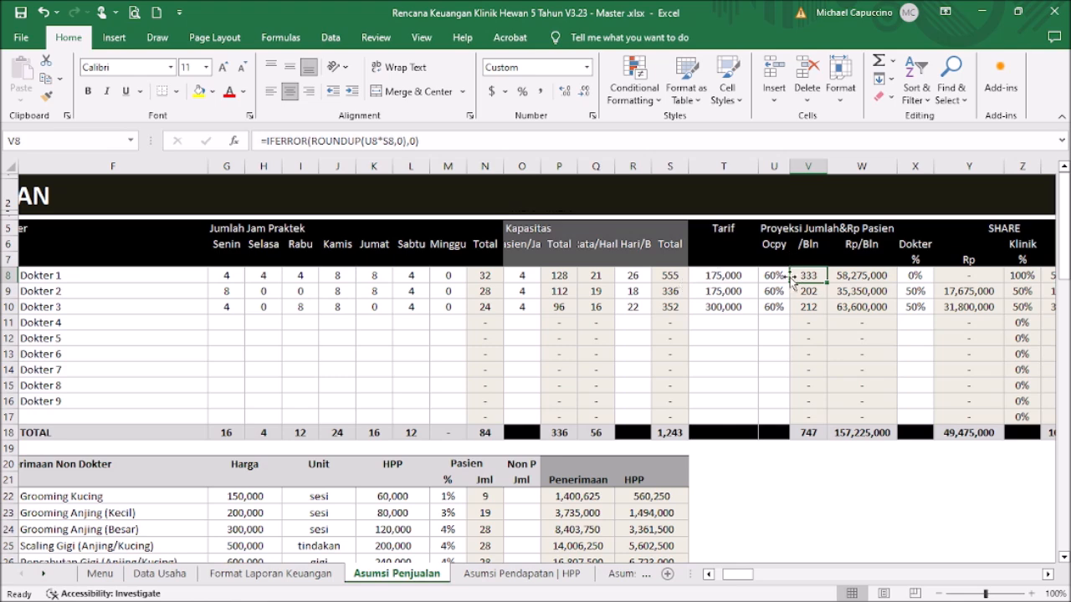
left_click_drag(873, 278, 875, 307)
left_click(861, 432)
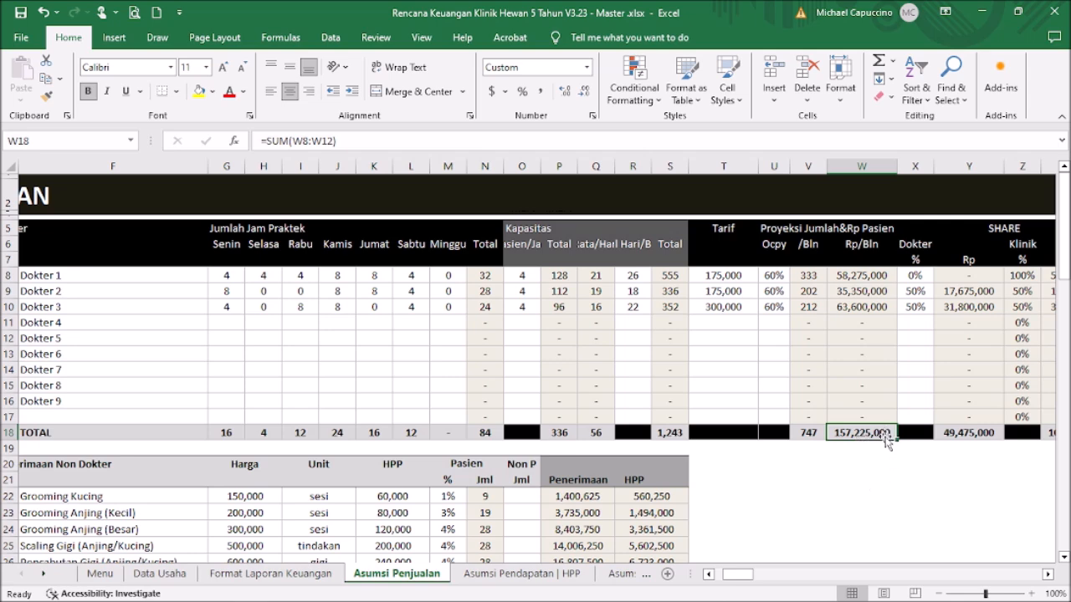
Step: Review the doctor and clinic SHARE columns, the Non Dokter HPP per patient and the monthly LABA/RUGI KOTOR column
left_click_drag(758, 579, 734, 529)
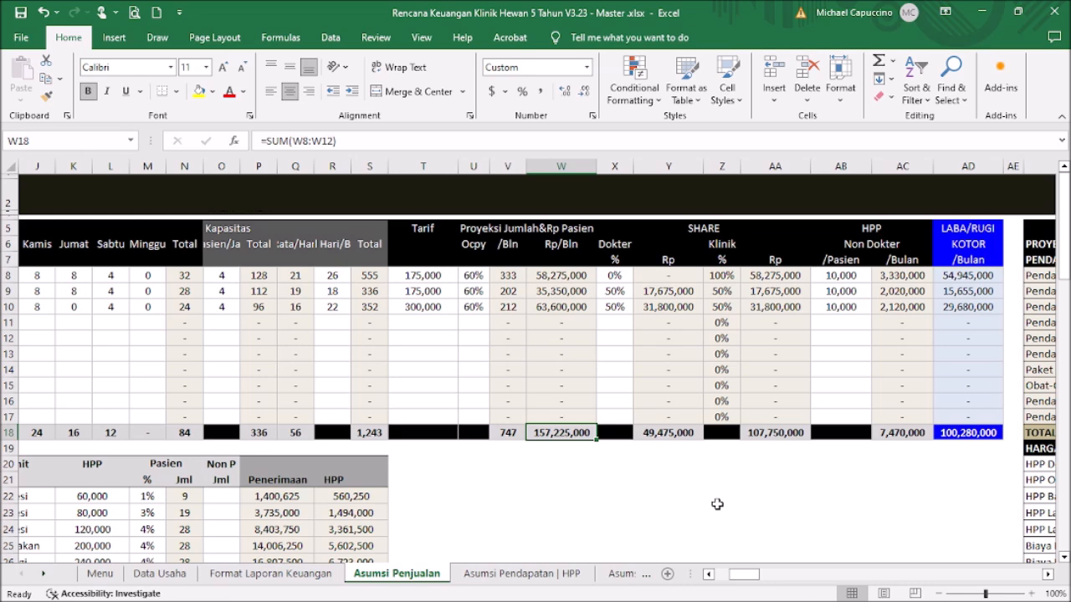
left_click(689, 281)
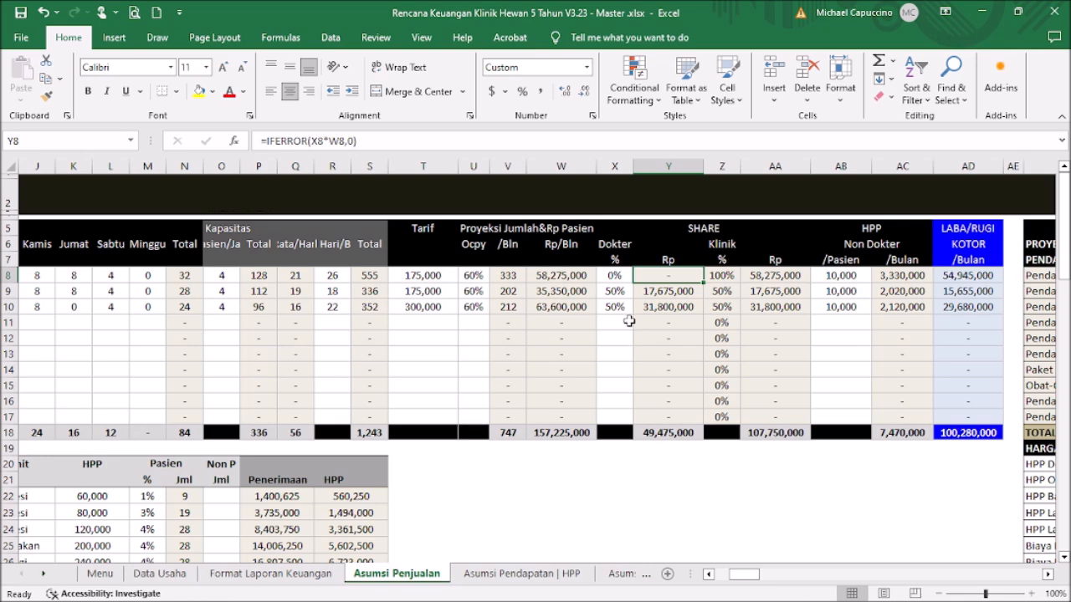
left_click(610, 275)
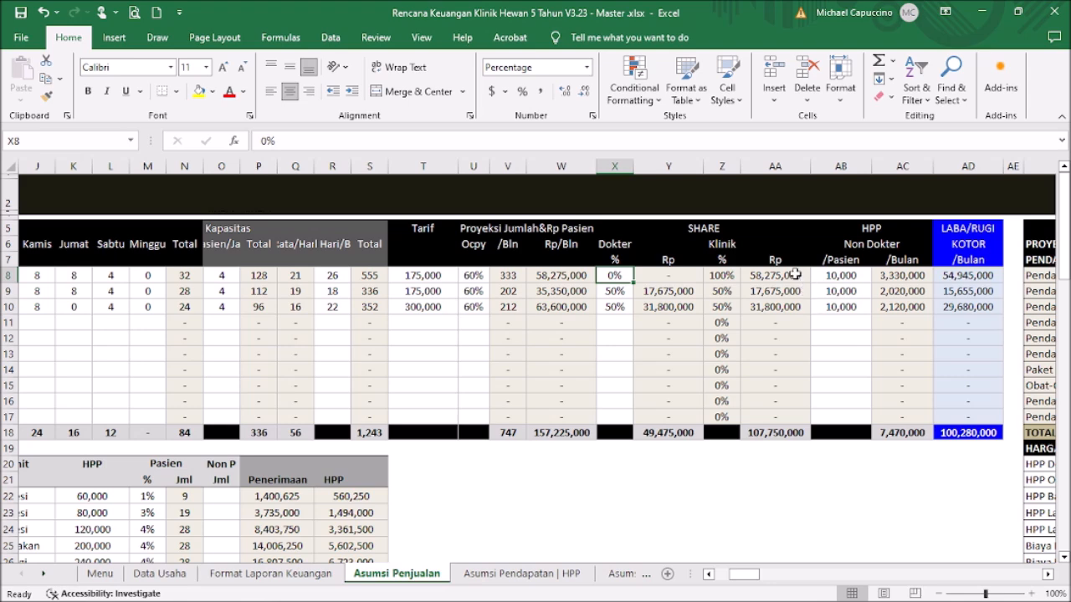
left_click_drag(794, 274, 778, 429)
left_click(778, 432)
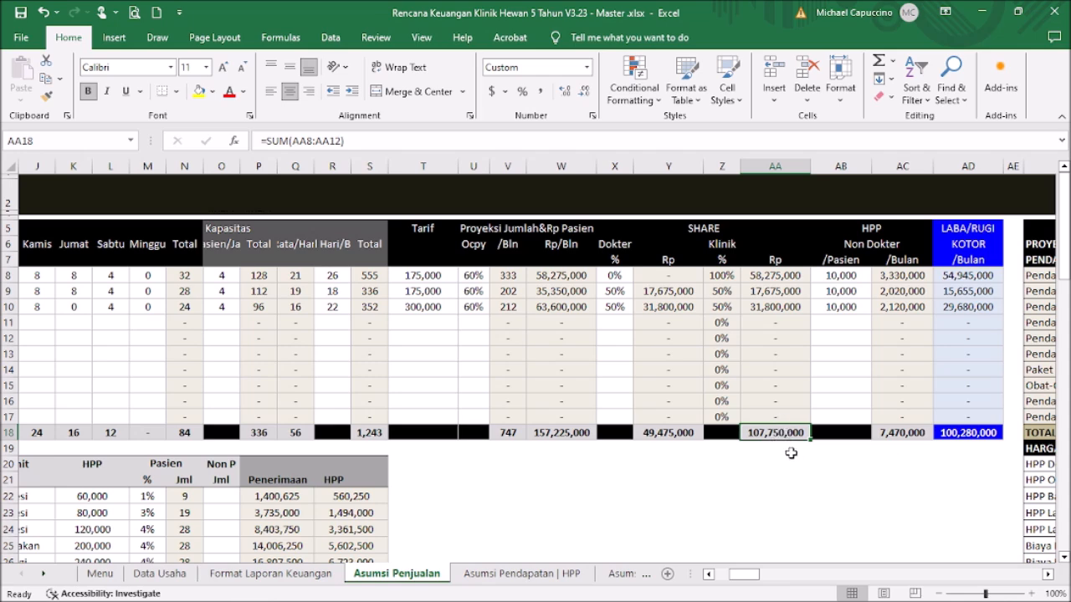
left_click(833, 324)
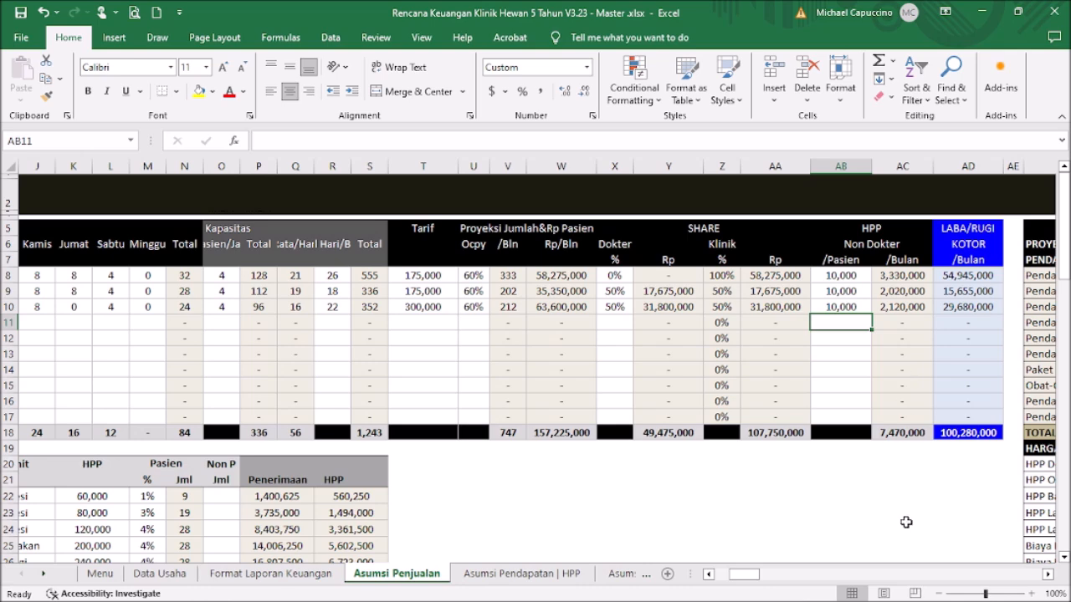
left_click_drag(977, 235, 981, 407)
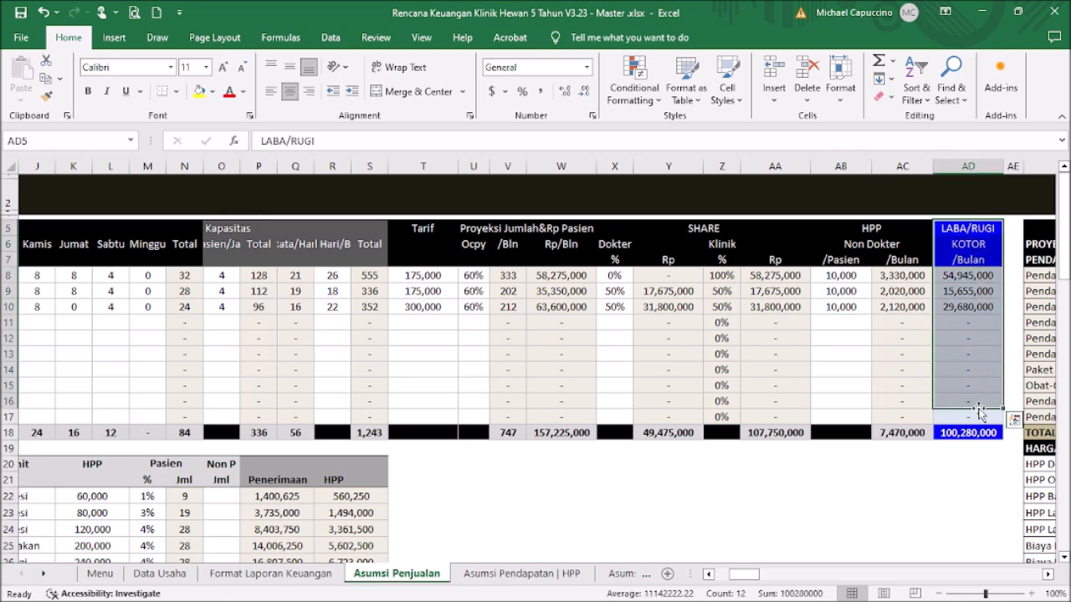
Step: Check the monthly LABA/RUGI KOTOR total for the doctors and bring the Penerimaan Non Dokter table into view
left_click(966, 462)
left_click(975, 434)
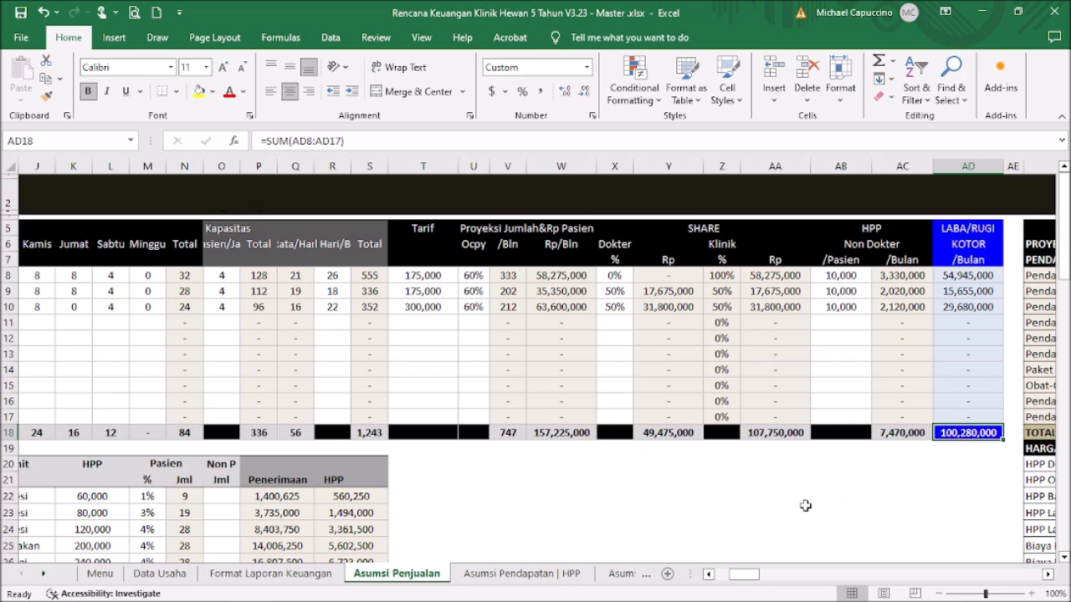
left_click_drag(757, 574, 742, 574)
scroll(823, 467, "down", 3)
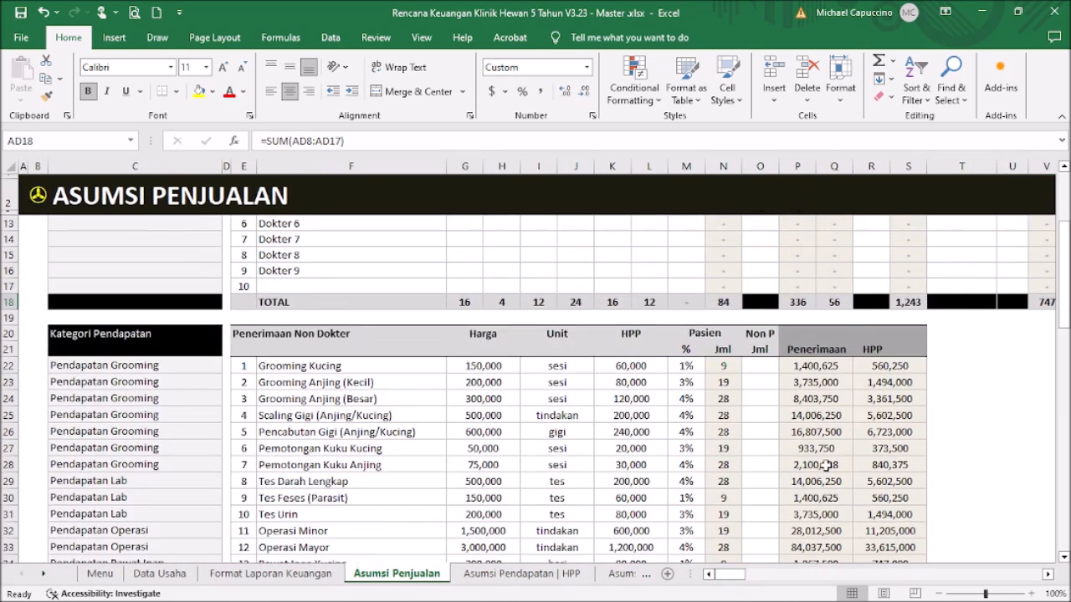
scroll(832, 469, "up", 3)
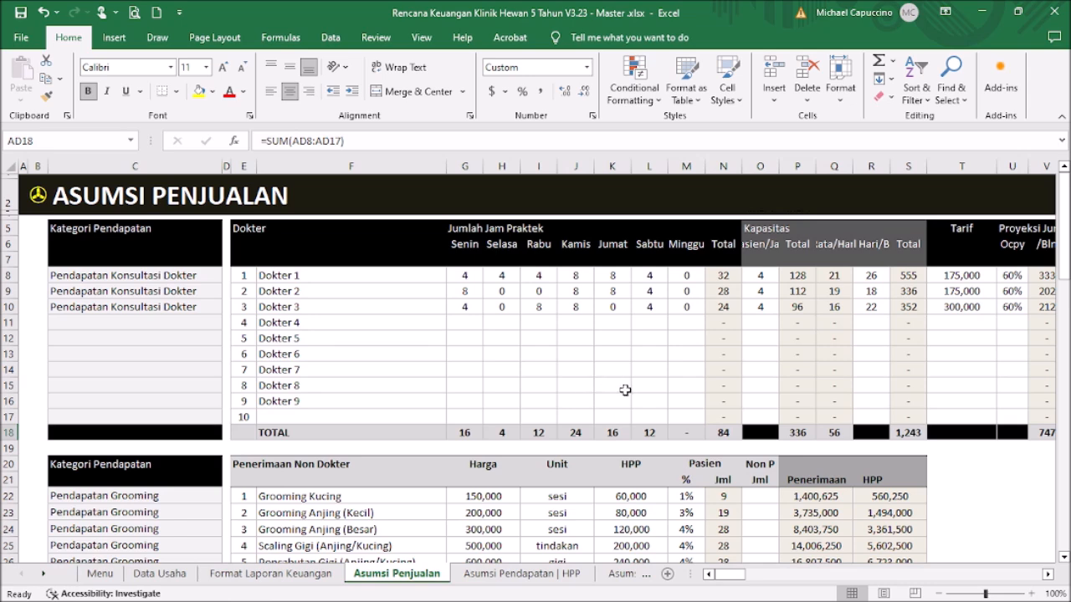
scroll(701, 386, "down", 1)
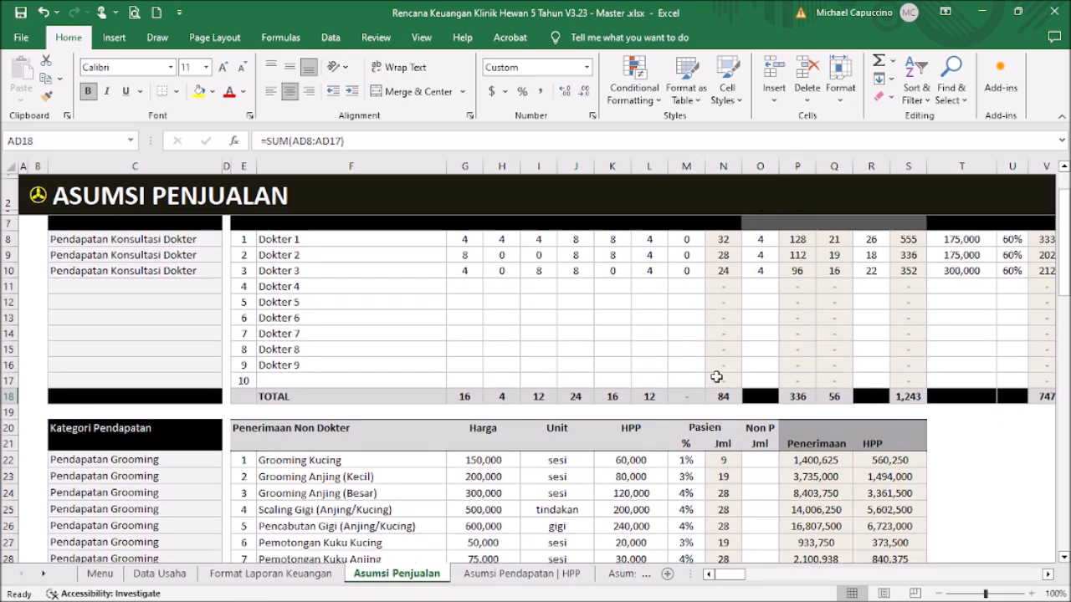
scroll(721, 373, "down", 2)
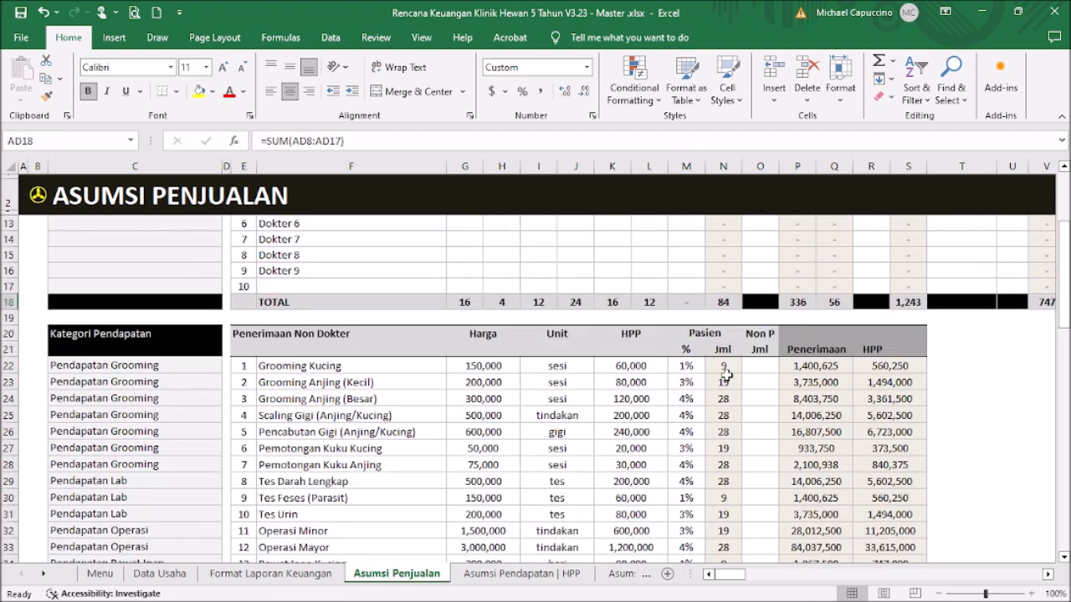
Step: Review the services listed under Penerimaan Non Dokter, from grooming through lab, surgery, inpatient care, sterilisation and vaccination
left_click(365, 381)
scroll(409, 370, "down", 1)
scroll(410, 371, "down", 1)
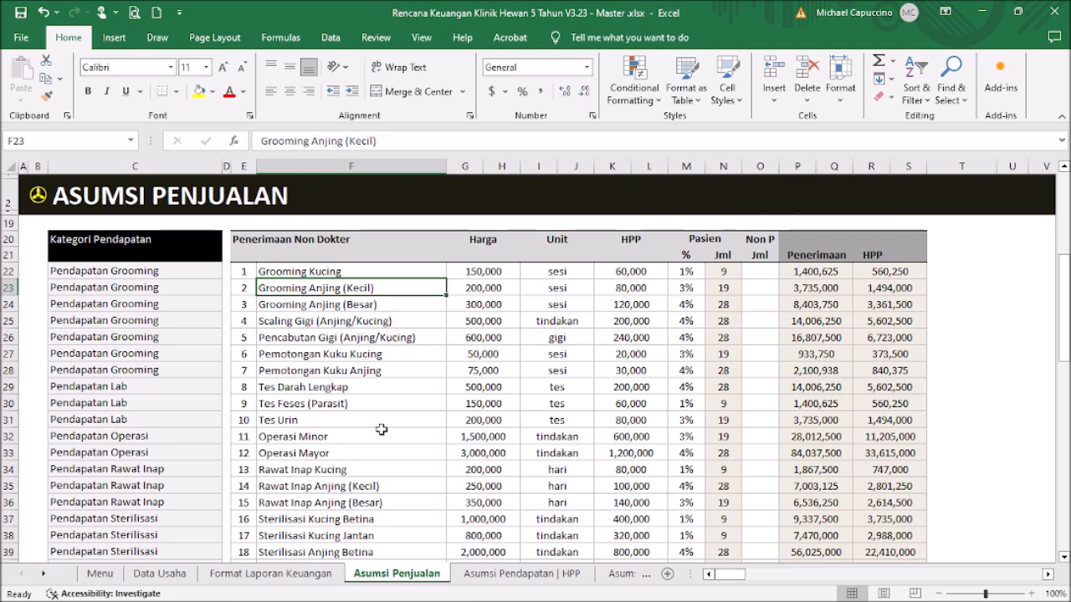
scroll(405, 397, "down", 2)
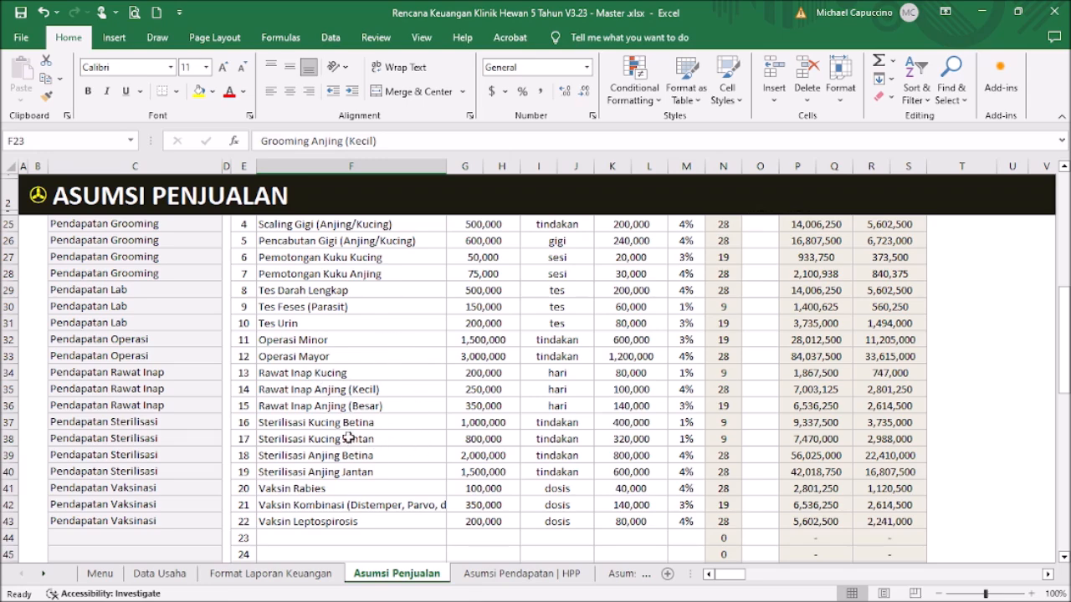
scroll(428, 441, "up", 5)
scroll(506, 433, "down", 2)
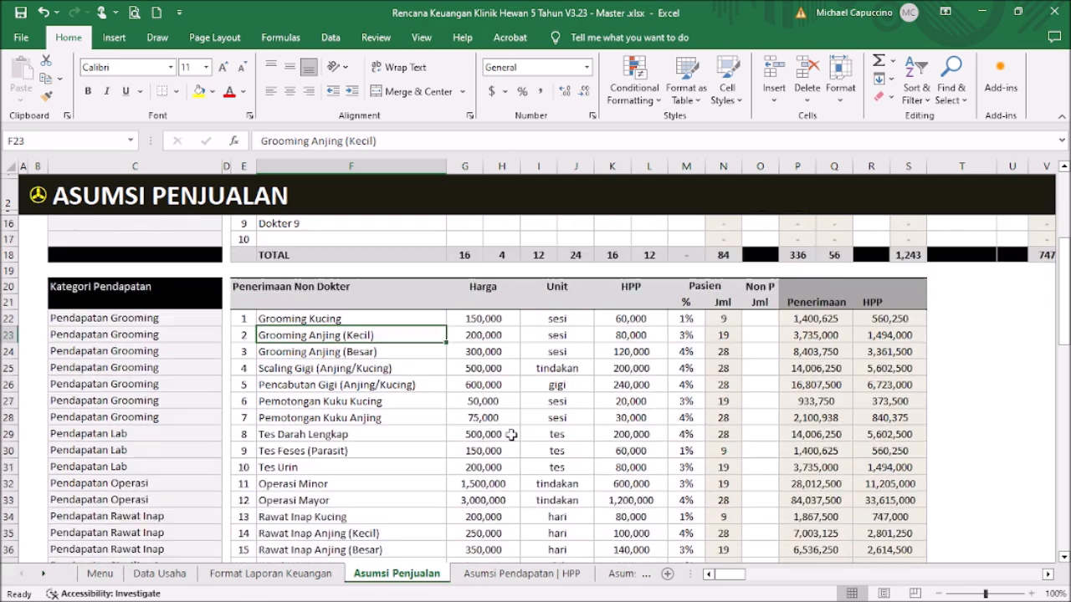
Step: Review the Harga and Unit columns of the non-doctor services
left_click(495, 317)
left_click_drag(495, 318, 473, 544)
left_click(470, 465)
left_click_drag(553, 341, 557, 409)
left_click(561, 381)
Step: Inspect the HPP formulas of several grooming and lab services to see how cost derives from the price
left_click(641, 320)
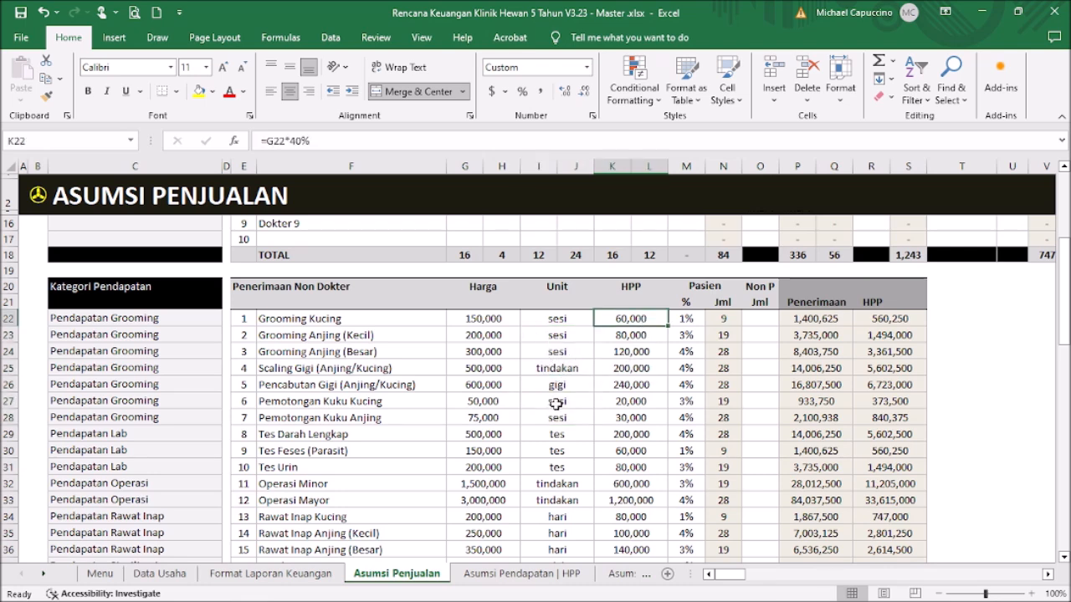
left_click(636, 433)
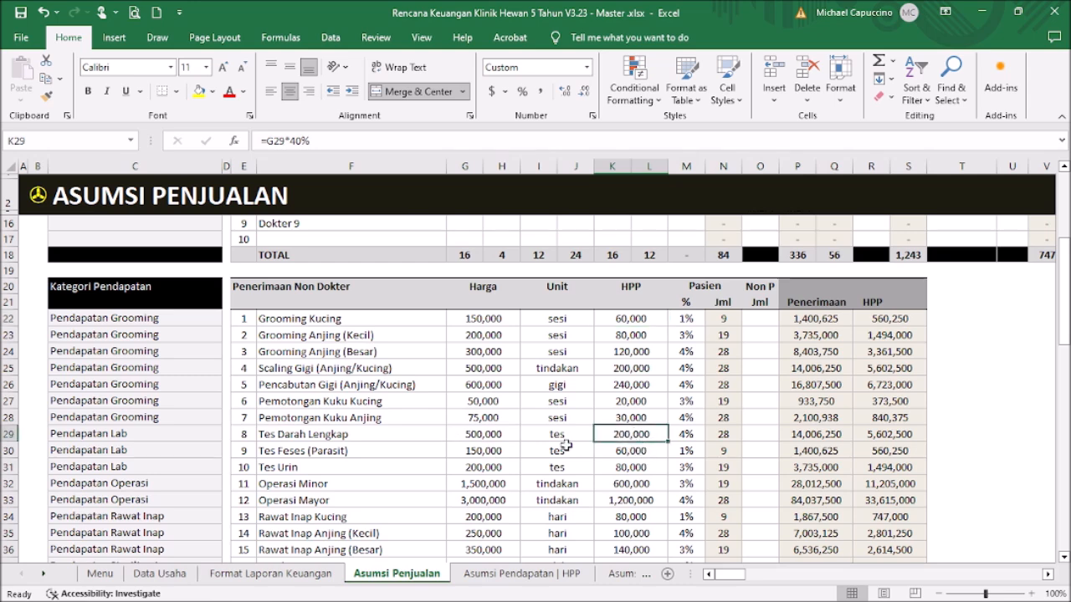
left_click(630, 319)
left_click(624, 366)
left_click(625, 321)
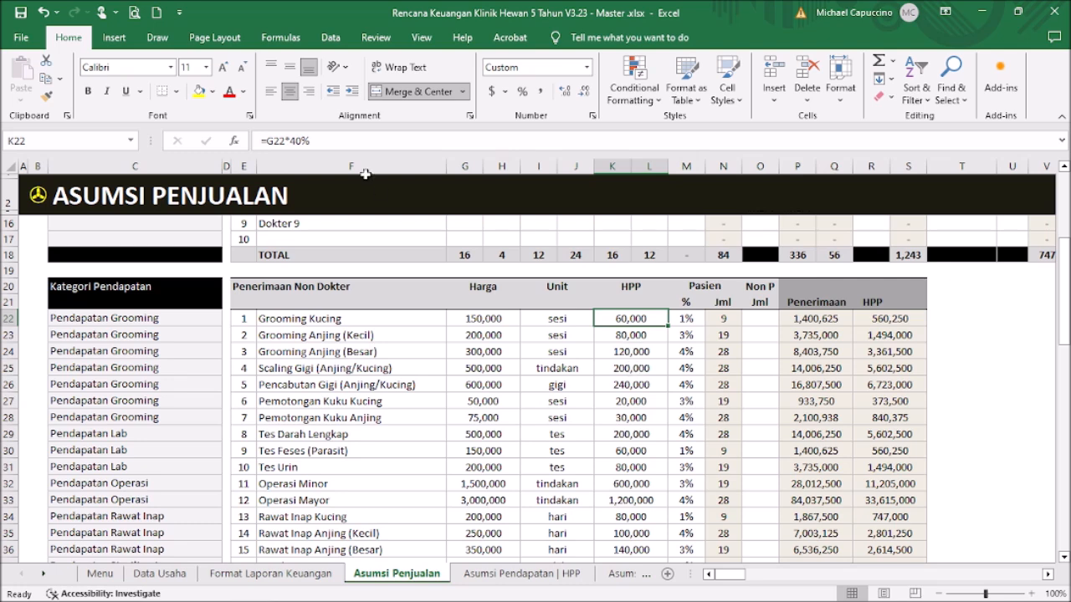
left_click(624, 345)
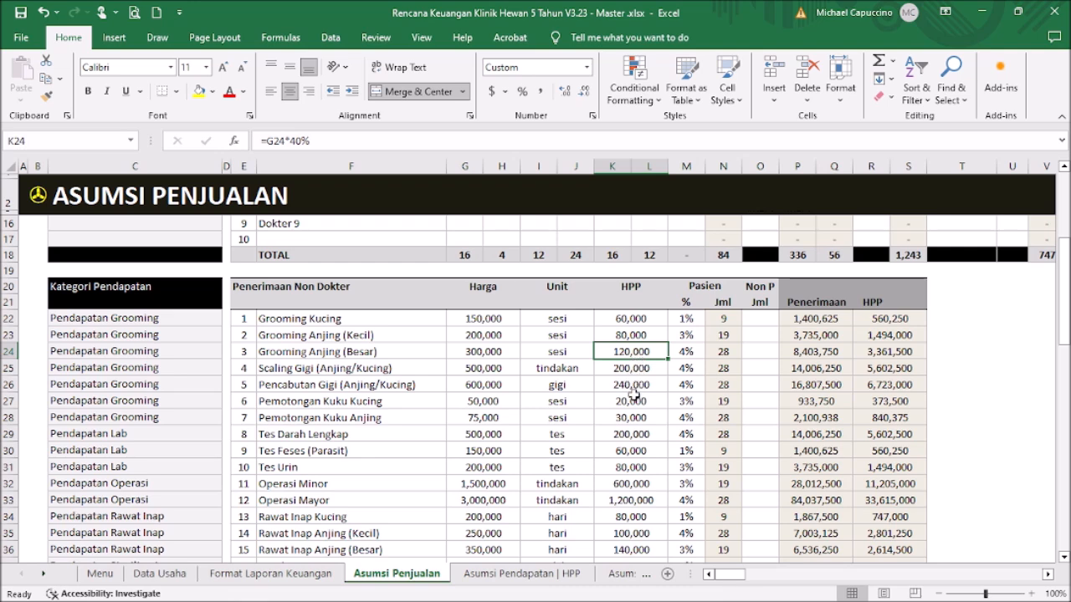
left_click(626, 335)
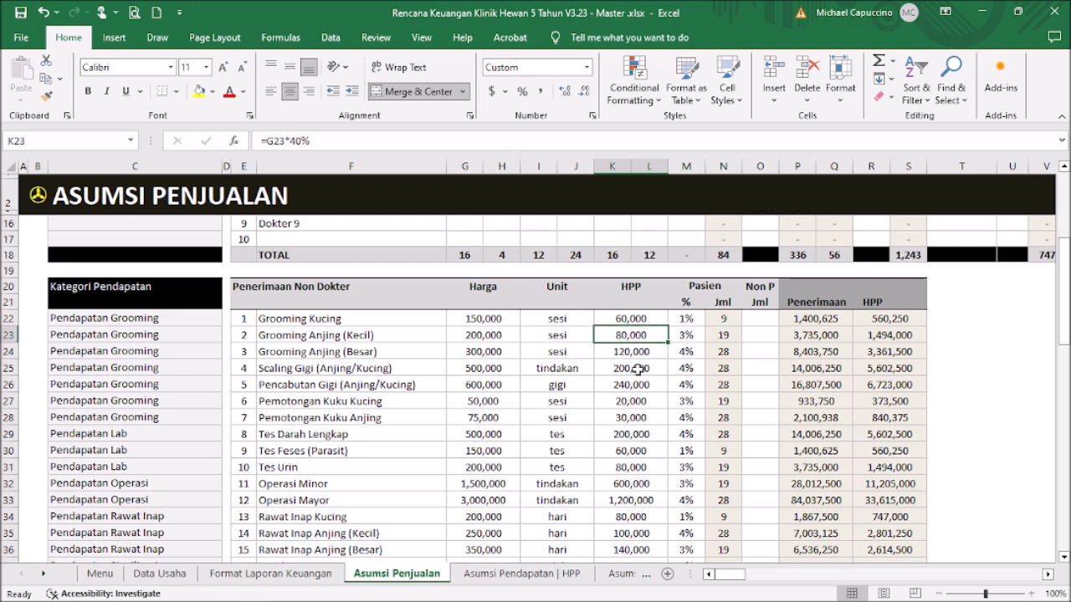
Step: Examine Grooming Kucing's Pasien % and the doctors' total projected patients per month that it is based on
left_click(690, 317)
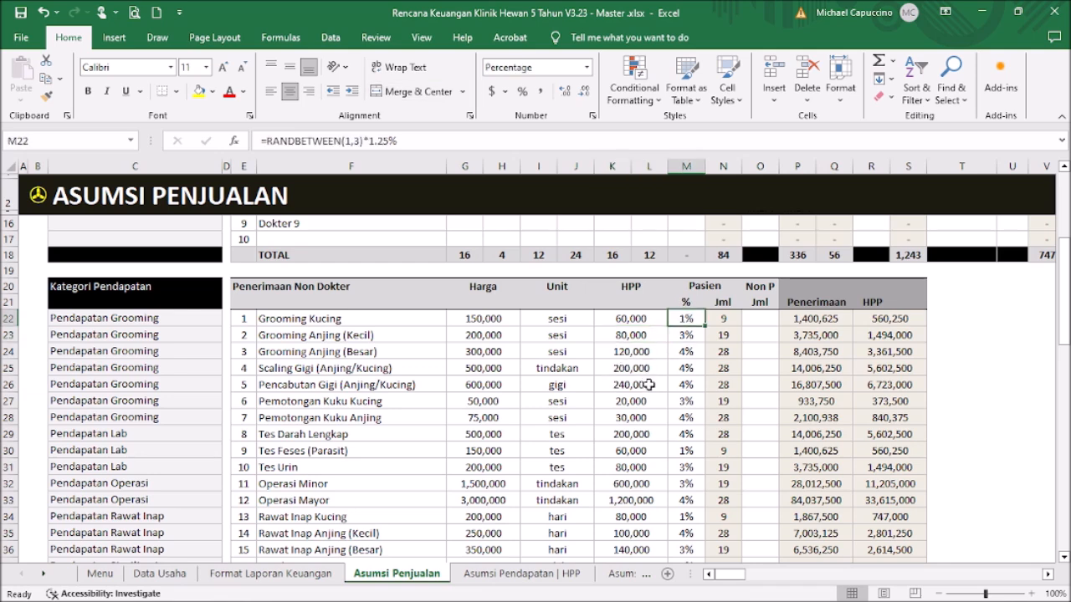
scroll(640, 414, "up", 3)
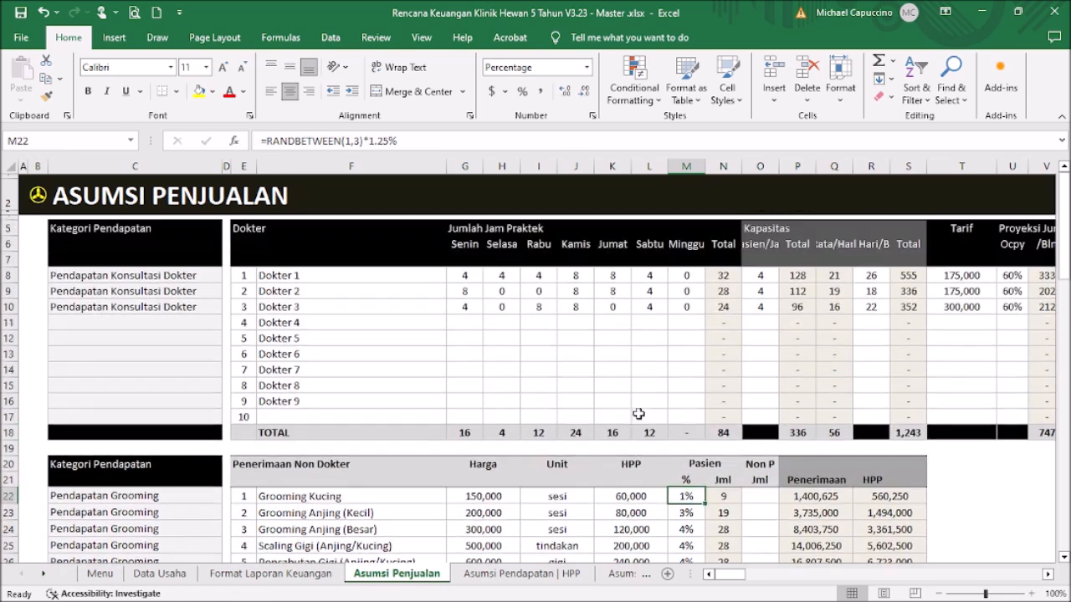
scroll(640, 414, "down", 1)
scroll(711, 358, "up", 2)
left_click_drag(726, 577, 736, 583)
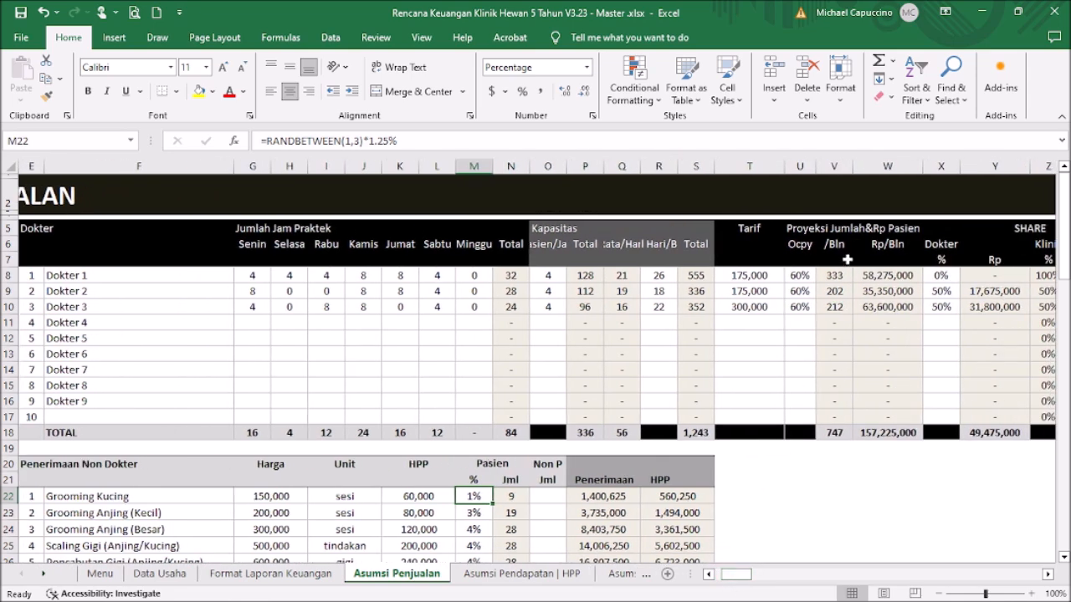
left_click(841, 433)
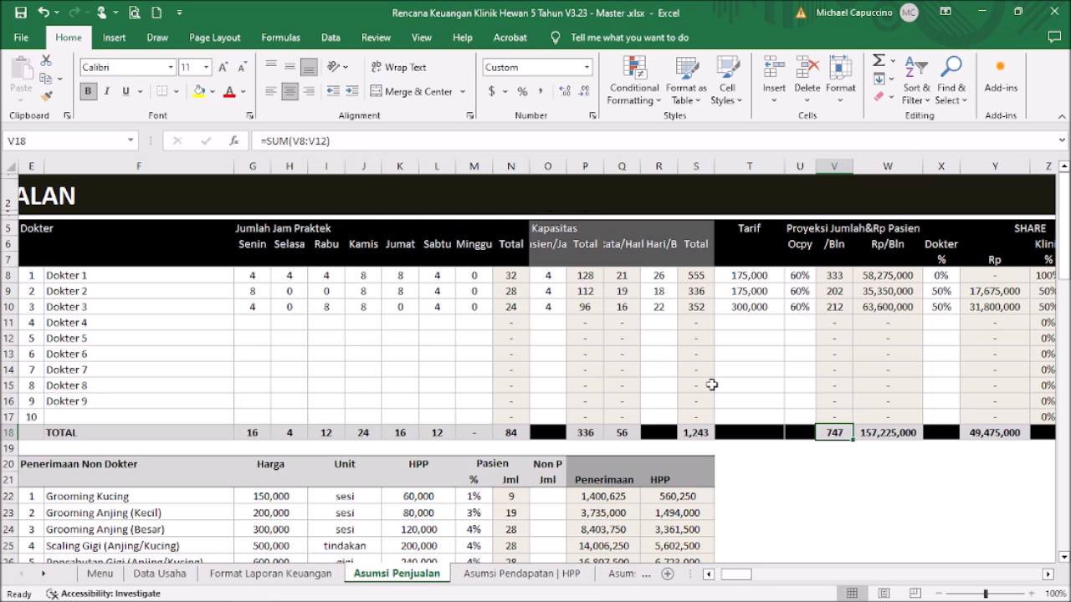
scroll(711, 383, "down", 1)
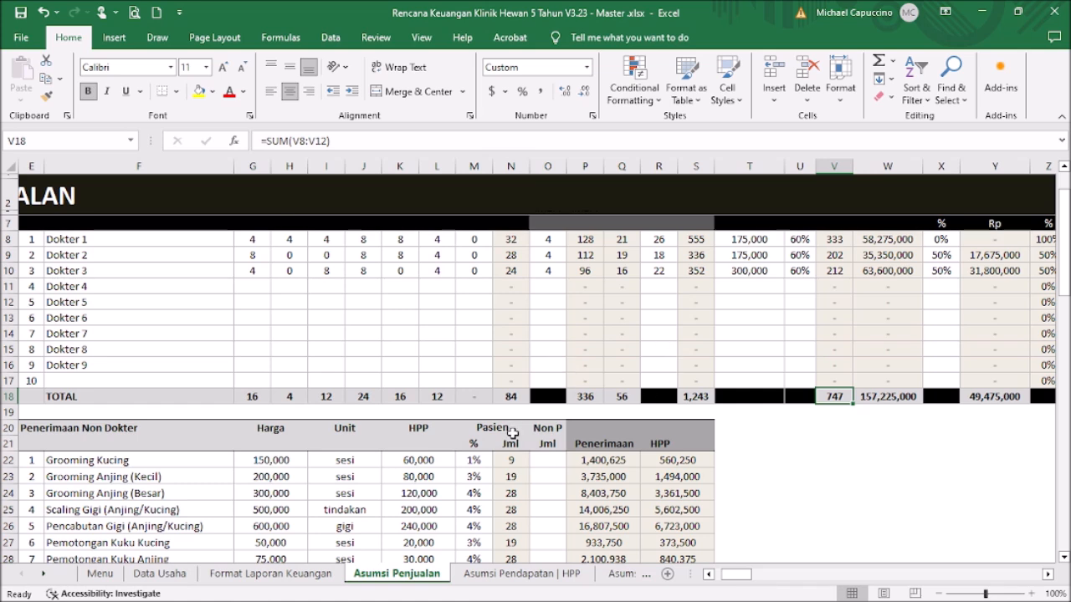
Step: Inspect the formulas behind Grooming Kucing's Pasien % and Jml without changing them
left_click(475, 460)
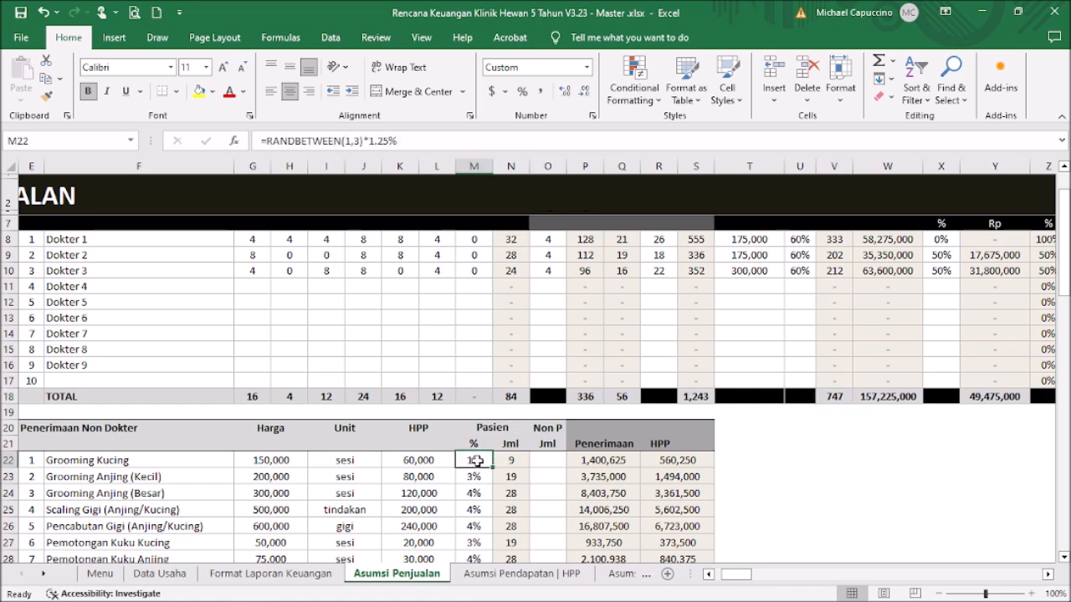
left_click(429, 135)
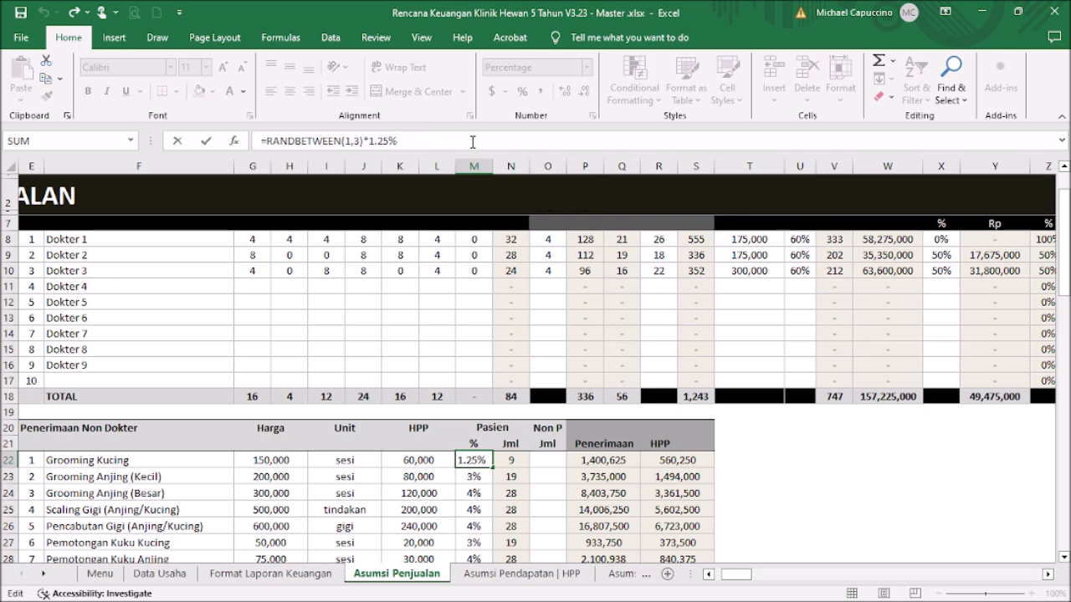
key("Escape")
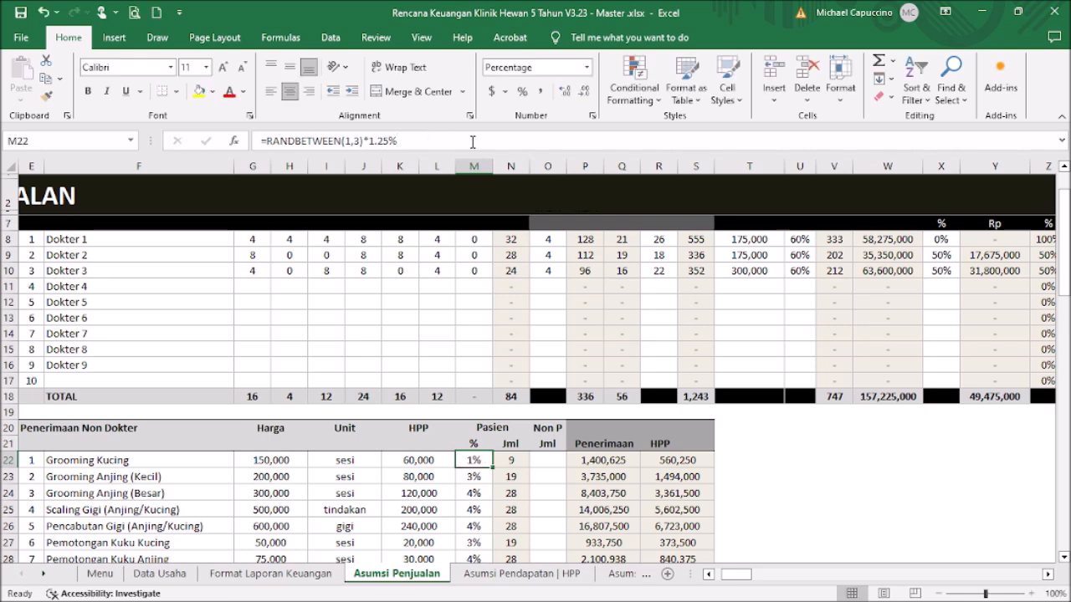
left_click(512, 458)
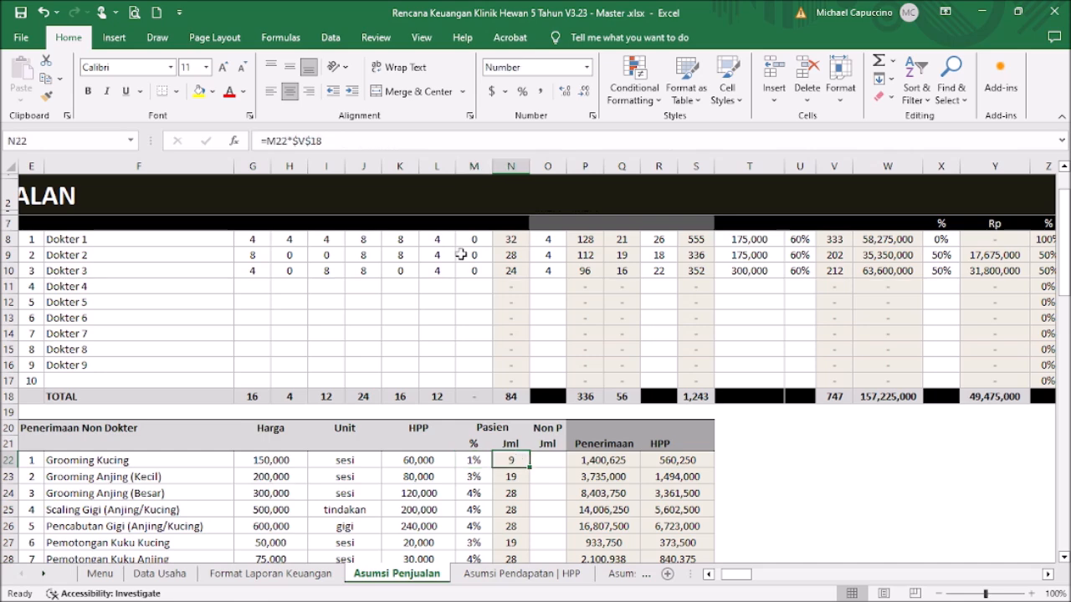
left_click(372, 141)
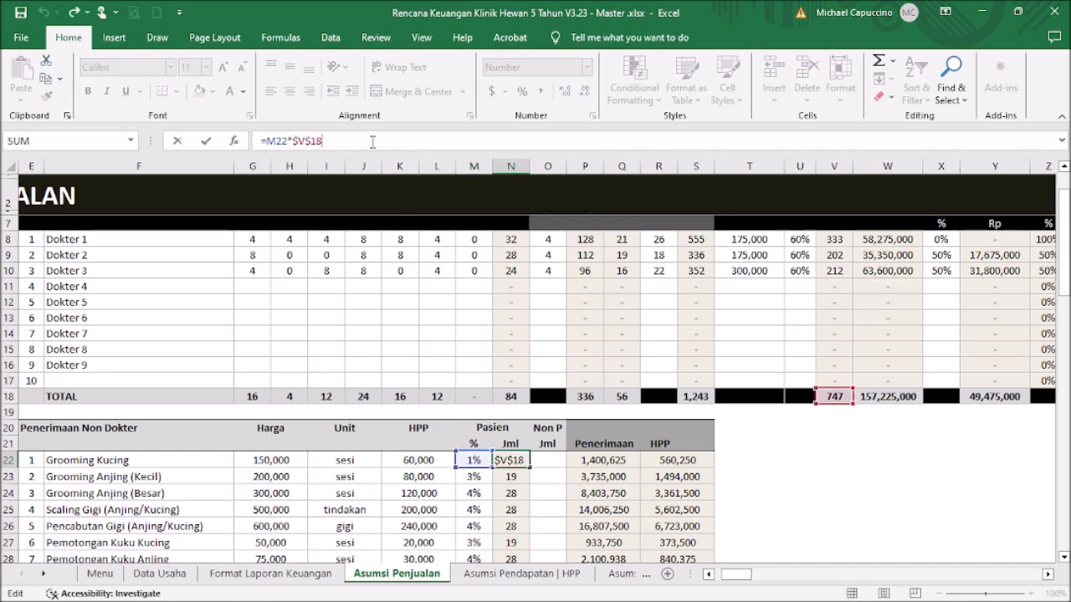
key("Escape")
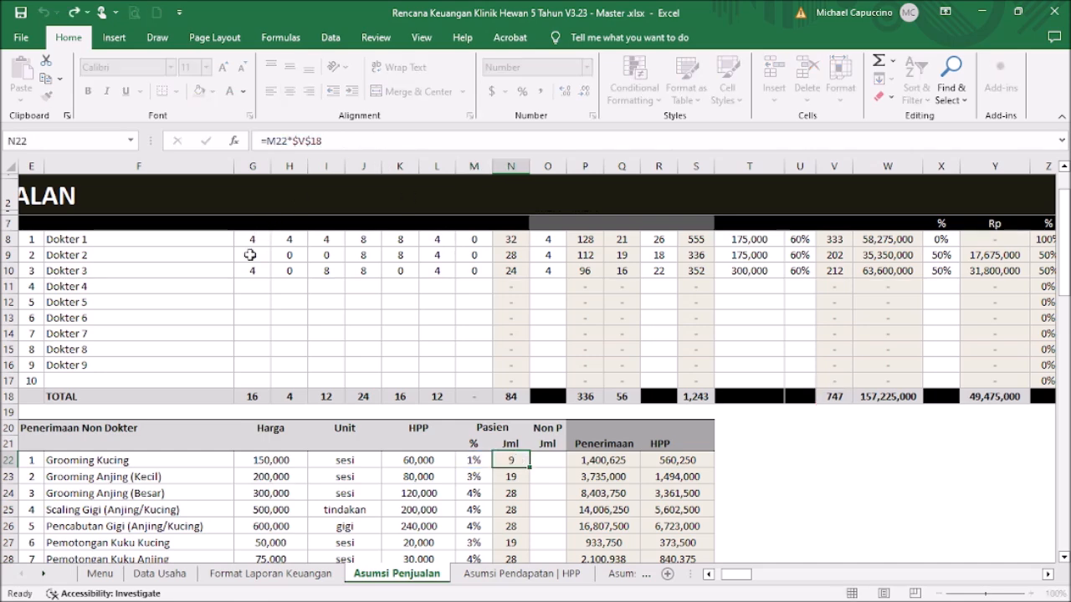
Step: Review the Pasien % assumptions down the whole list of non-doctor services
left_click(461, 463)
scroll(497, 446, "down", 2)
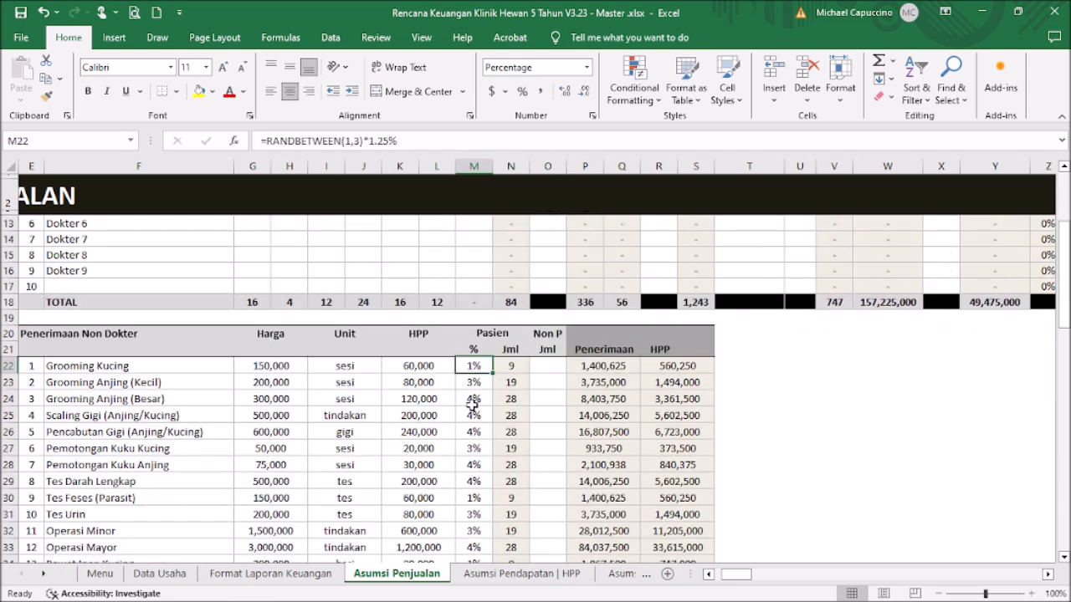
left_click(470, 381)
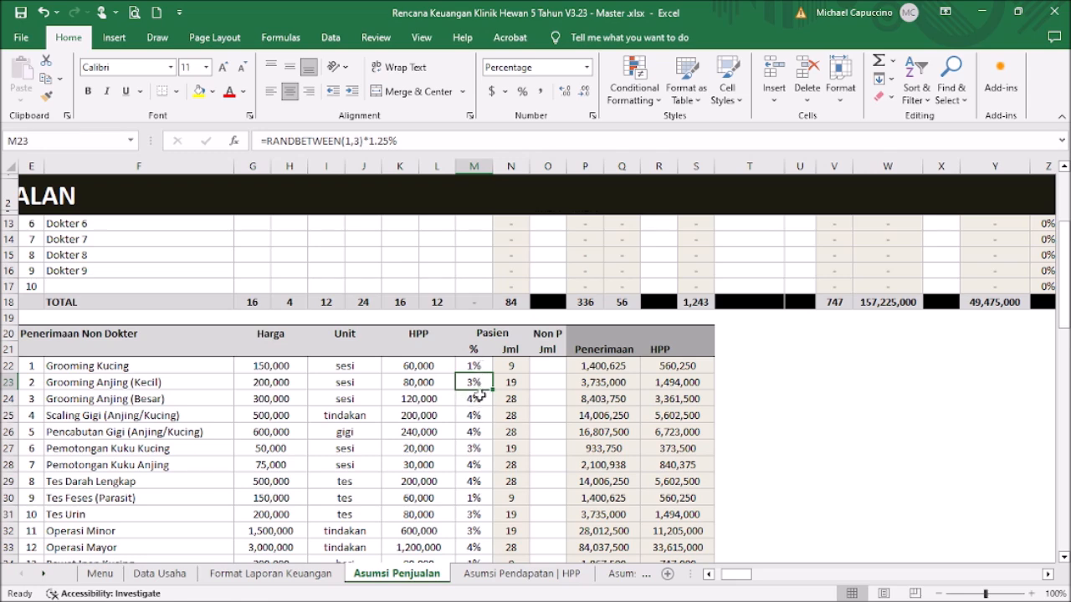
scroll(484, 413, "down", 2)
scroll(509, 360, "up", 3)
scroll(512, 376, "down", 1)
scroll(512, 376, "down", 4)
scroll(510, 360, "up", 6)
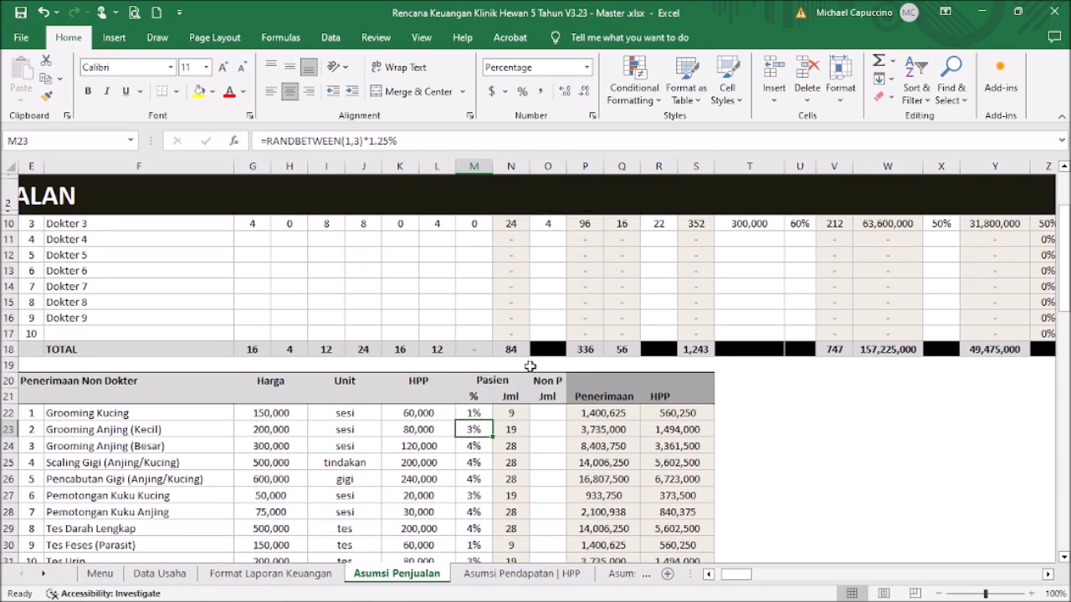
scroll(799, 362, "up", 1)
scroll(495, 344, "down", 17)
scroll(495, 345, "up", 13)
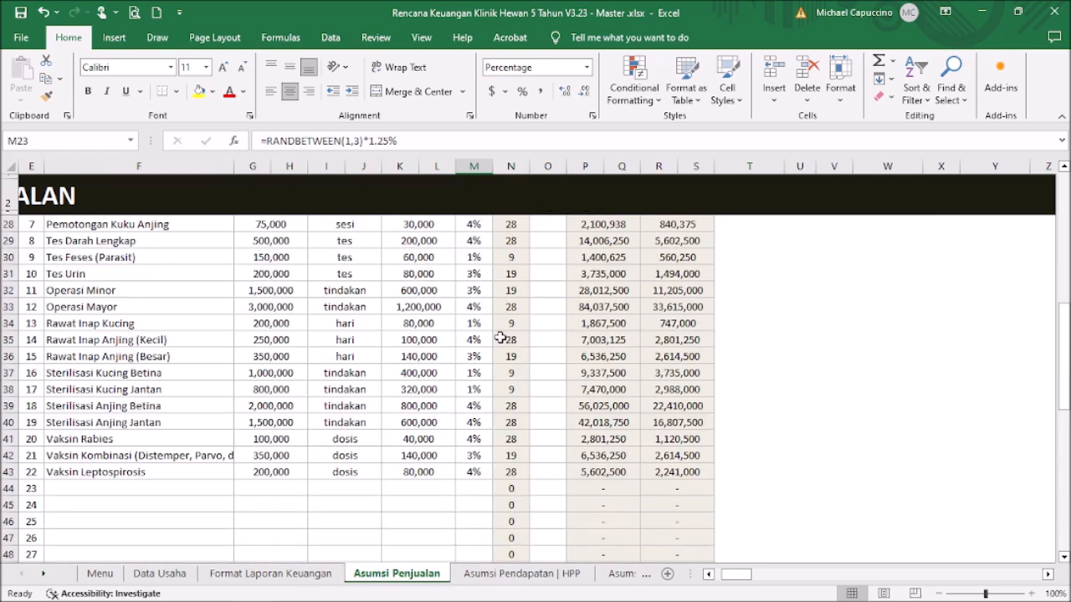
Step: Check the Pasien % and Jml formulas for Scaling Gigi (Anjing/Kucing) against the rest of the table
left_click(474, 368)
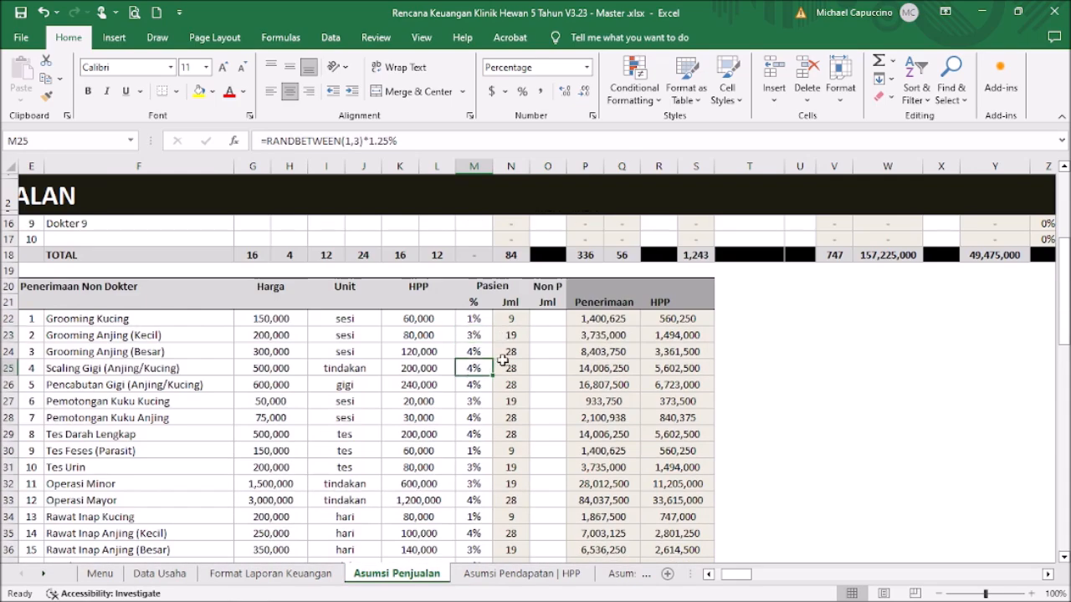
left_click(505, 368)
scroll(516, 366, "down", 3)
scroll(516, 366, "up", 5)
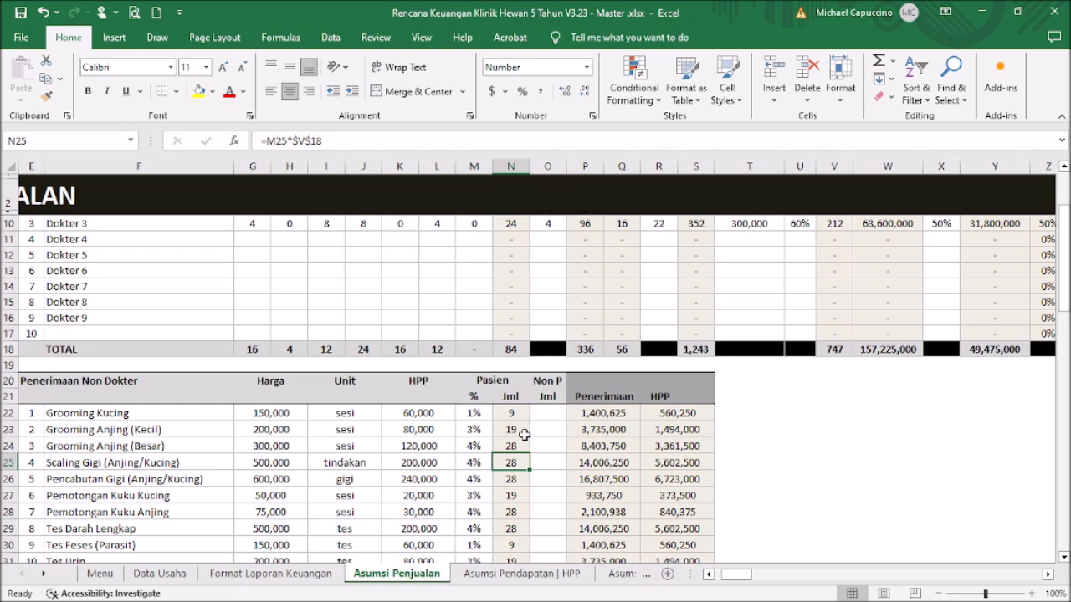
Step: Set the Non P Jml for Grooming Kucing to 10
left_click(549, 415)
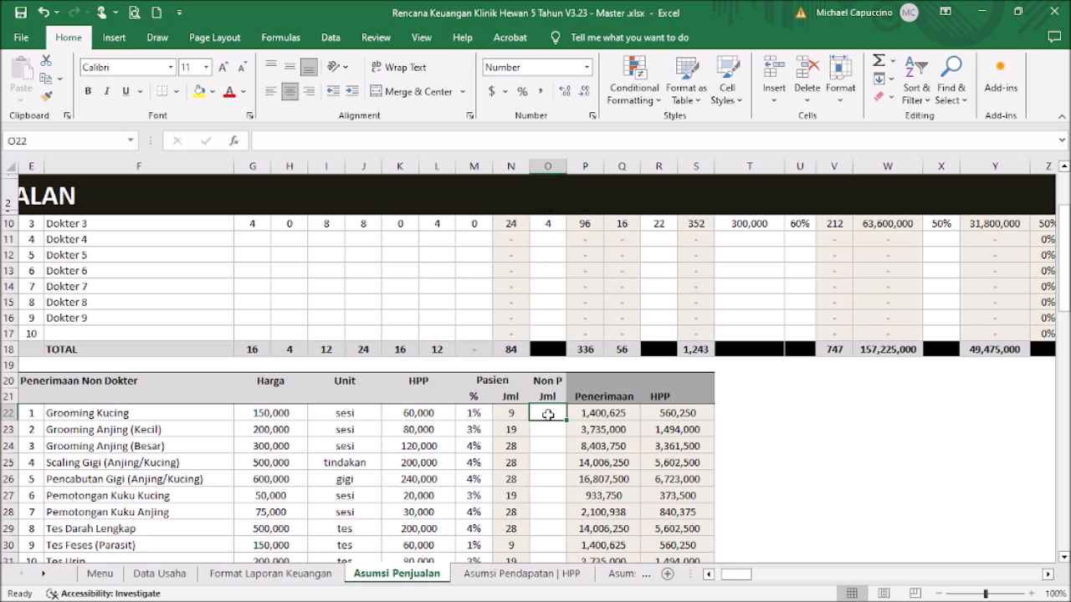
type("10")
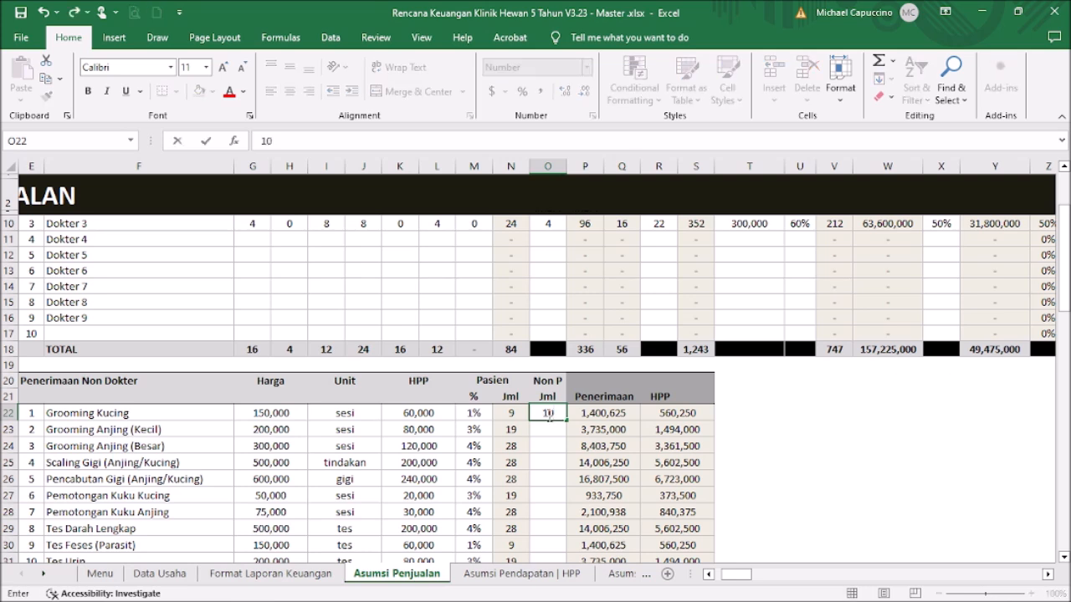
key("Return")
left_click(548, 415)
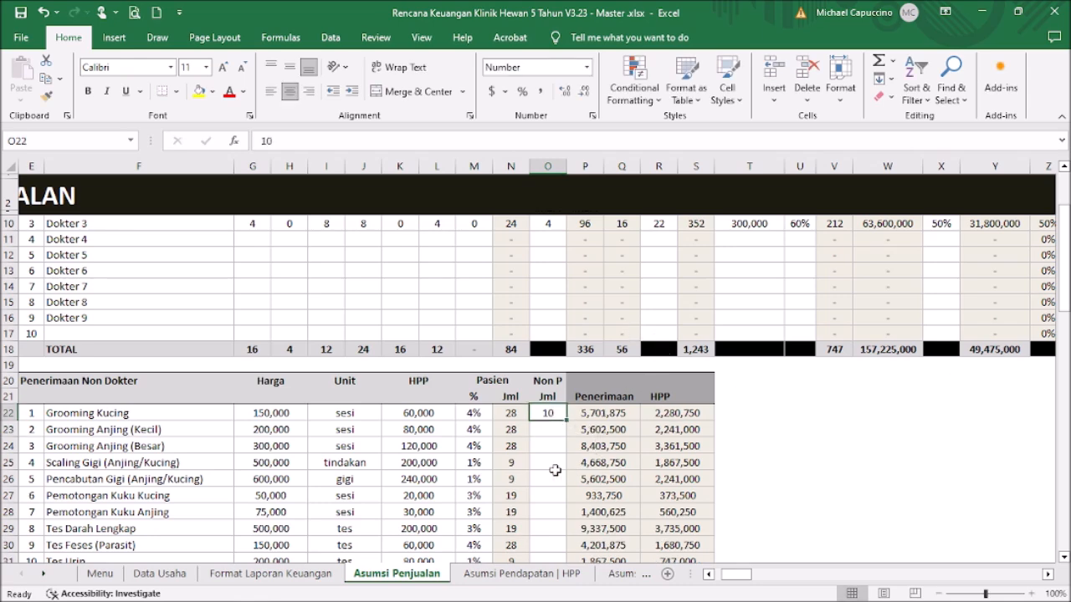
Step: Inspect the formula behind Grooming Kucing's Penerimaan and review the Penerimaan and HPP columns below it
double_click(593, 413)
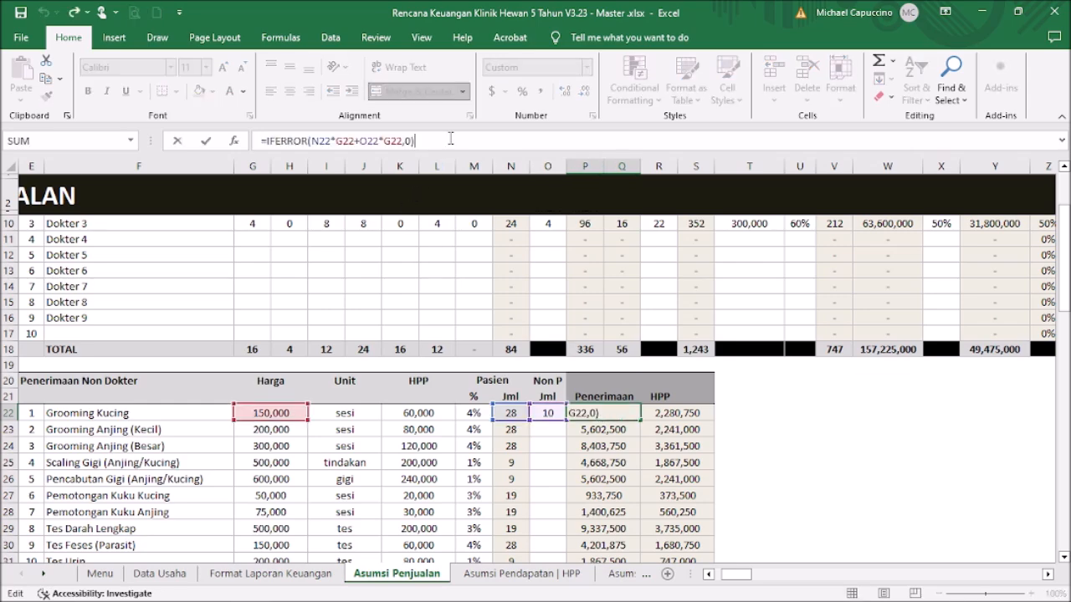
key("Escape")
scroll(617, 452, "down", 7)
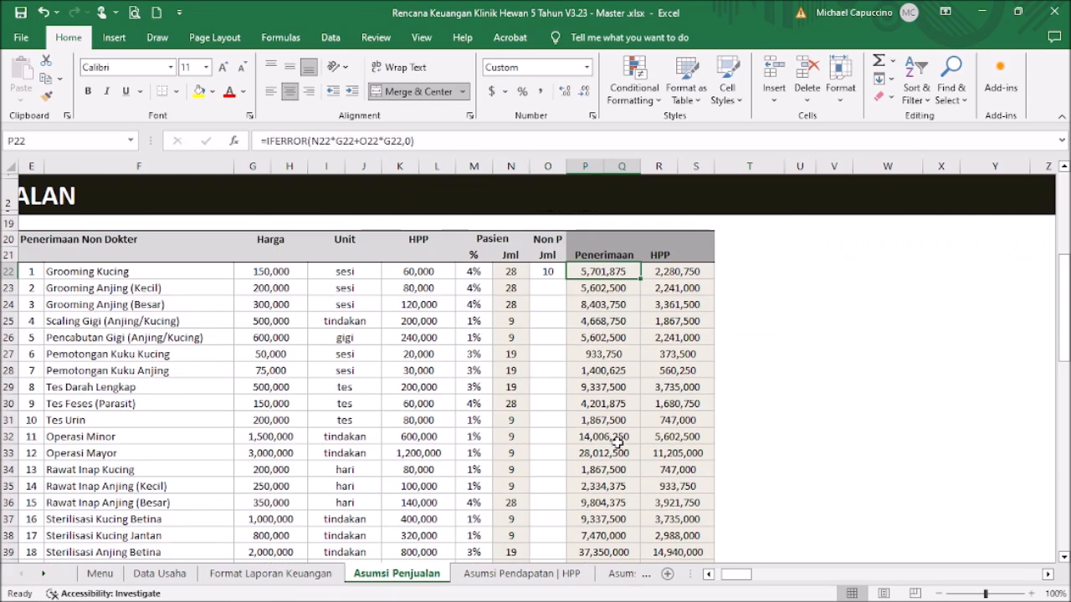
Step: Inspect the formula behind Grooming Kucing's HPP amount and review the HPP column for the other non-doctor services
scroll(419, 438, "up", 7)
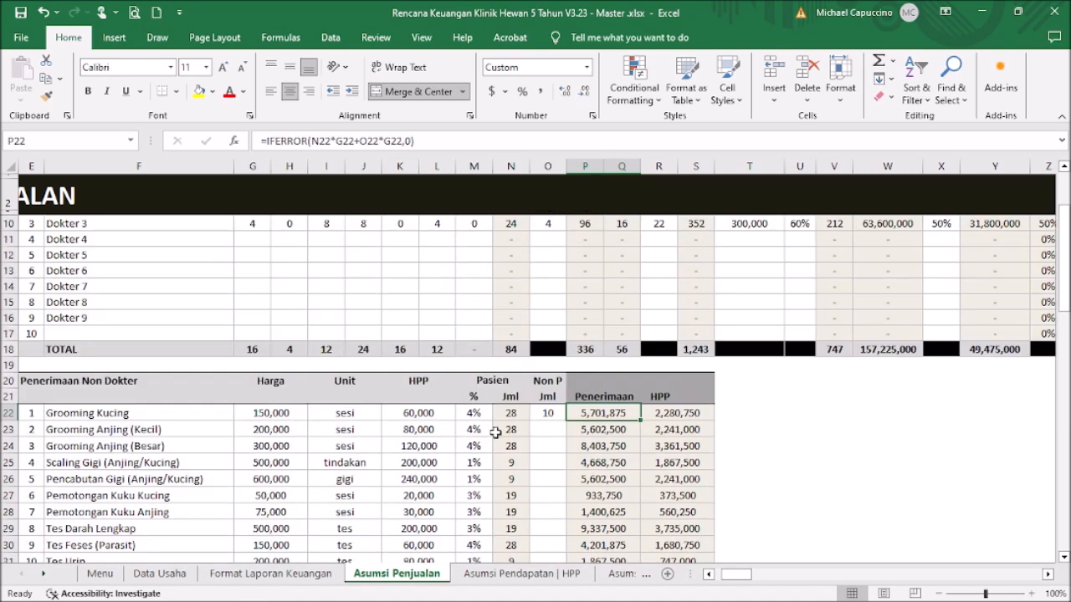
left_click(657, 414)
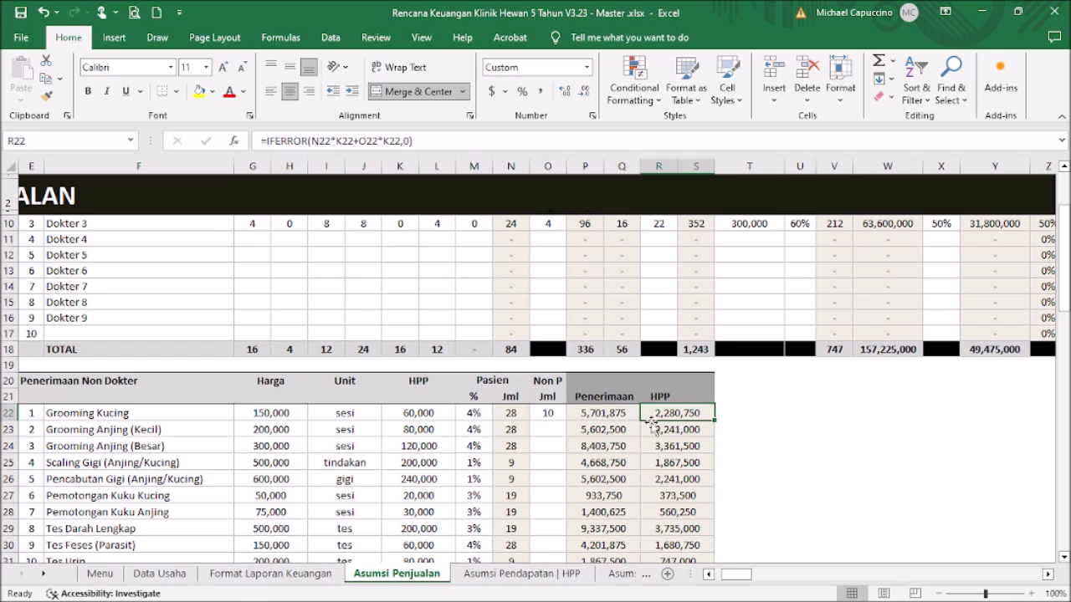
left_click(419, 140)
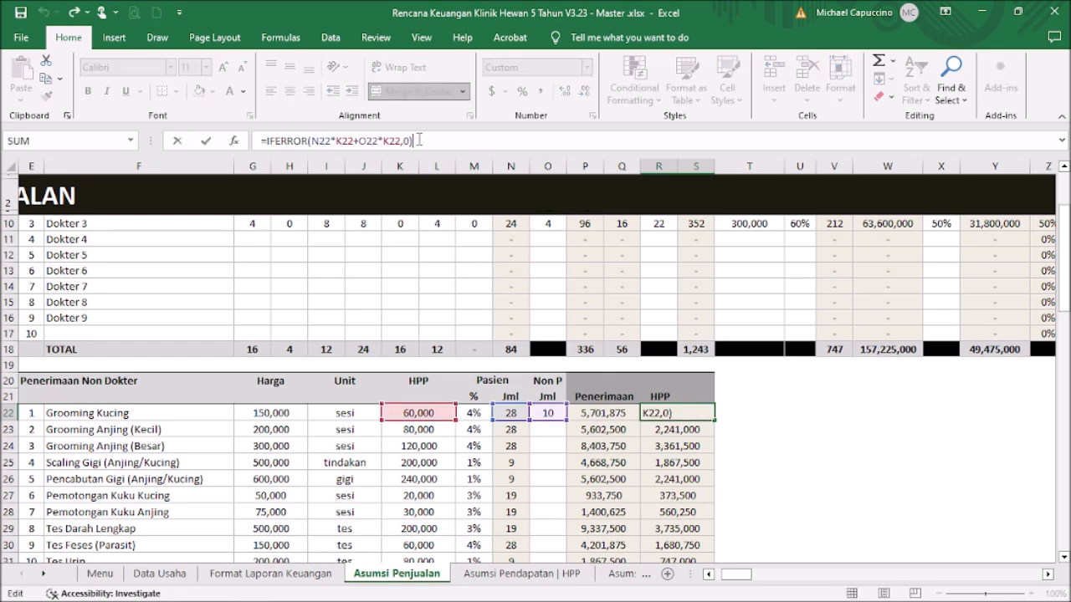
key("ctrl+Return")
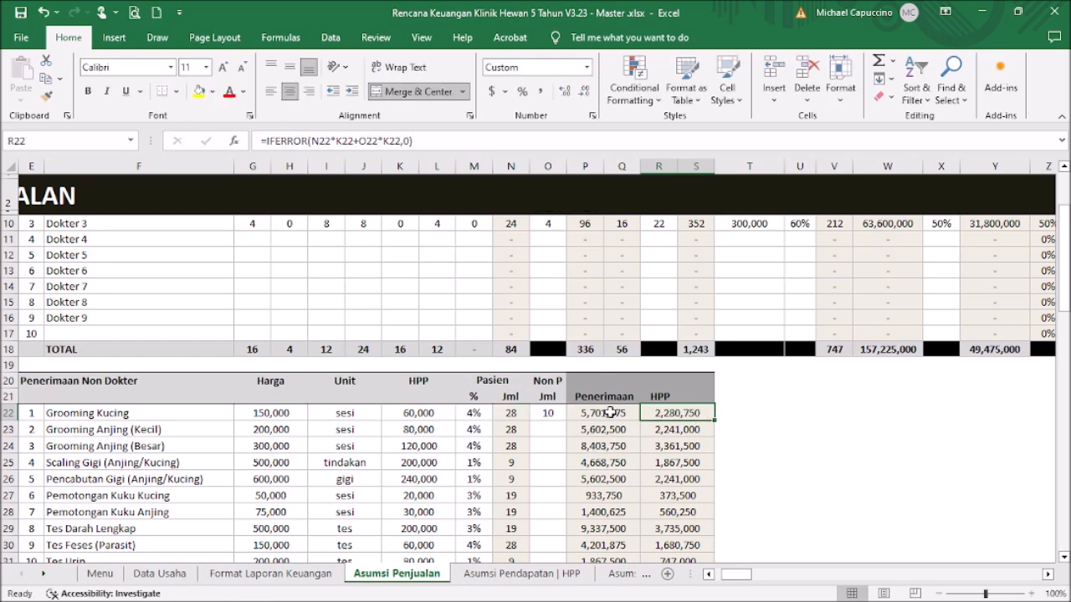
scroll(669, 456, "down", 9)
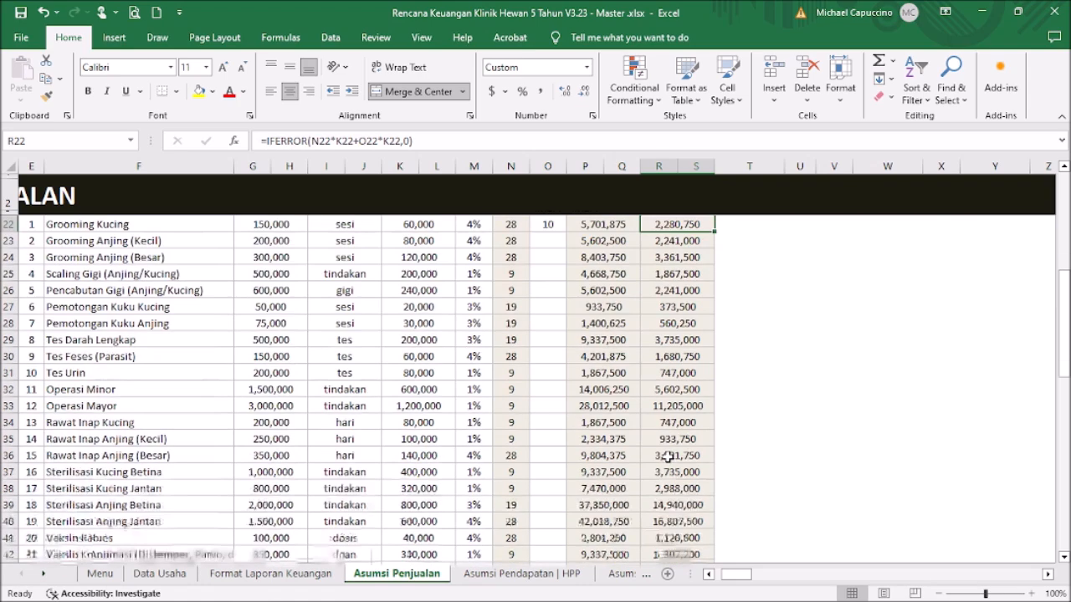
scroll(669, 456, "up", 10)
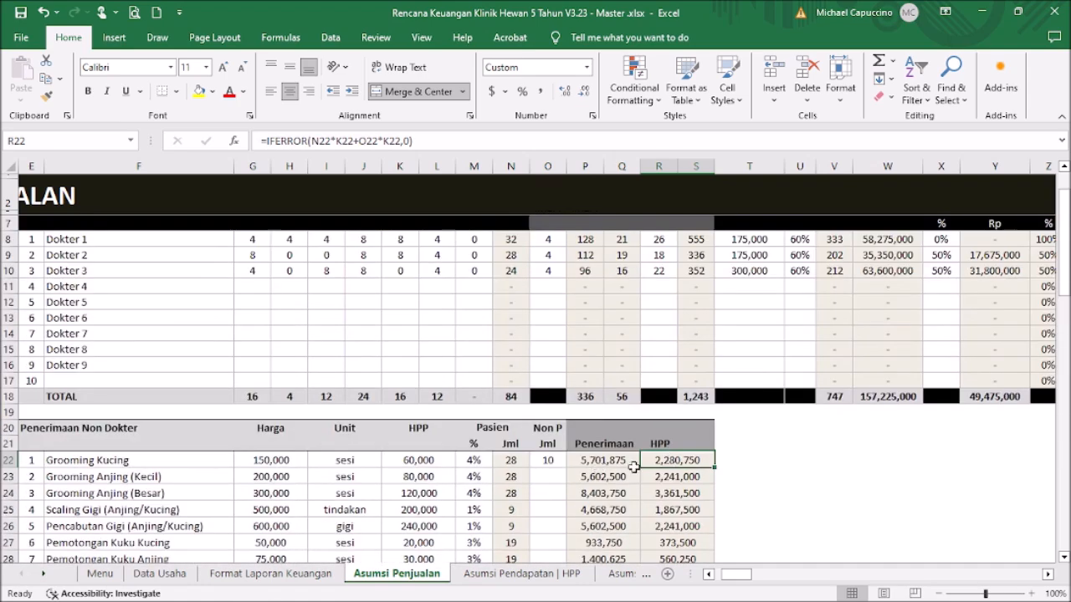
Step: Show the Kategori Pendapatan choices for Dokter 1 and leave the selection as it is
left_click_drag(731, 577, 709, 582)
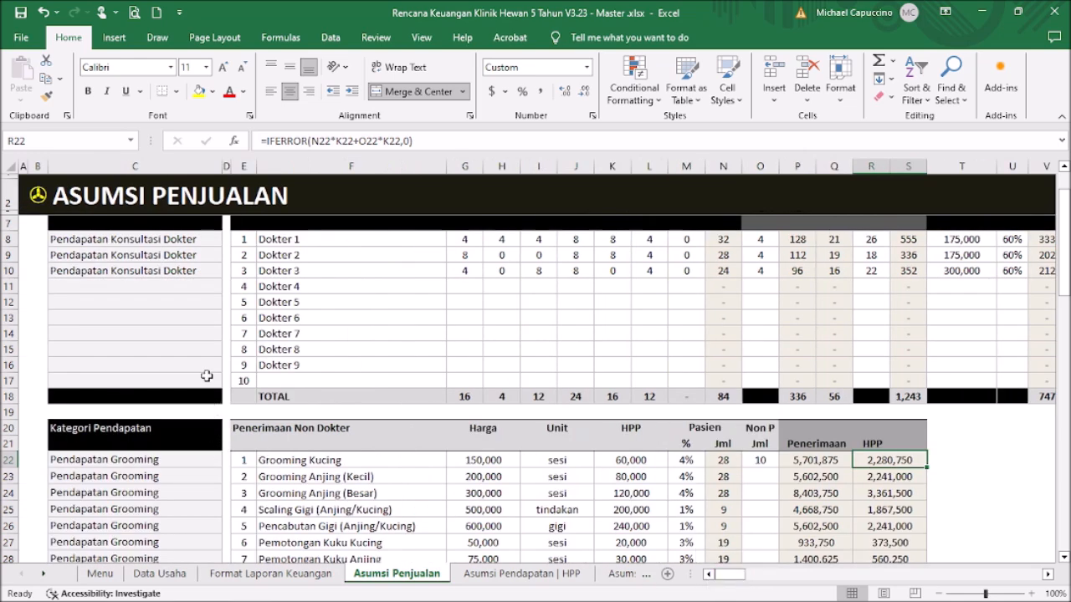
scroll(206, 371, "up", 1)
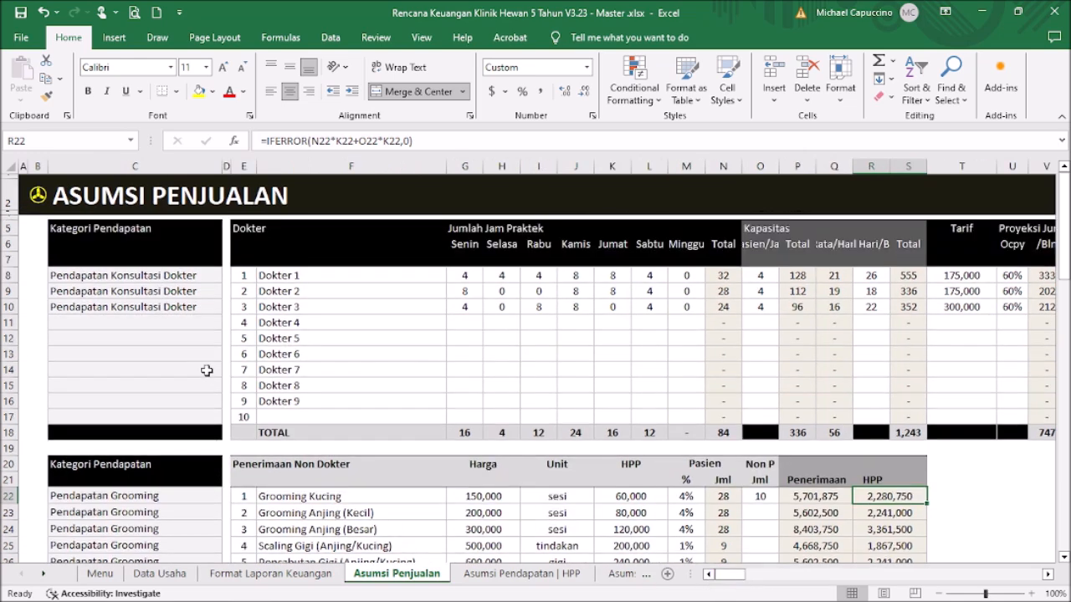
left_click(192, 281)
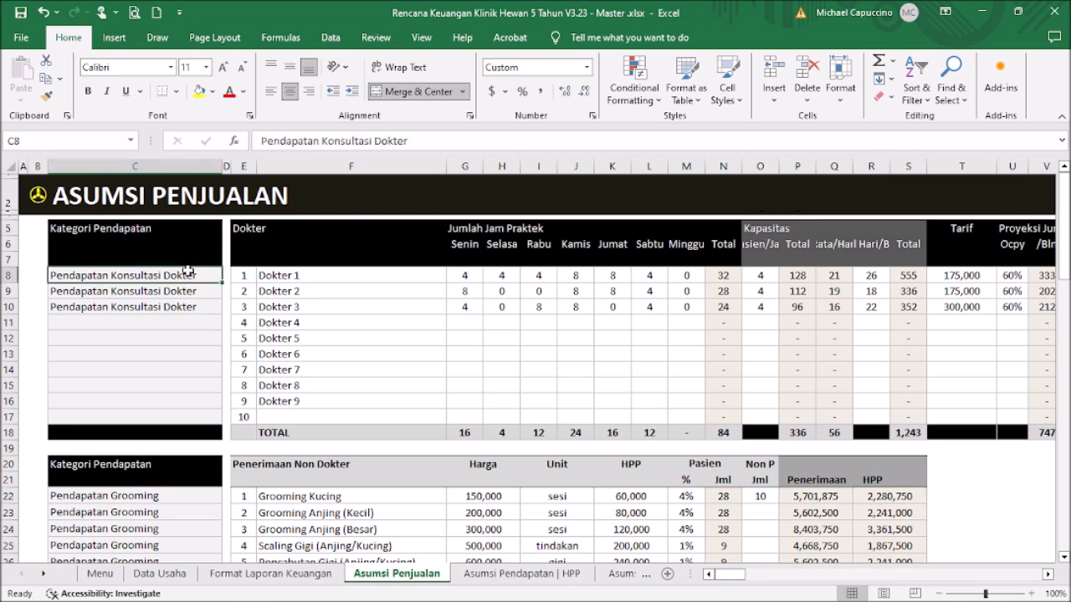
left_click(228, 276)
key("Escape")
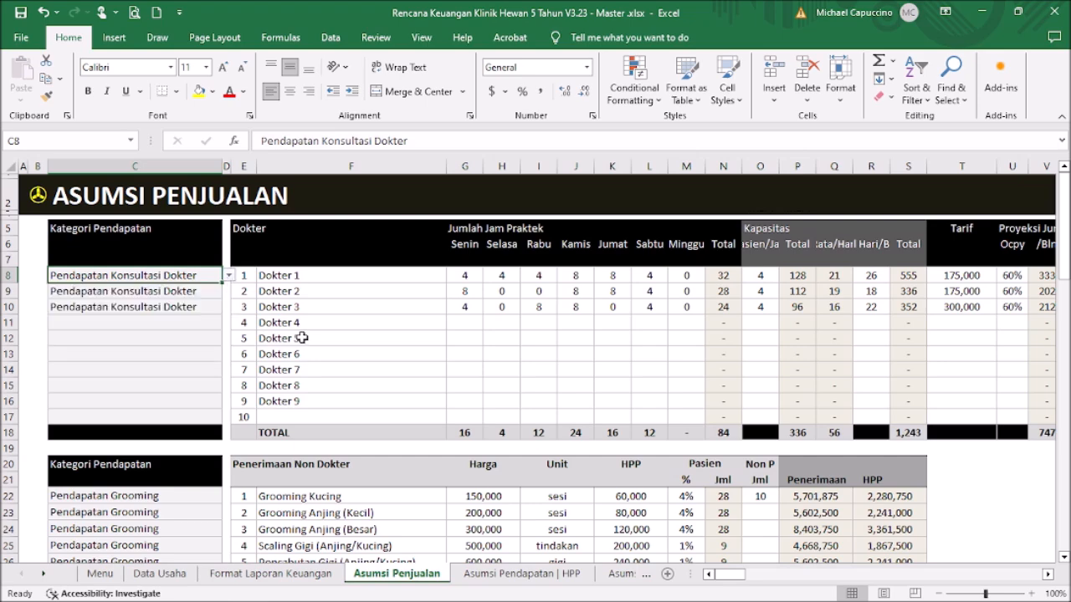
Step: View the Kategori Pendapatan choices for Grooming Kucing and check the category assigned to Tes Darah Lengkap
scroll(302, 334, "down", 2)
left_click(204, 405)
scroll(214, 404, "down", 3)
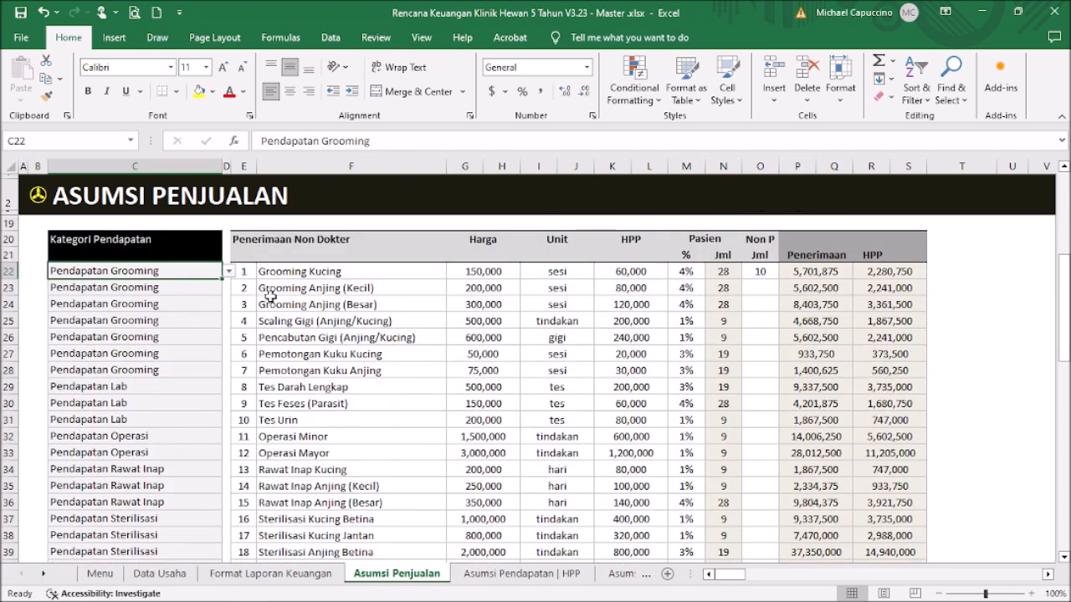
left_click(228, 272)
key("Escape")
left_click(162, 387)
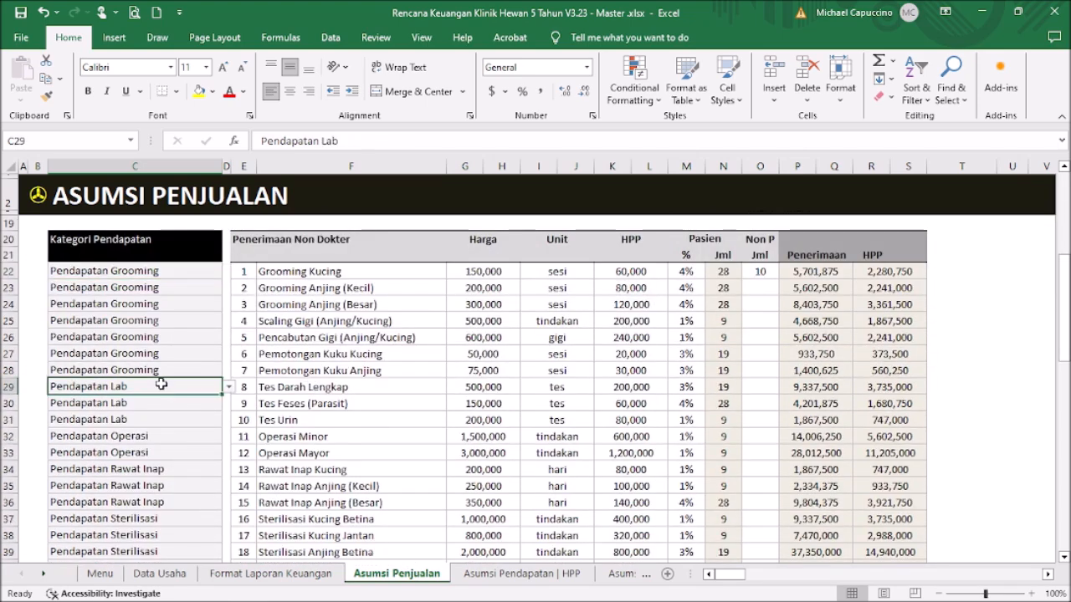
scroll(223, 383, "down", 3)
scroll(192, 383, "up", 8)
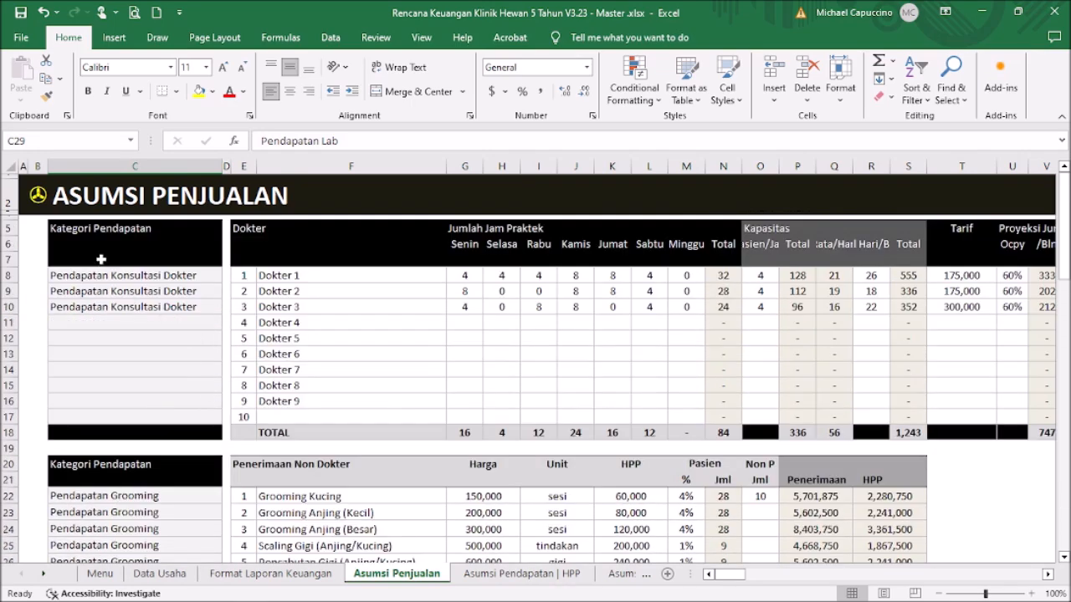
Step: Go to the Format Laporan Keuangan sheet and examine the income categories listed under PENDAPATAN
left_click(40, 198)
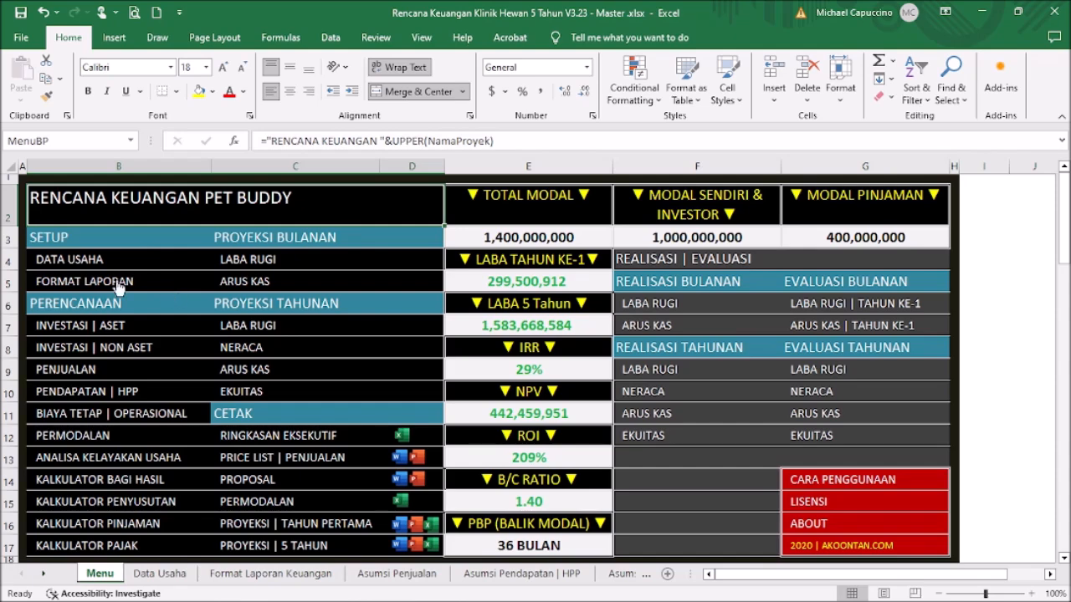
left_click(118, 287)
scroll(242, 358, "down", 7)
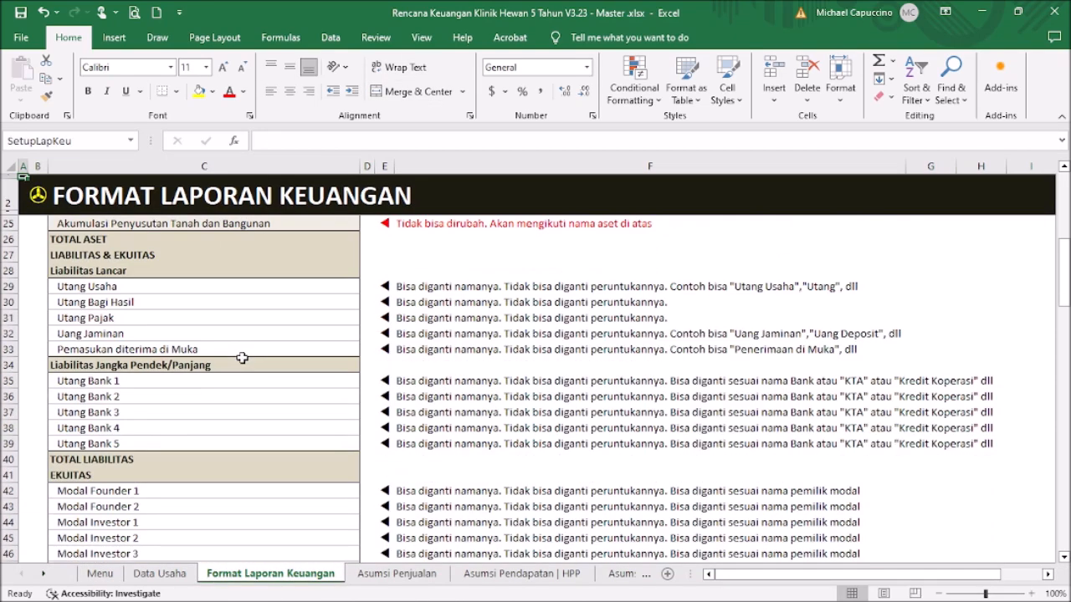
scroll(242, 358, "down", 10)
scroll(242, 358, "up", 3)
left_click_drag(163, 337, 153, 471)
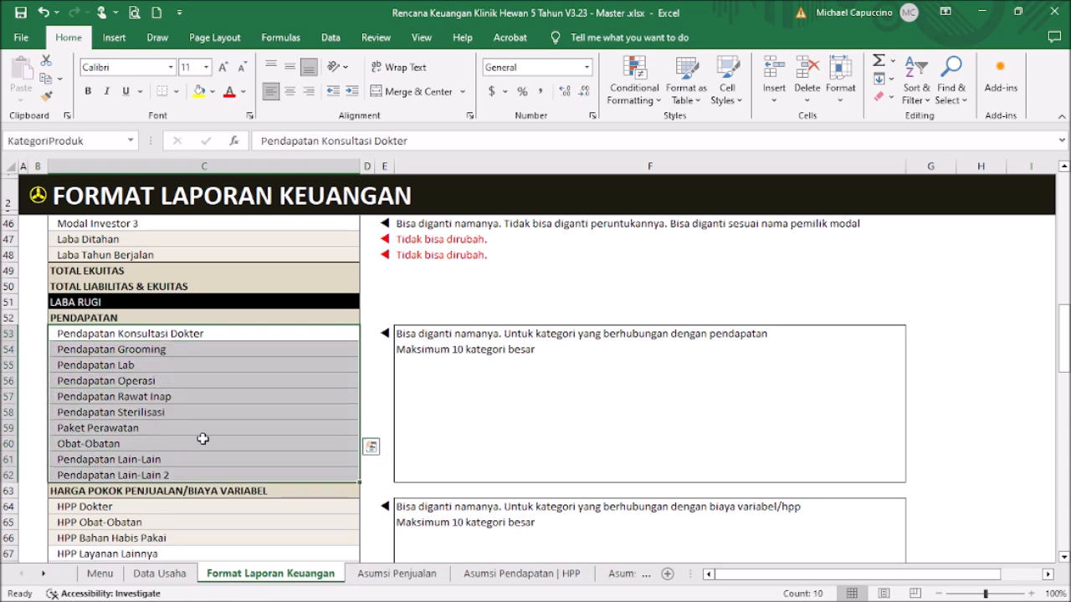
scroll(200, 431, "down", 3)
scroll(199, 427, "up", 4)
left_click(199, 416)
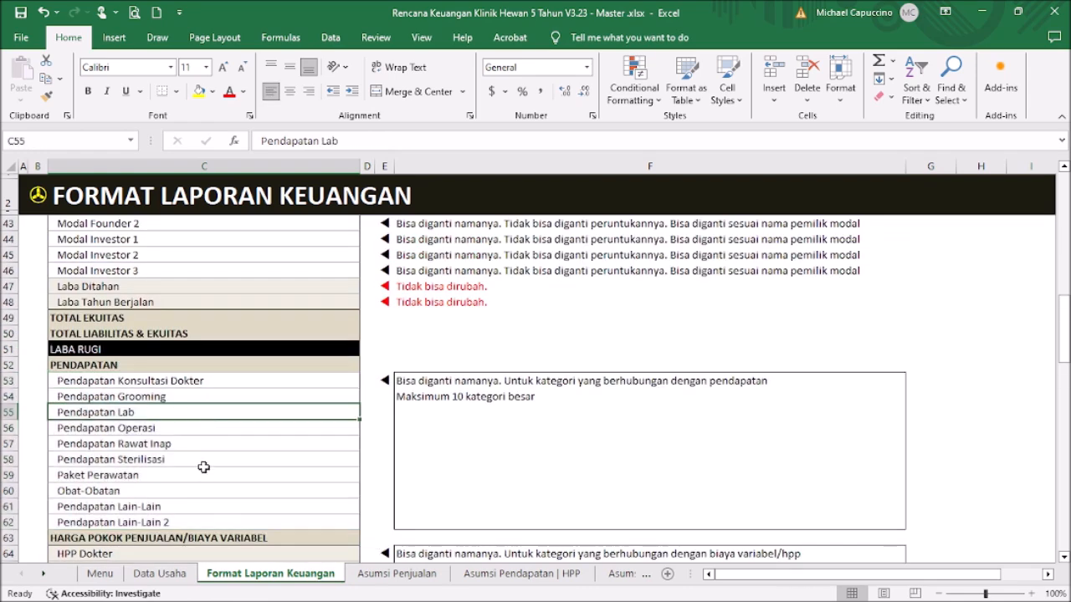
Step: Return to the Asumsi Penjualan sheet and review the Kategori Pendapatan assigned to each non-doctor service
left_click(33, 198)
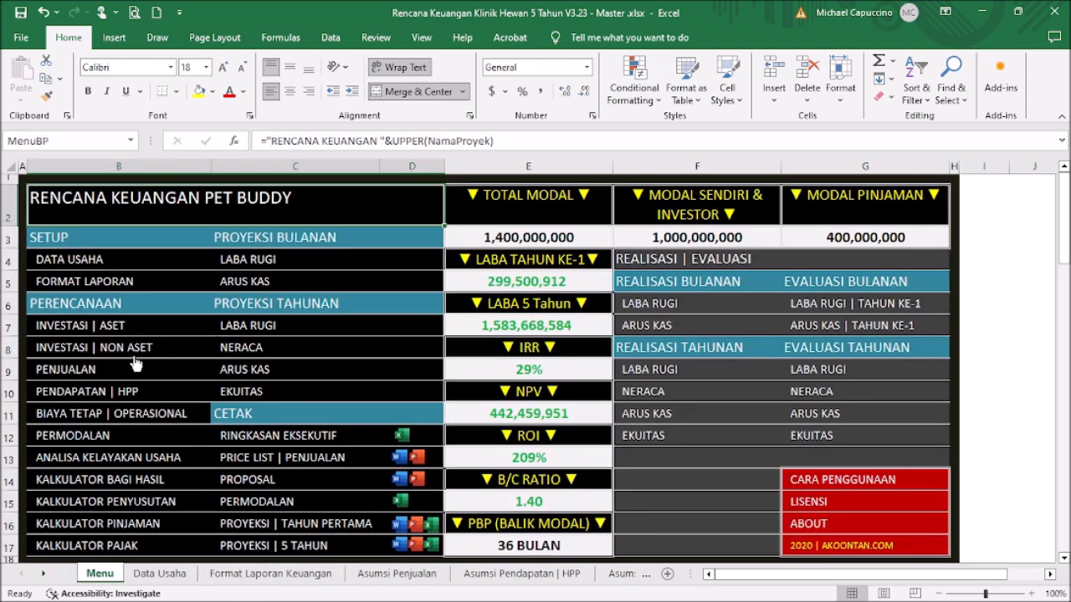
left_click(88, 369)
scroll(332, 353, "down", 2)
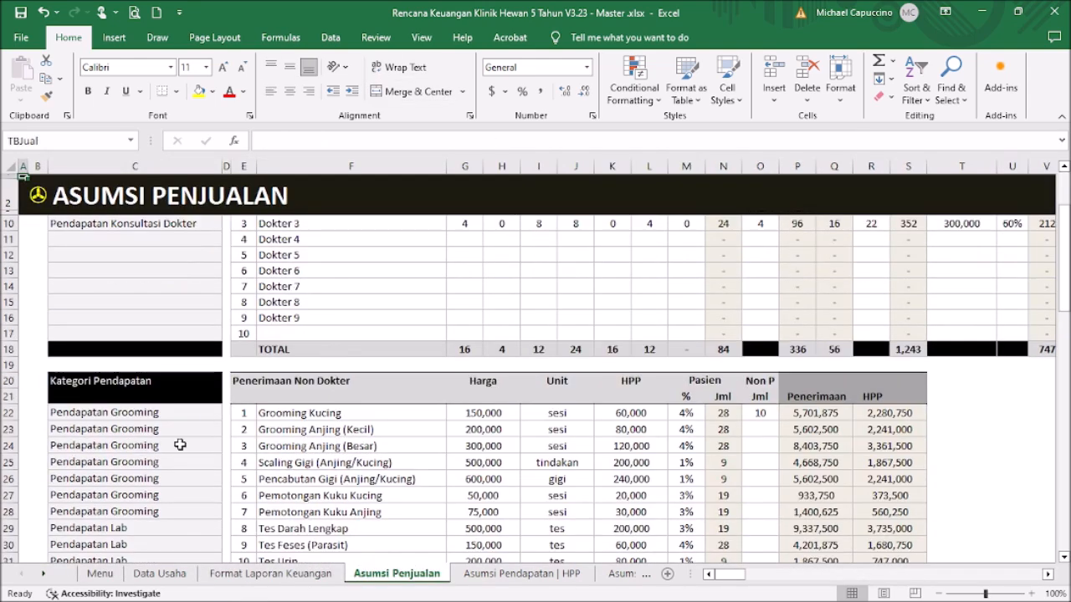
left_click(151, 446)
scroll(205, 441, "down", 6)
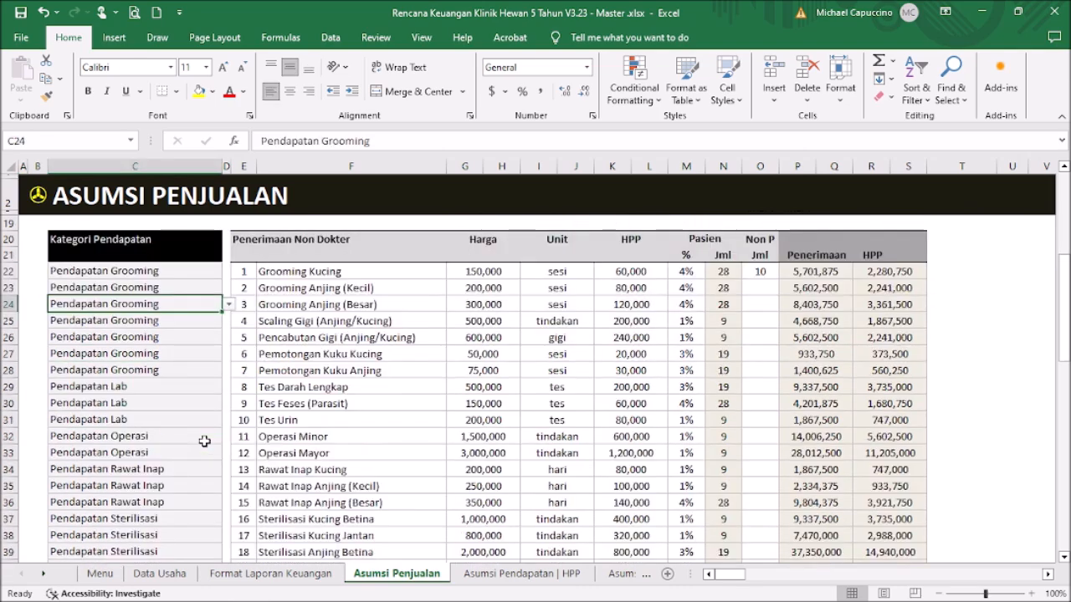
scroll(204, 437, "up", 3)
scroll(205, 436, "down", 14)
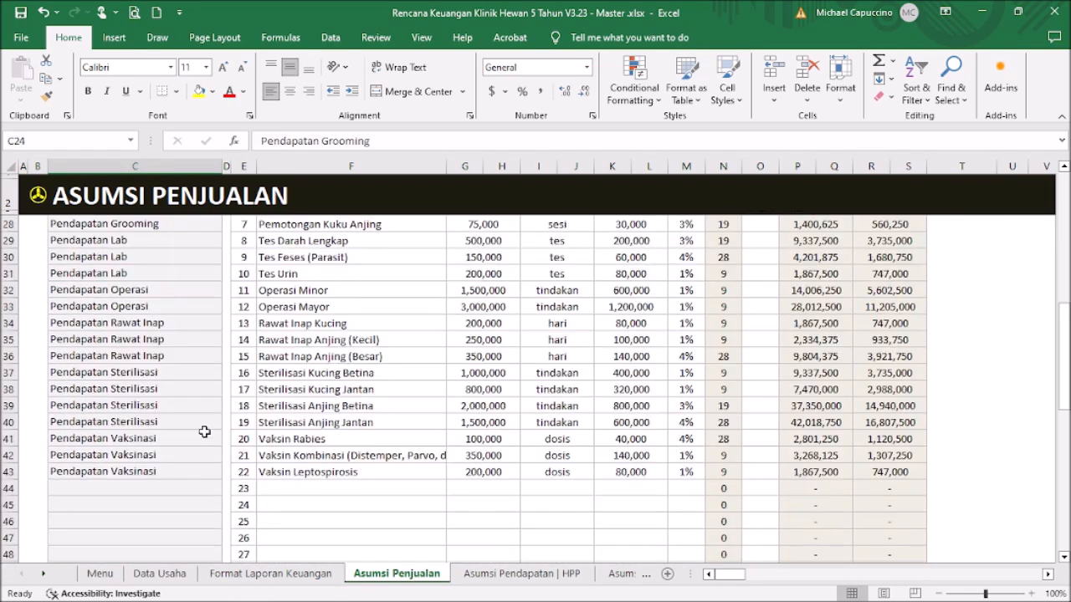
Step: Check the source of HPP Dokter's Jumlah, then look across the doctor table to the total projected Rp/Bln
scroll(363, 388, "up", 2)
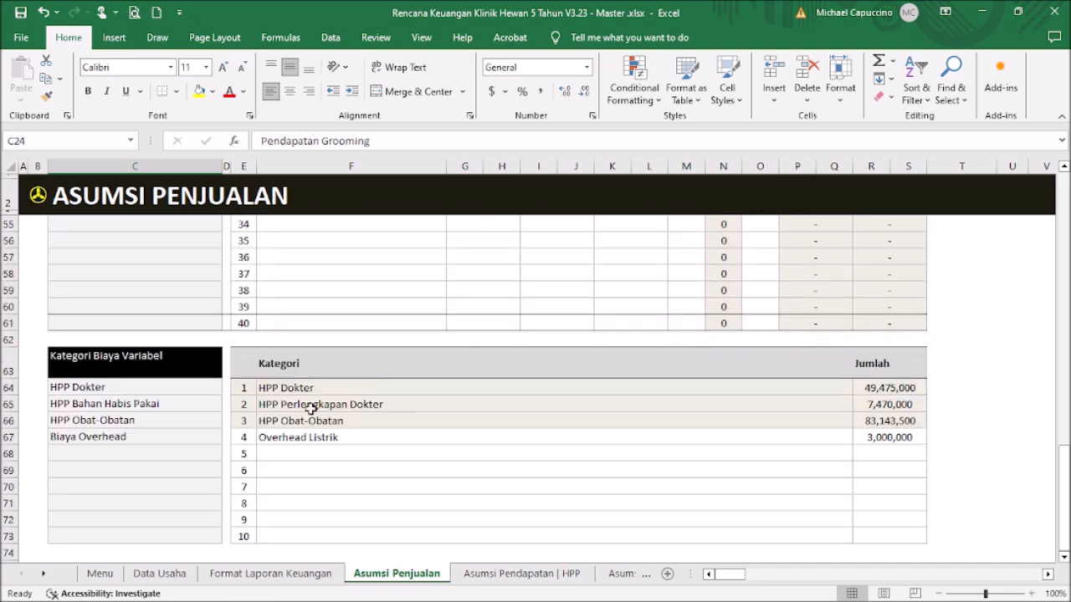
left_click(897, 388)
left_click_drag(1062, 459, 1062, 209)
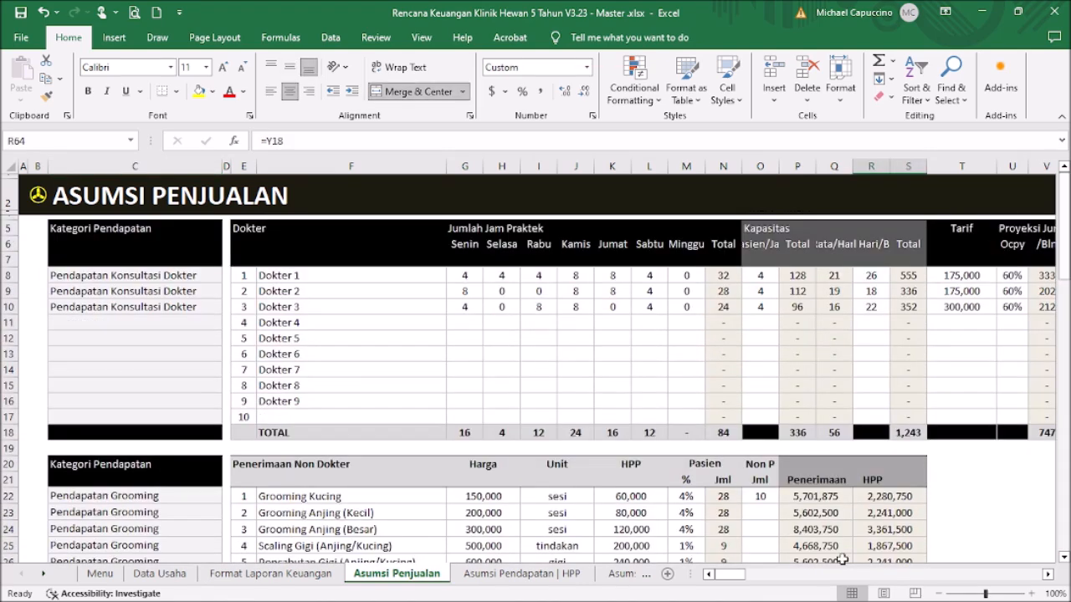
left_click(912, 352)
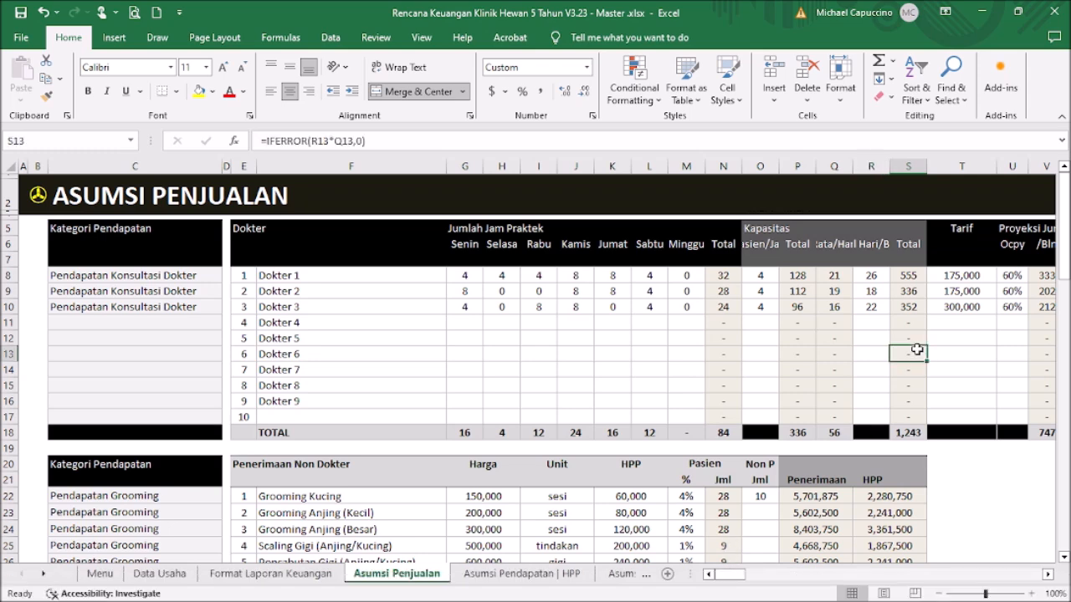
key("Right")
key("Right")
key("Right")
key("Right")
key("Right")
key("Right")
key("Right")
key("Right")
key("Right")
key("Right")
key("Right")
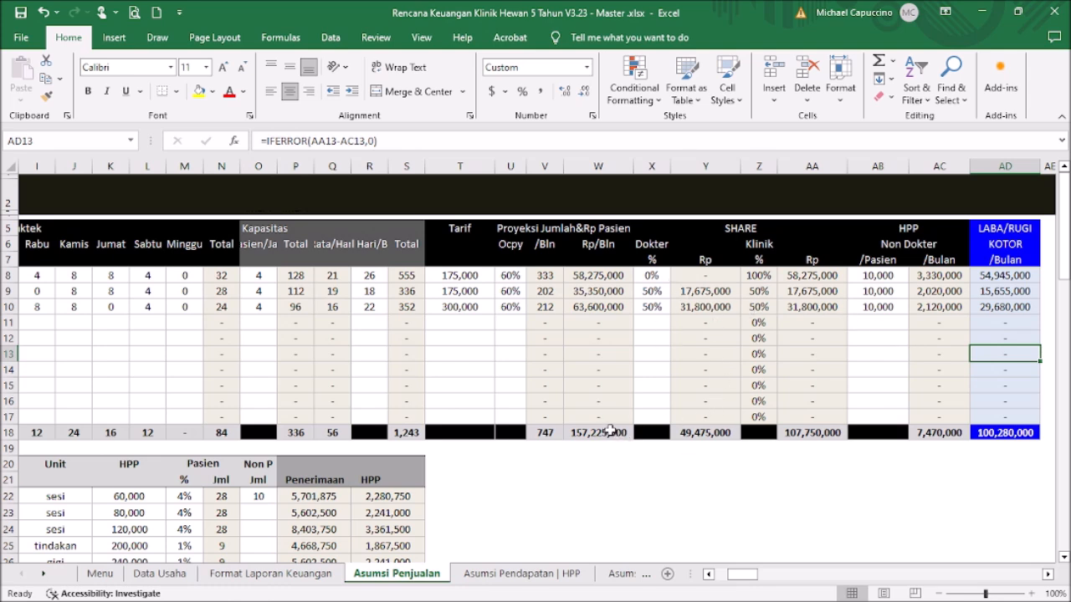
left_click(611, 431)
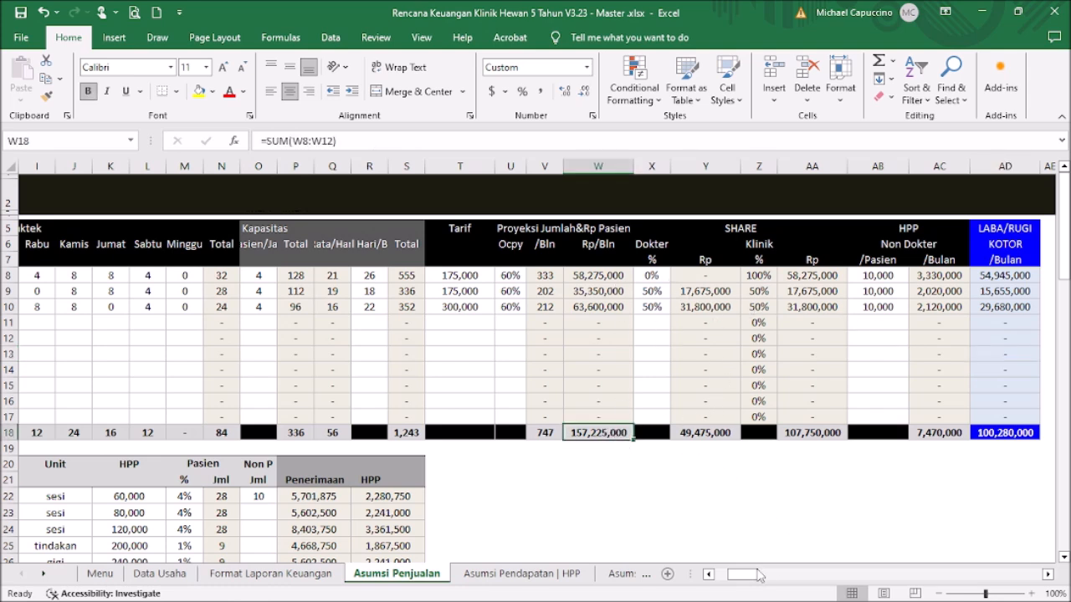
Step: Trace HPP Dokter's Jumlah in the variable cost table to the doctors' total Rp share
left_click_drag(757, 574, 743, 575)
scroll(689, 433, "down", 15)
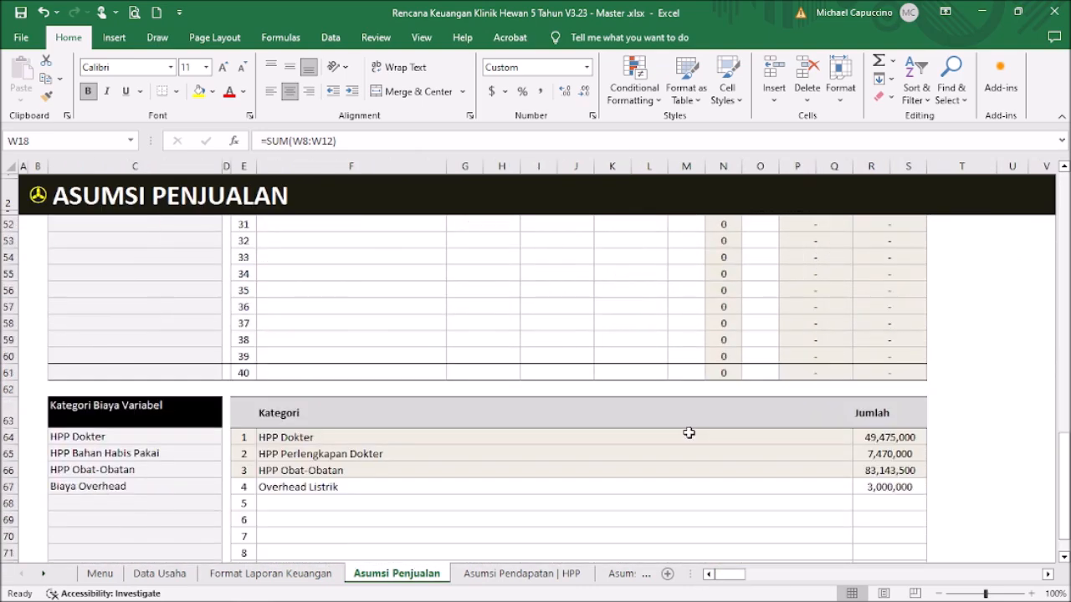
scroll(688, 433, "up", 1)
scroll(894, 380, "up", 7)
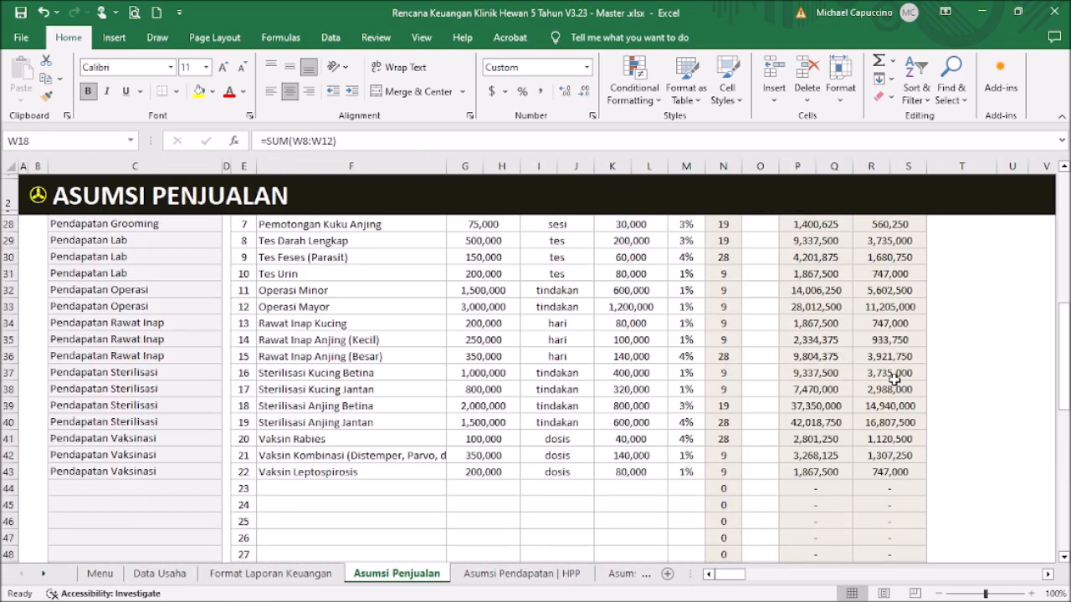
scroll(893, 380, "up", 8)
left_click_drag(726, 575, 747, 576)
left_click(530, 431)
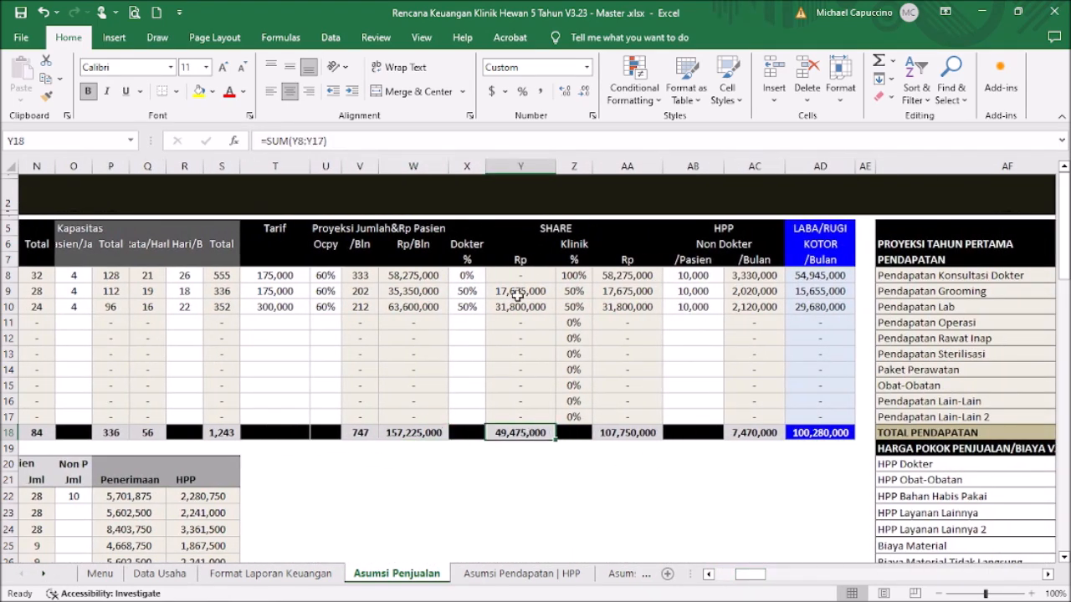
left_click_drag(751, 574, 730, 574)
scroll(663, 442, "down", 15)
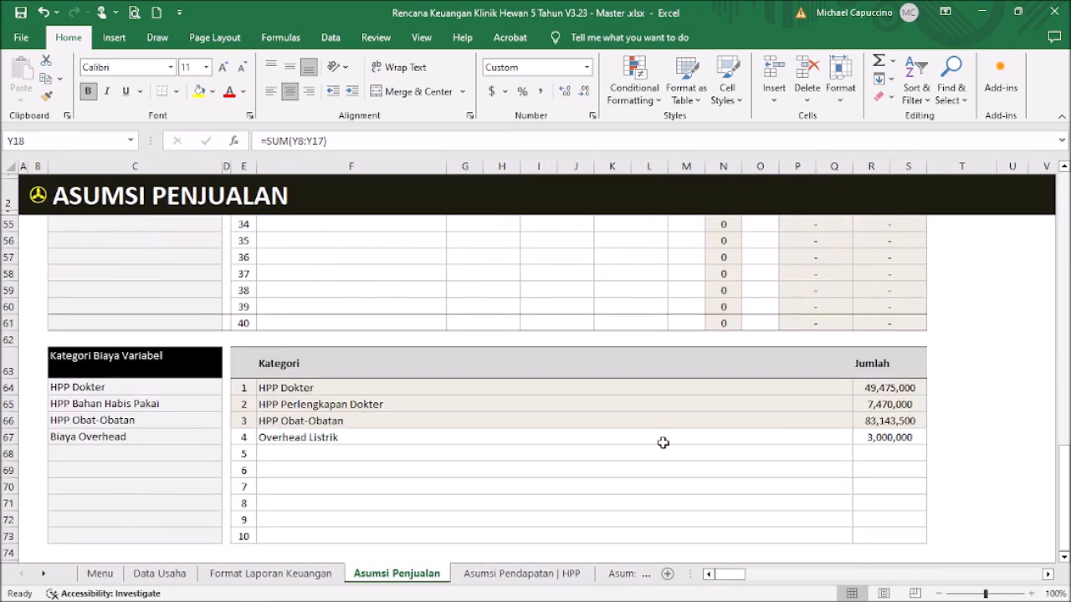
scroll(663, 442, "down", 5)
scroll(663, 442, "up", 5)
left_click(906, 387)
Step: Trace HPP Perlengkapan Dokter's Jumlah to the total of the doctor table's monthly Non Dokter HPP
left_click(901, 407)
scroll(959, 400, "up", 9)
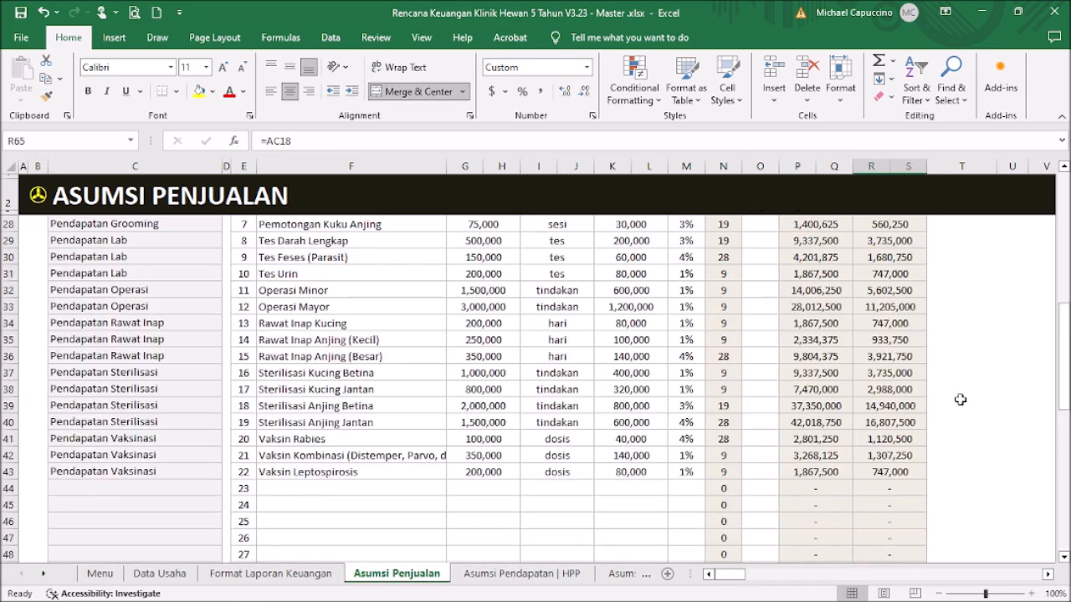
scroll(959, 400, "up", 8)
left_click_drag(728, 576, 769, 575)
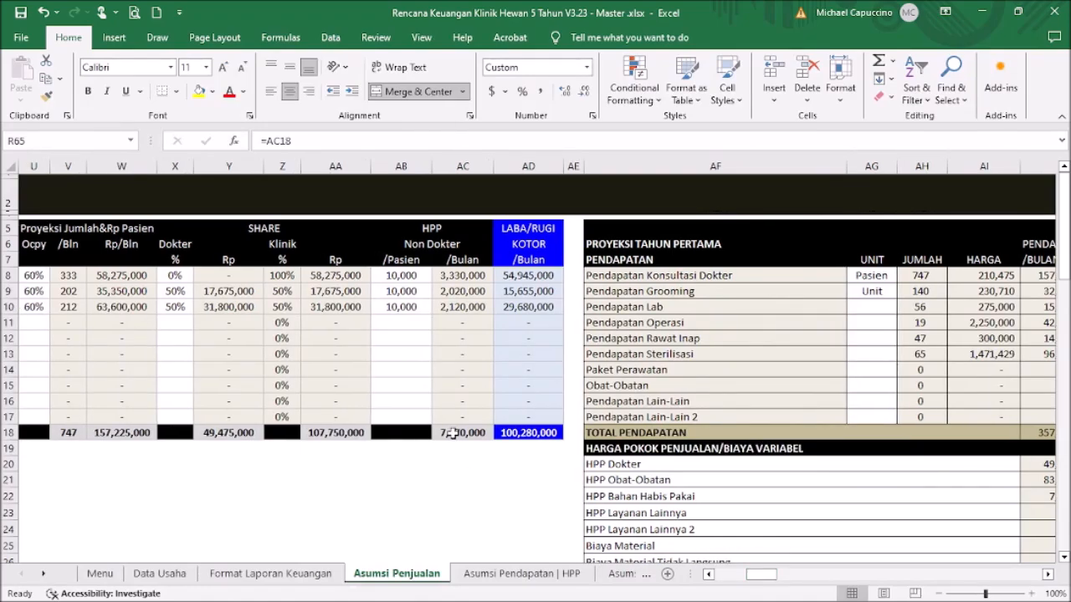
left_click(452, 433)
left_click_drag(761, 574, 727, 575)
scroll(663, 496, "down", 10)
scroll(662, 496, "down", 9)
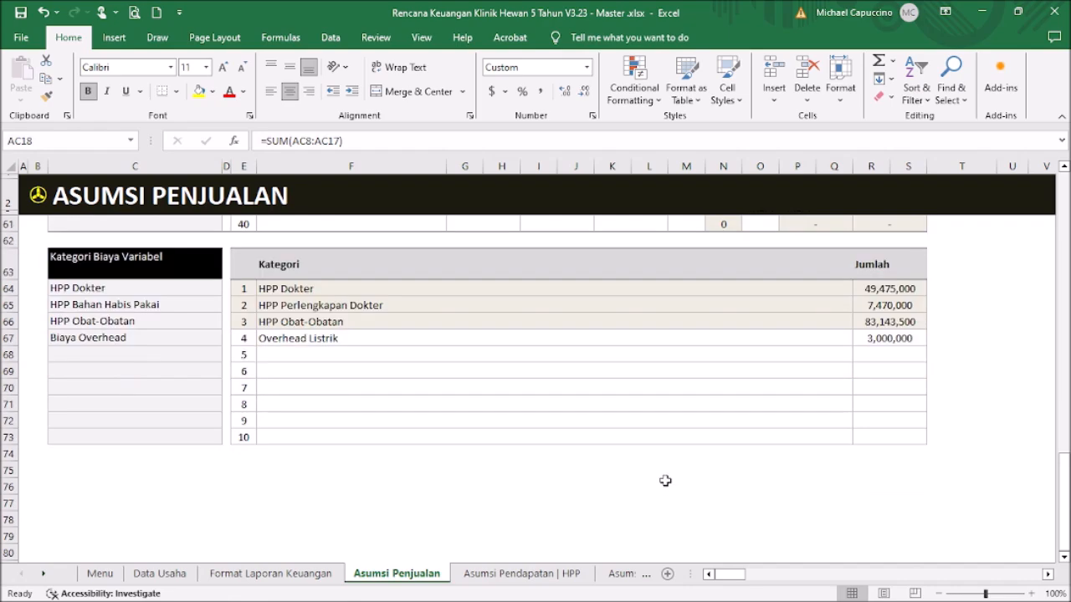
scroll(669, 478, "up", 2)
Step: Inspect the sum behind HPP Obat-Obatan's Jumlah and trace it to the HPP column of the non-doctor services
left_click(902, 431)
left_click(901, 420)
scroll(959, 426, "up", 4)
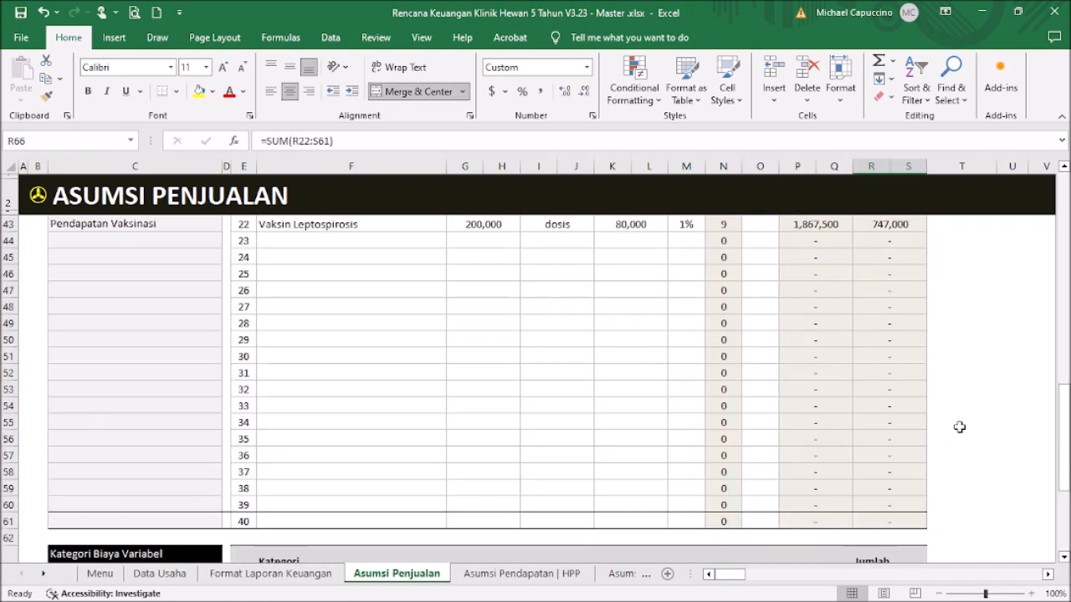
scroll(959, 426, "up", 10)
left_click(880, 409)
scroll(887, 419, "down", 5)
scroll(893, 424, "down", 10)
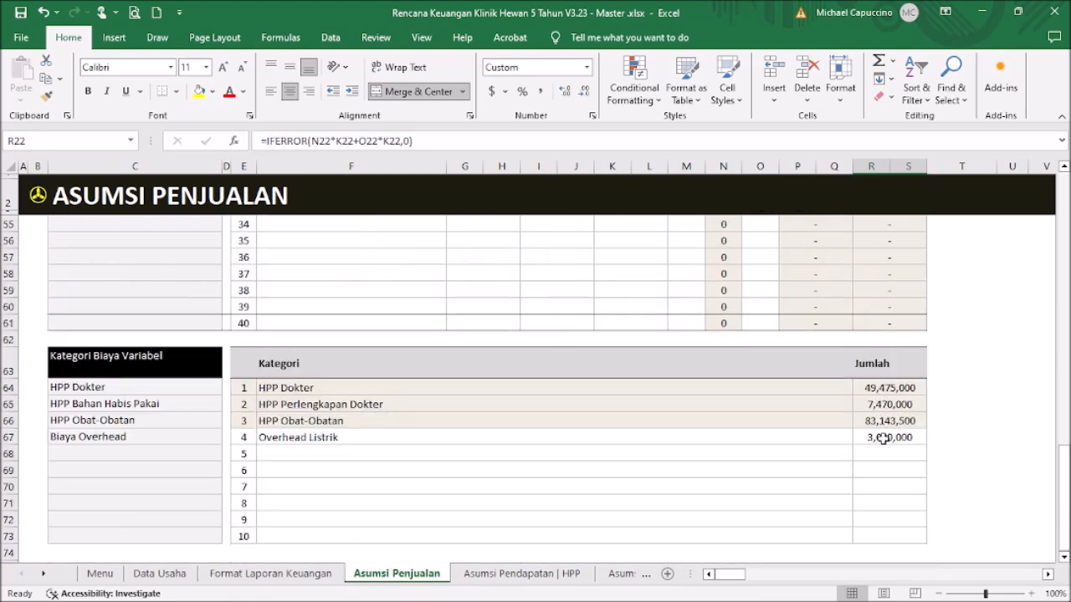
Step: Examine the Overhead Listrik entry and the category choices for HPP Dokter and HPP Bahan Habis Pakai in the variable cost table
left_click(800, 448)
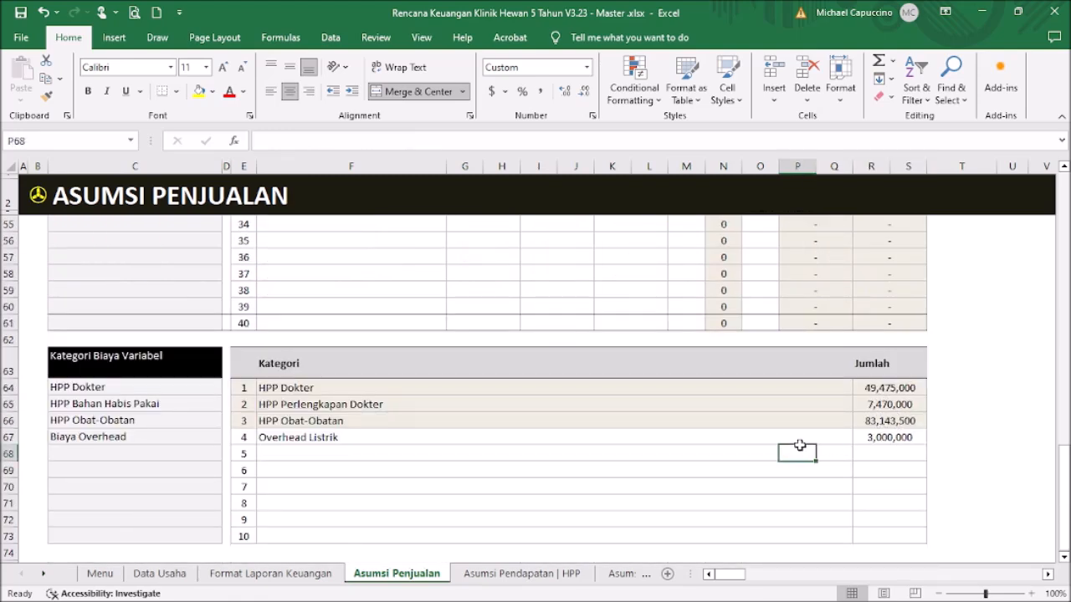
left_click(309, 441)
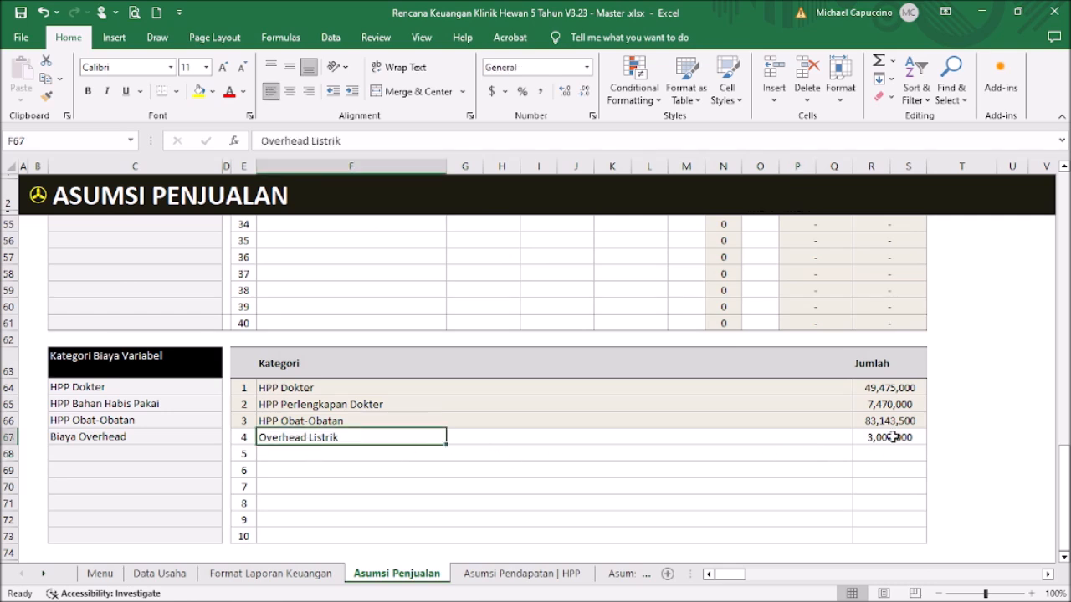
left_click(214, 388)
left_click(228, 387)
left_click(184, 399)
left_click(183, 406)
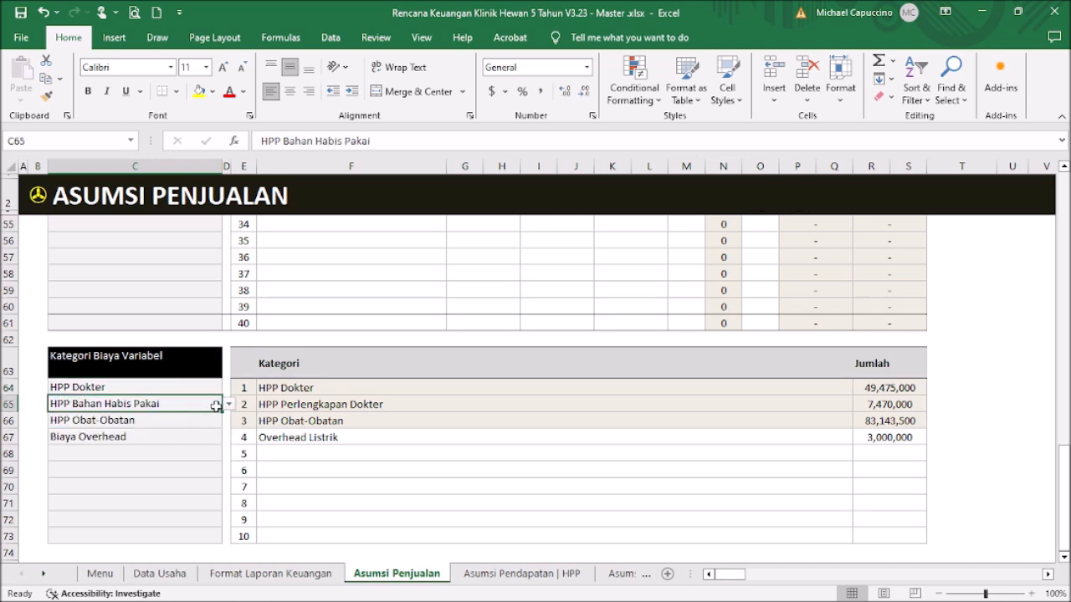
left_click(229, 405)
left_click(230, 406)
Step: Review the Proyeksi Tahun Pertama table's income, variable cost and gross profit rows on the sales assumptions sheet
scroll(268, 414, "up", 17)
left_click_drag(727, 575, 768, 574)
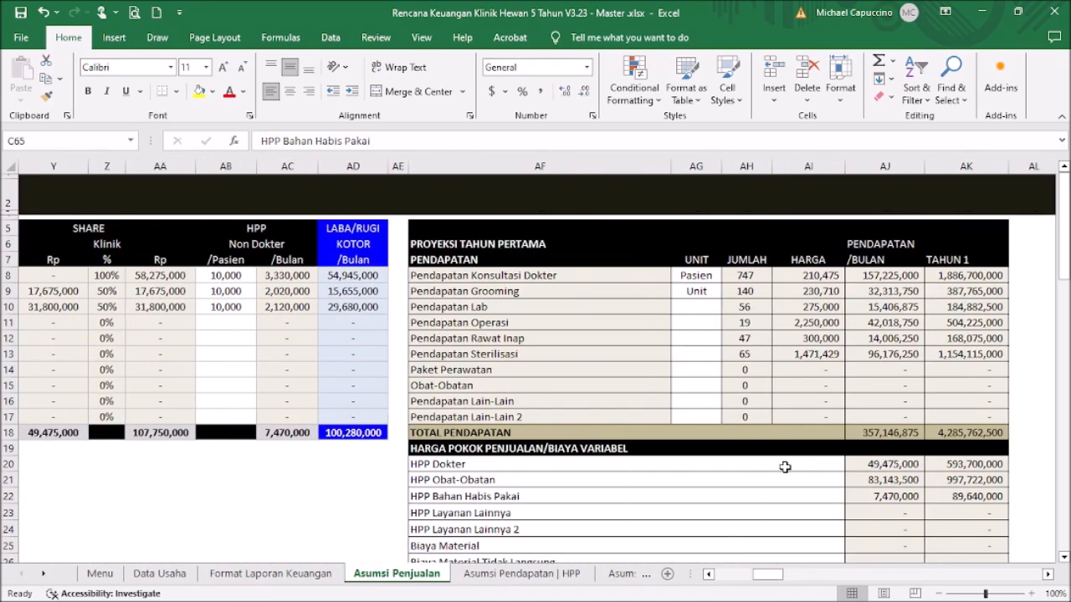
scroll(782, 401, "down", 4)
scroll(787, 454, "up", 4)
scroll(979, 317, "down", 3)
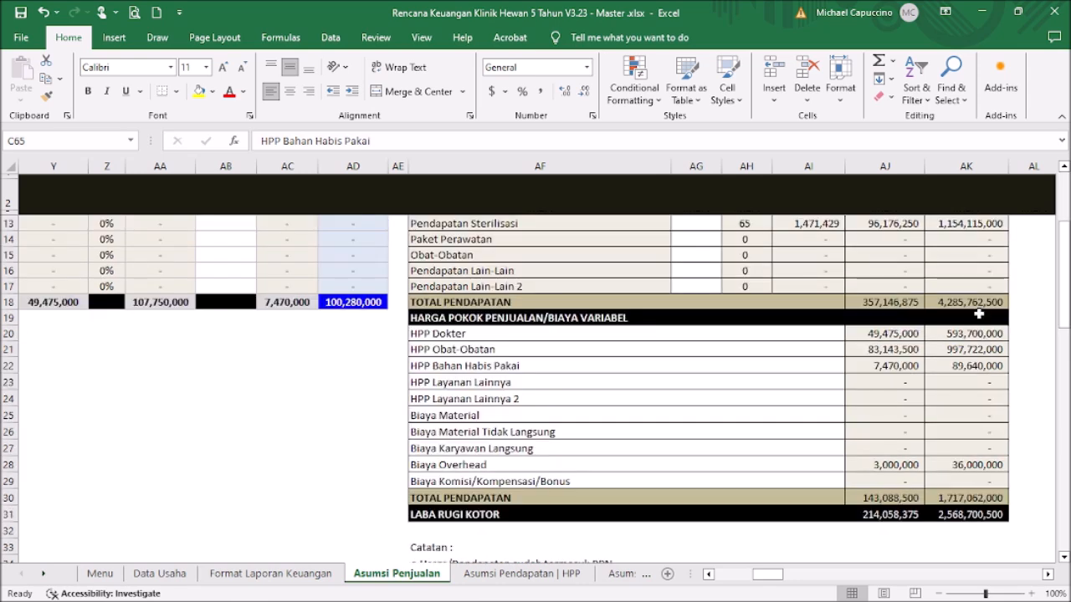
scroll(987, 320, "up", 3)
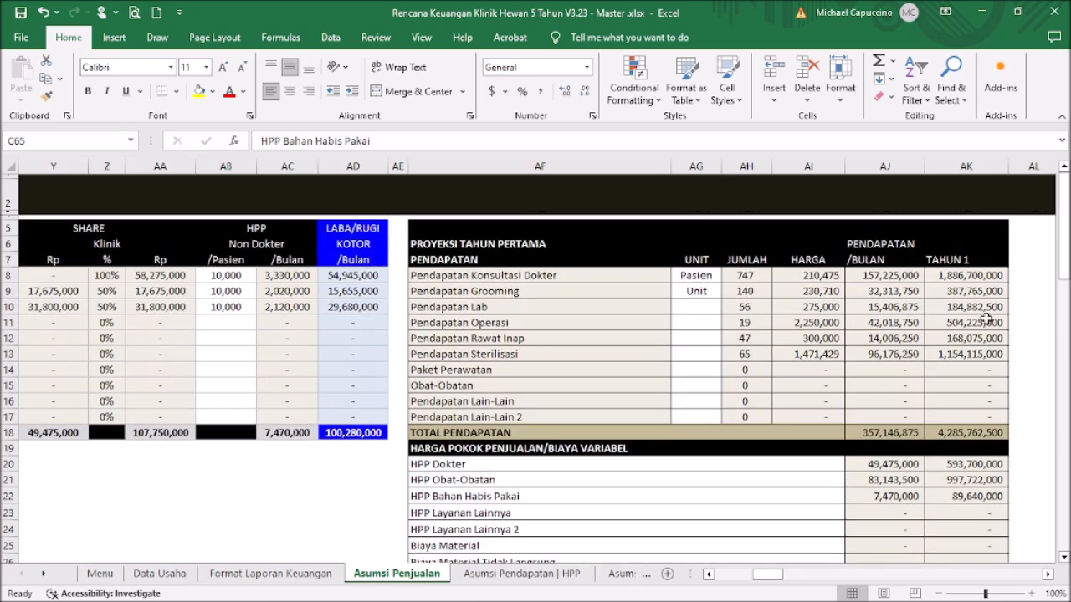
Step: Return to the main menu and open the Pendapatan | HPP assumptions sheet
left_click_drag(779, 579, 741, 577)
left_click(41, 202)
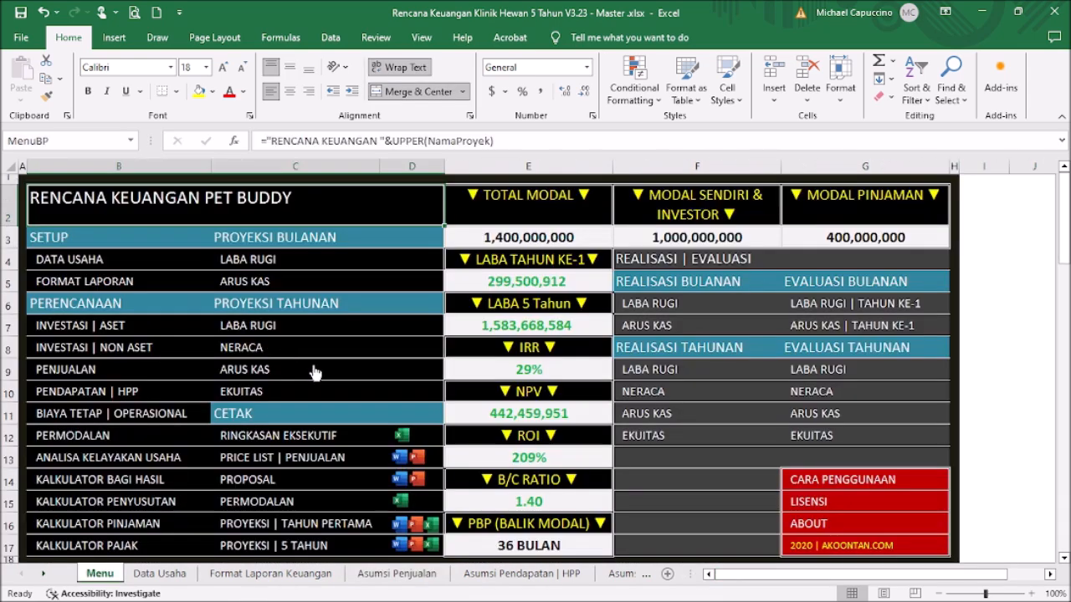
left_click(92, 393)
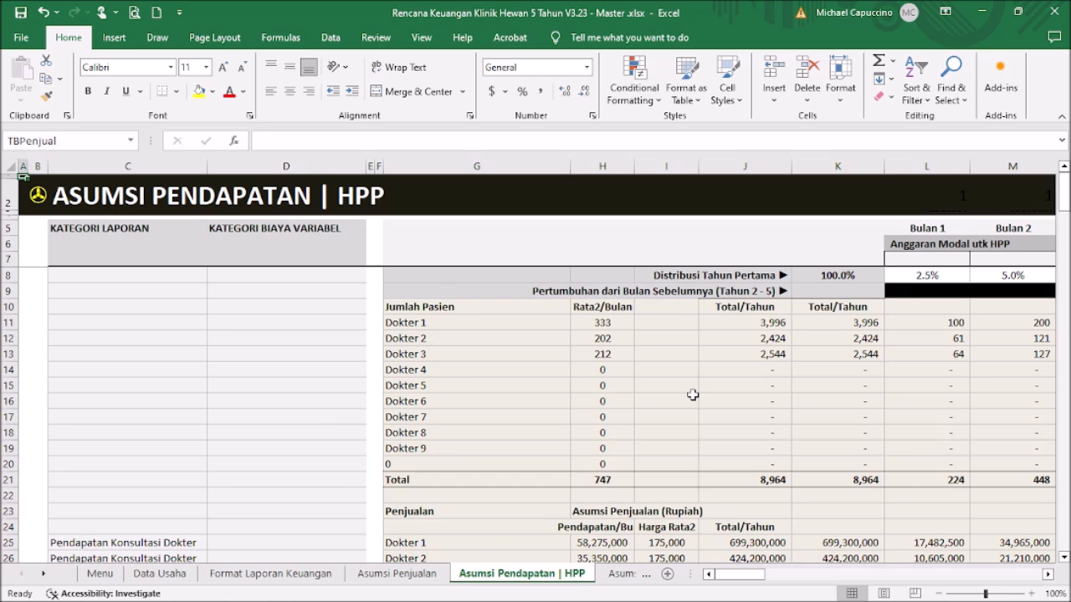
Step: Look over the doctors' patient and sales tables and check the Total/Tahun formula for Dokter 5
scroll(609, 387, "down", 4)
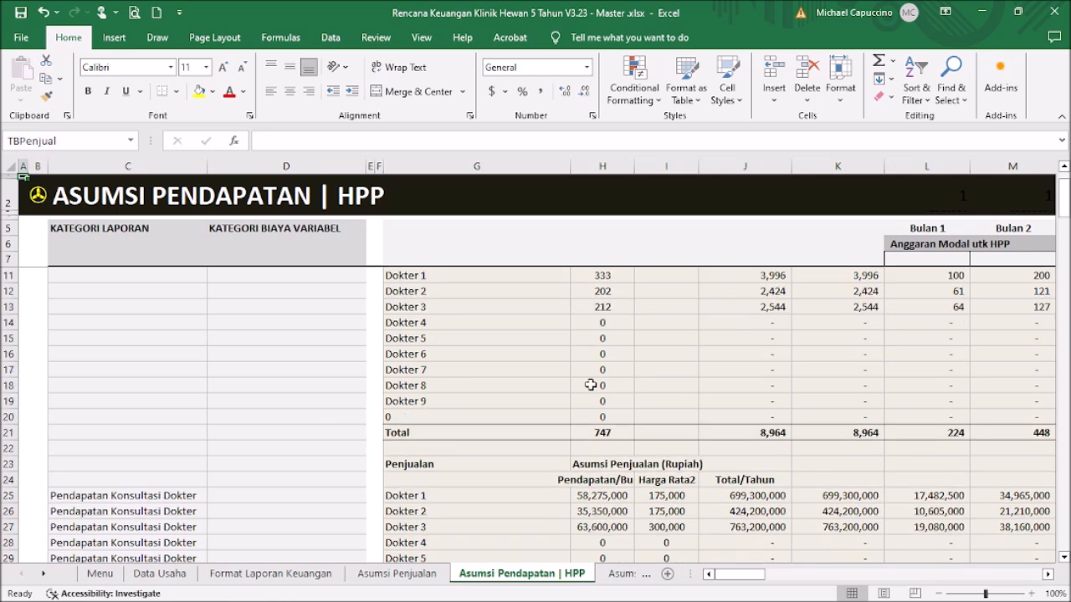
scroll(591, 385, "up", 4)
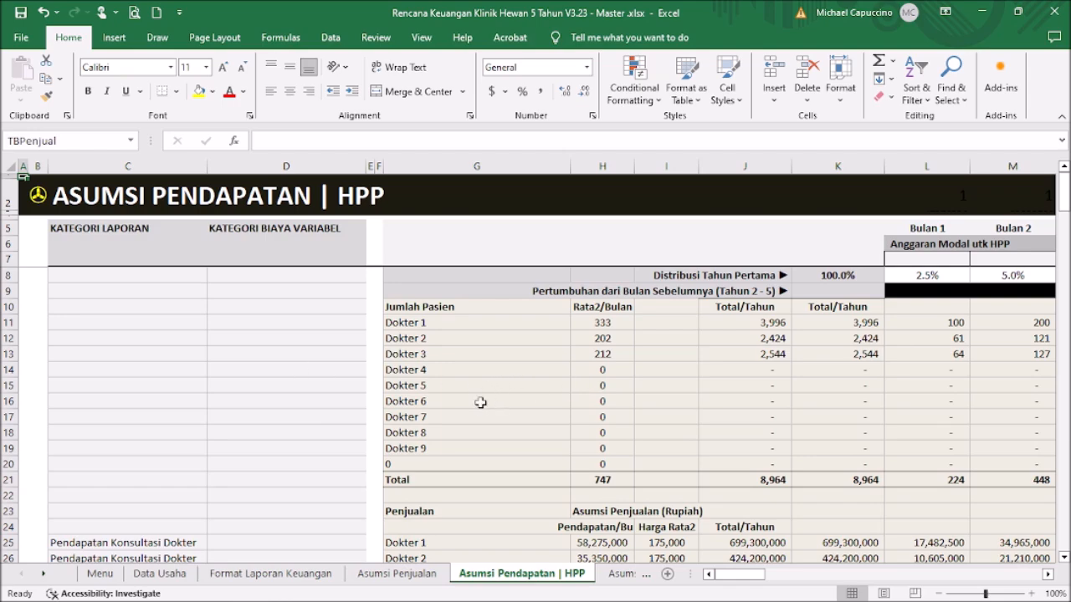
scroll(480, 408, "down", 14)
scroll(494, 398, "up", 14)
mouse_move(739, 576)
left_mouse_down()
mouse_move(801, 577)
mouse_move(736, 576)
left_mouse_up()
left_click(735, 390)
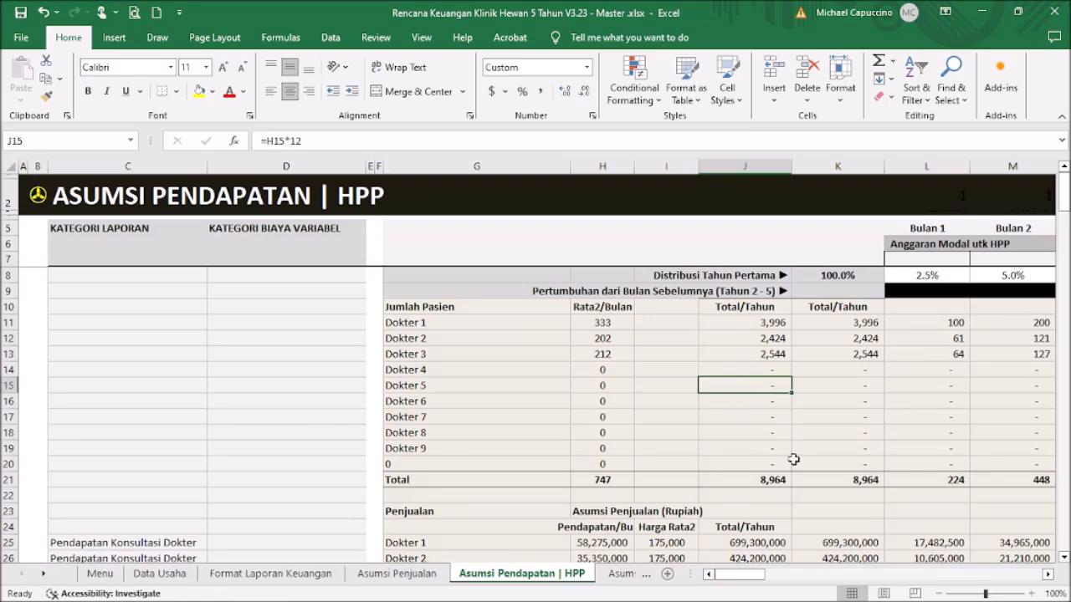
Step: Check the first-year distribution sum in K8 and compare the two yearly sales totals in row 35
left_click_drag(736, 575, 782, 574)
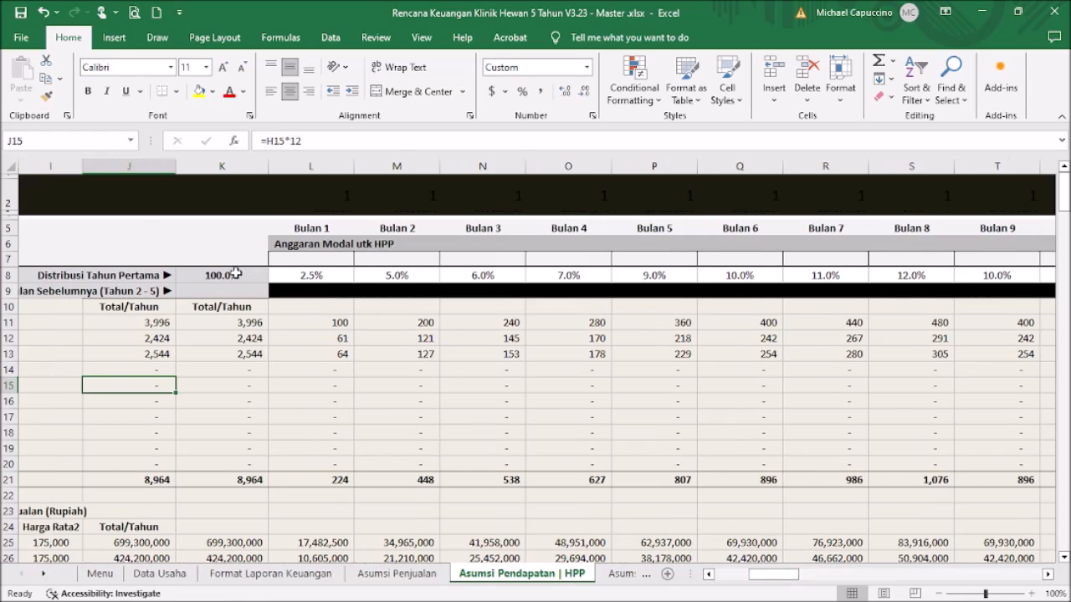
left_click(236, 273)
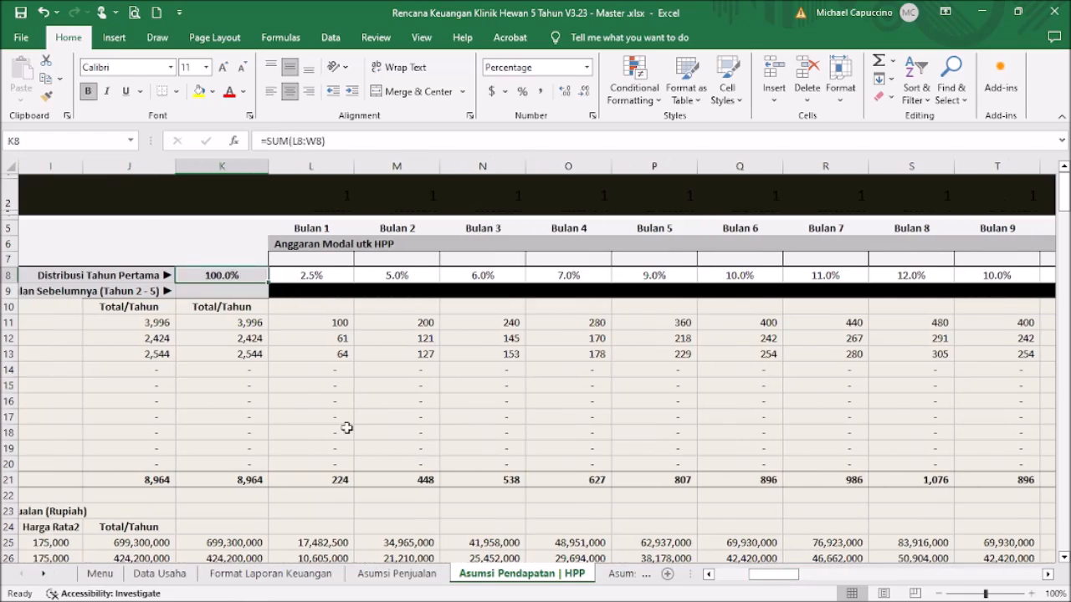
scroll(346, 386, "down", 5)
left_click(234, 464)
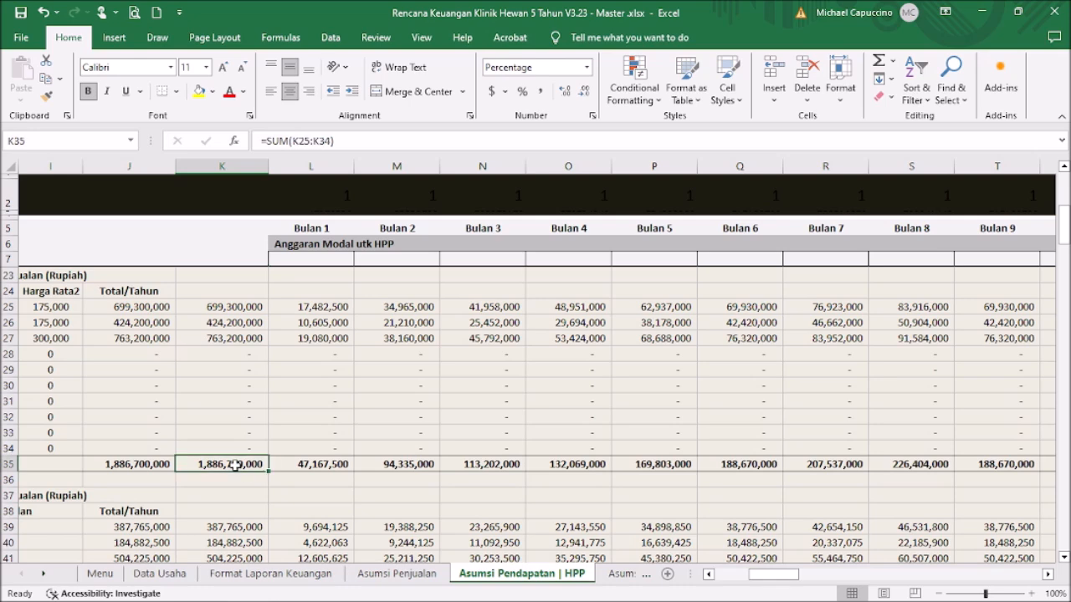
left_click(114, 464)
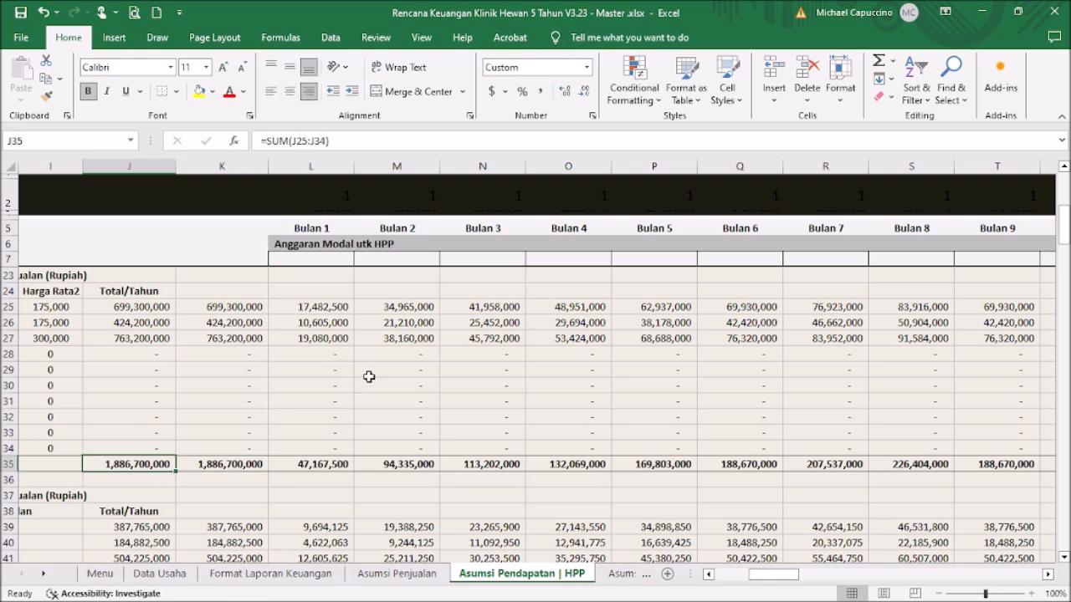
scroll(374, 376, "up", 5)
scroll(374, 376, "down", 6)
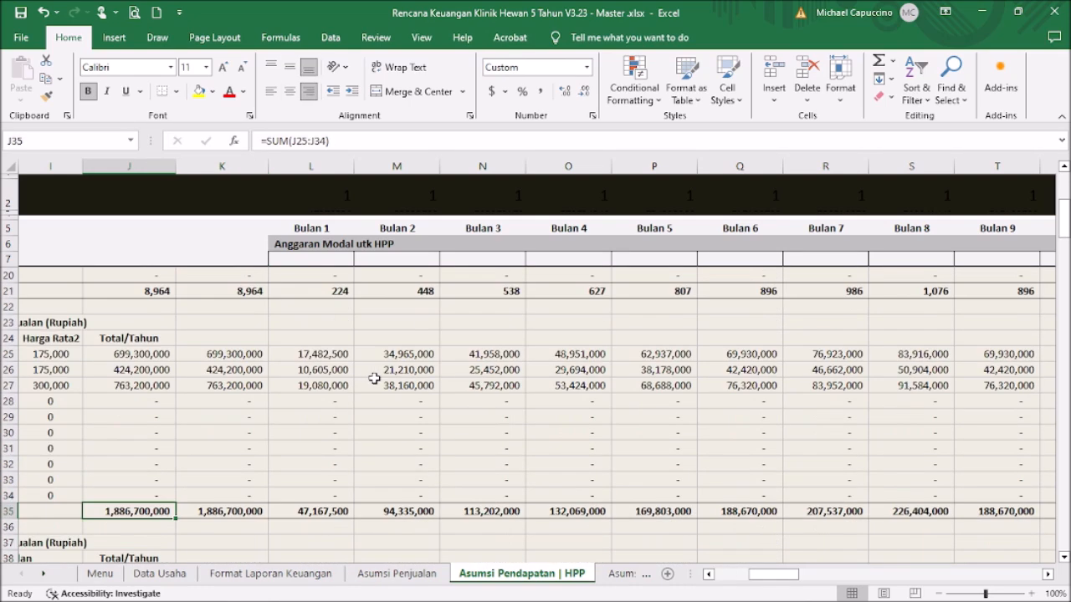
scroll(374, 378, "up", 6)
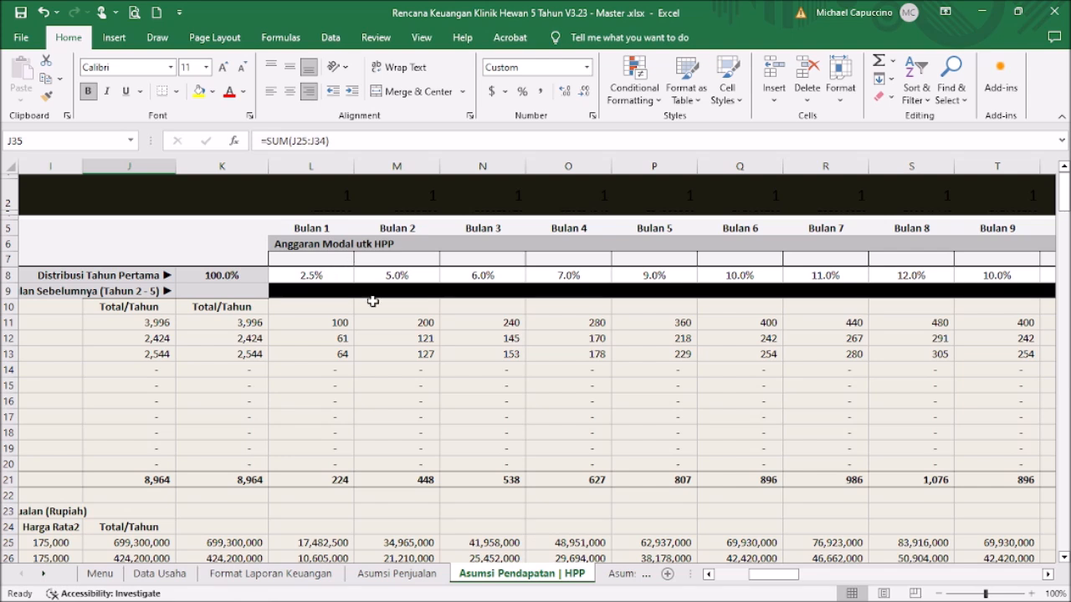
Step: Examine the first-year distribution percentages for Bulan 1, 2, 3, 8 and 9
left_click(327, 277)
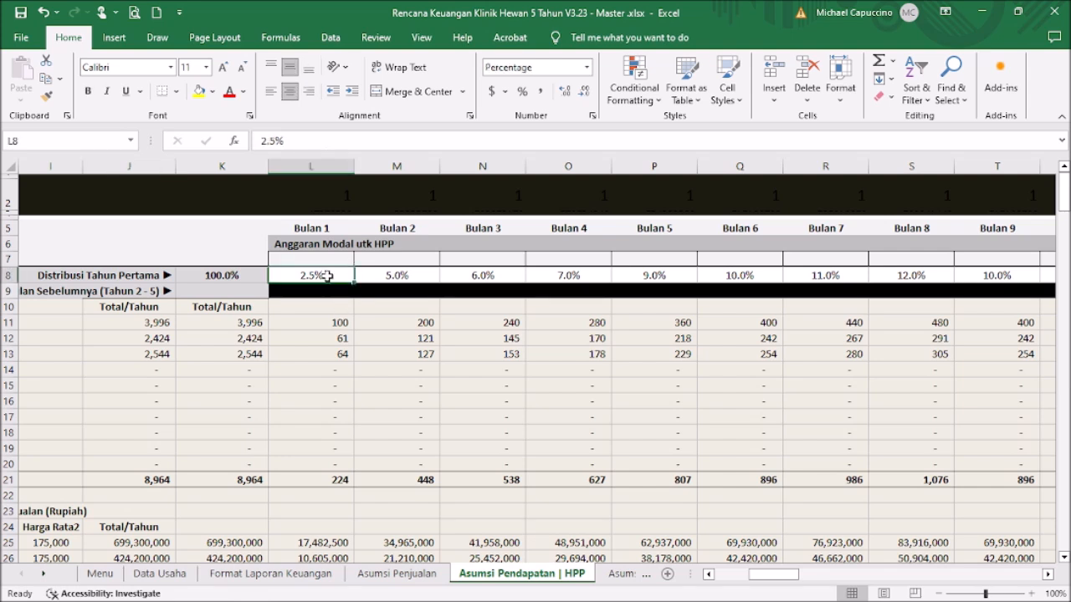
left_click(414, 275)
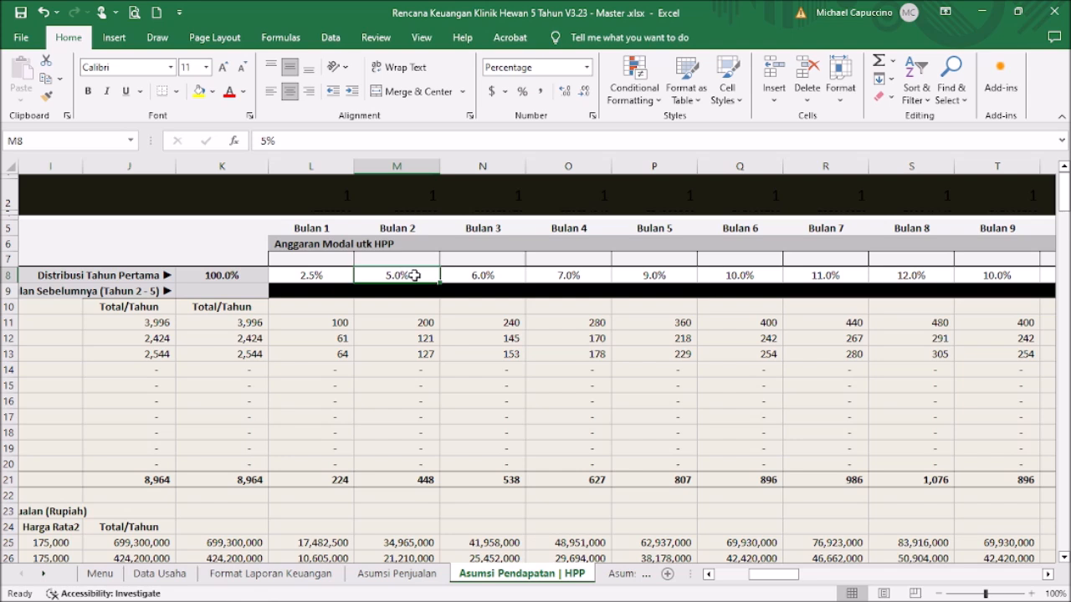
left_click(510, 277)
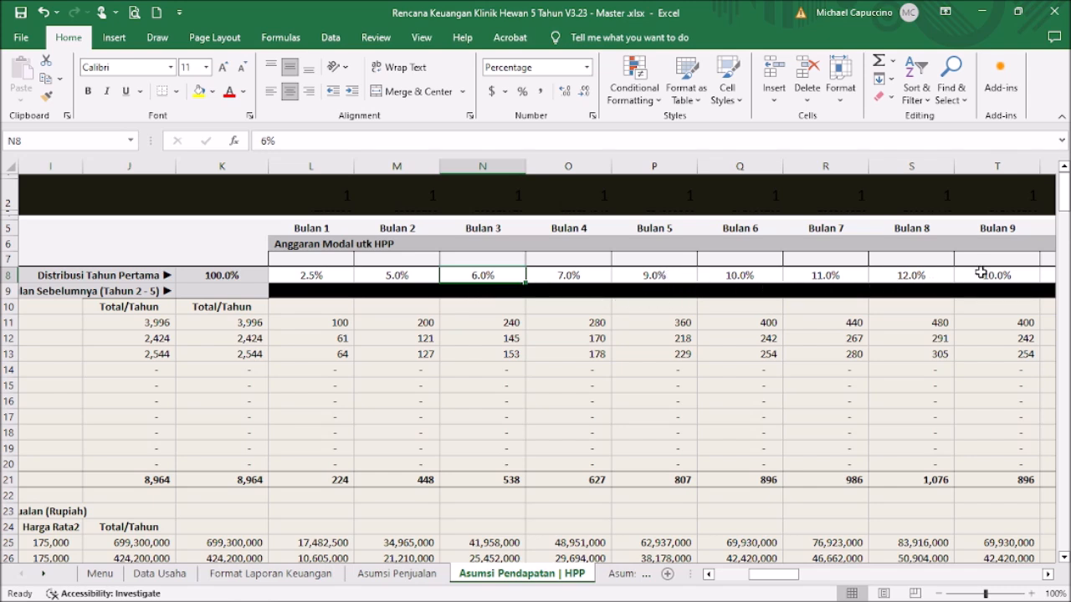
left_click(940, 278)
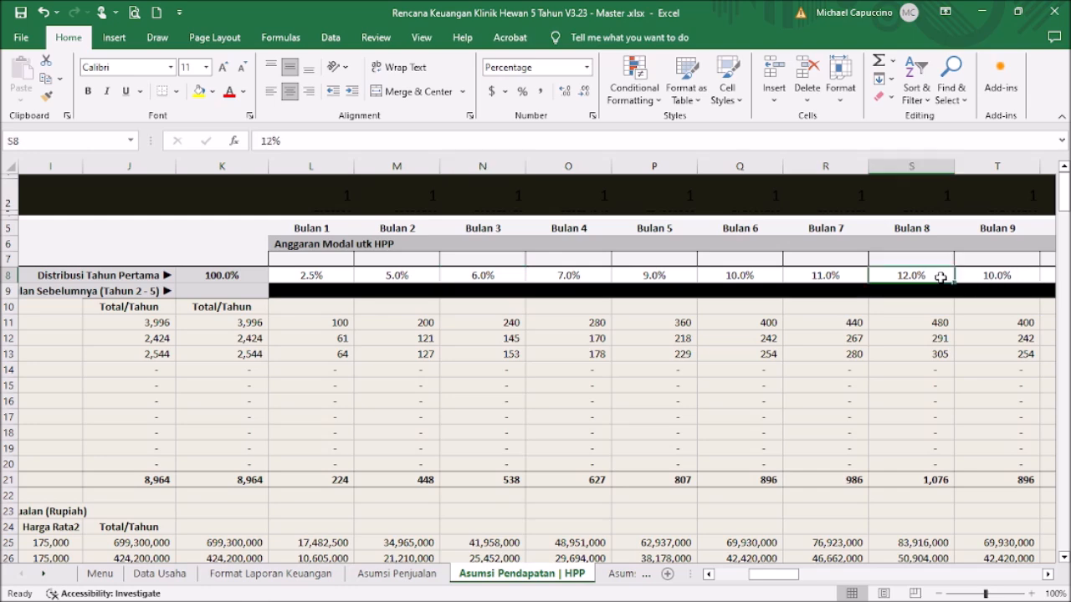
left_click(997, 276)
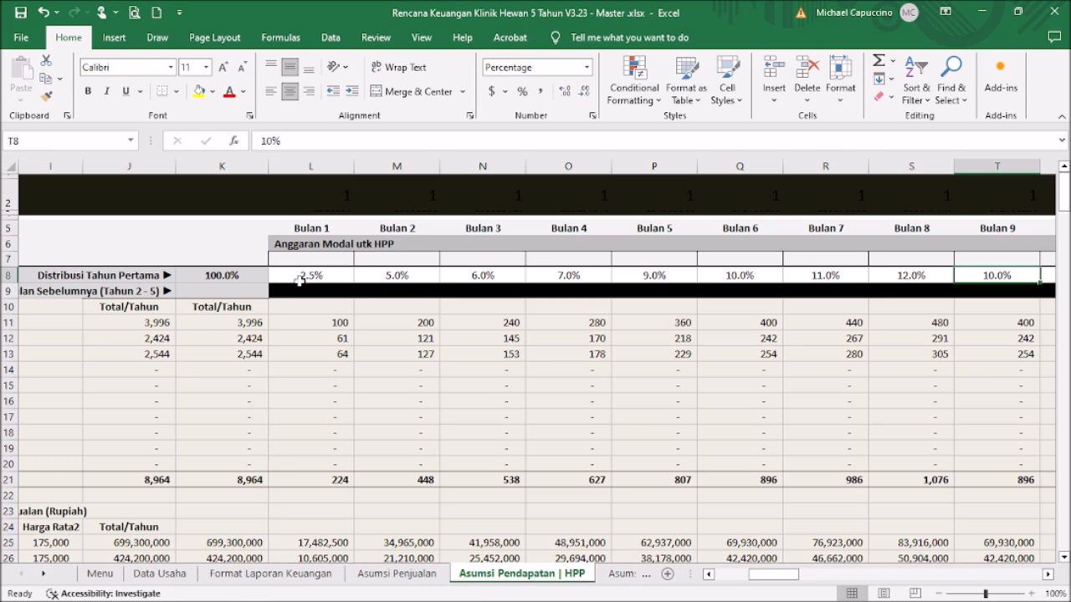
Step: Set Bulan 2's first-year distribution to 4% and check the distribution total in K8
left_click(381, 276)
type("4")
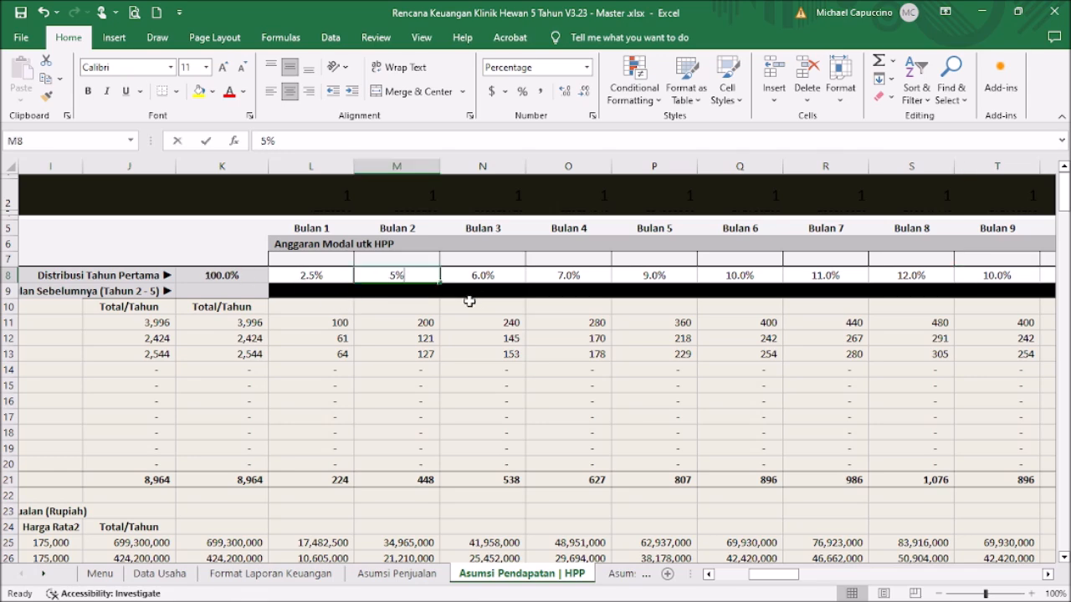
key("Return")
key("Up")
key("Left")
key("Left")
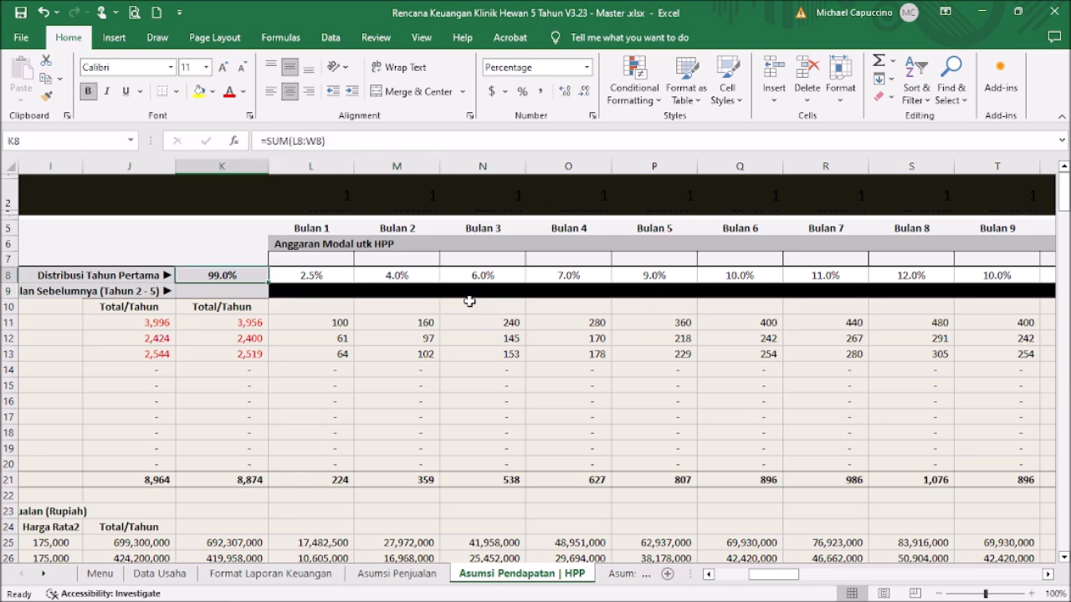
Step: Set Bulan 5's first-year distribution to 10%
key("Right")
key("Right")
key("Right")
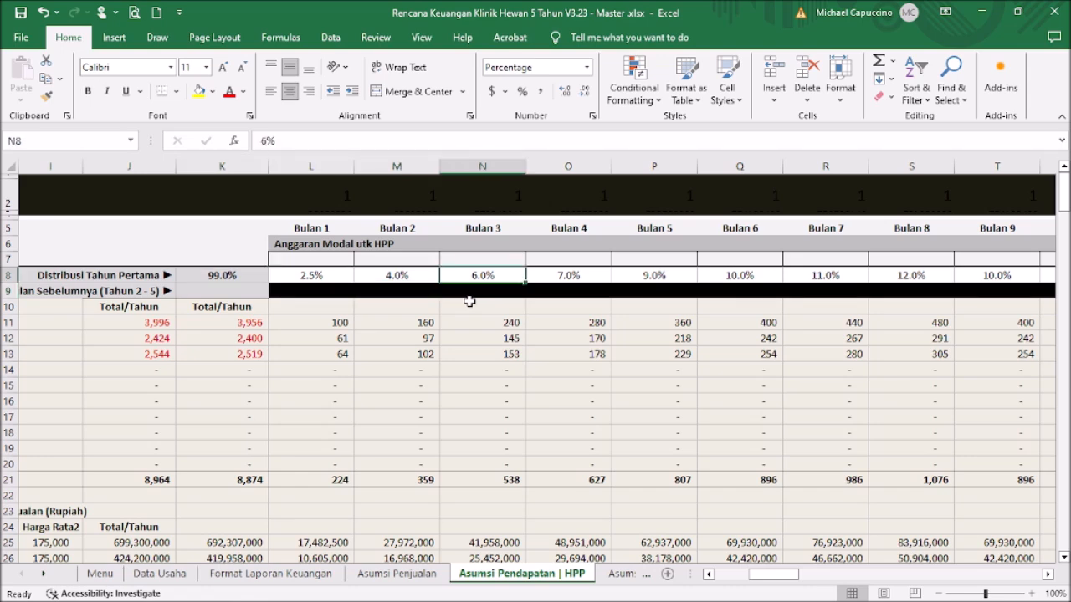
key("Right")
key("Right")
type("10")
key("Return")
key("Left")
key("Left")
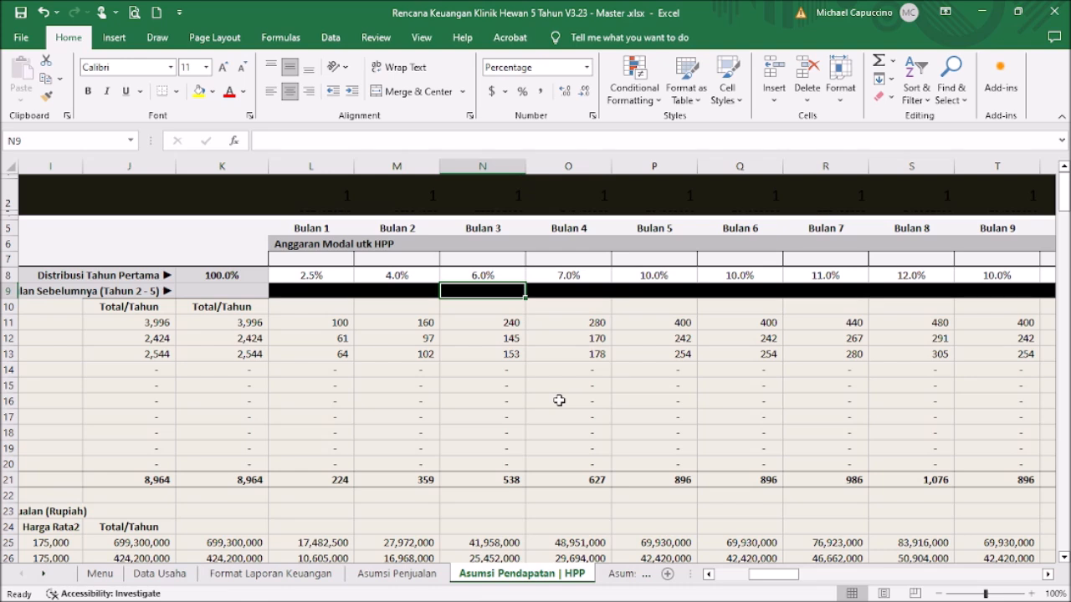
Step: Look along the first-year distribution row from Bulan 1 through Bulan 12 to the start of the second year
left_click(310, 280)
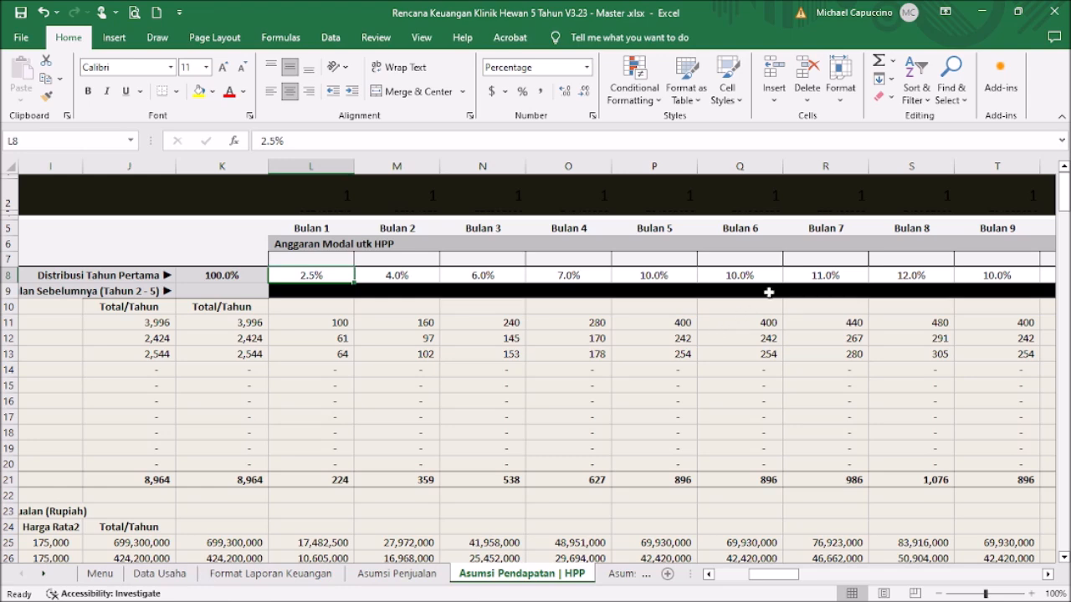
left_click(653, 277)
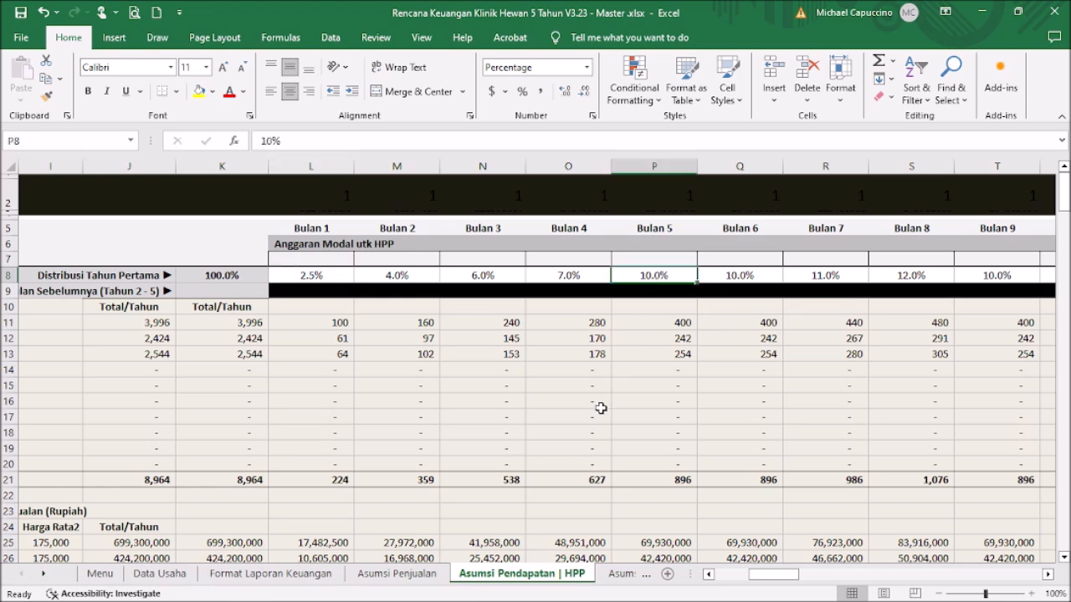
key("Right")
key("Right")
key("Right")
key("Right")
key("Right")
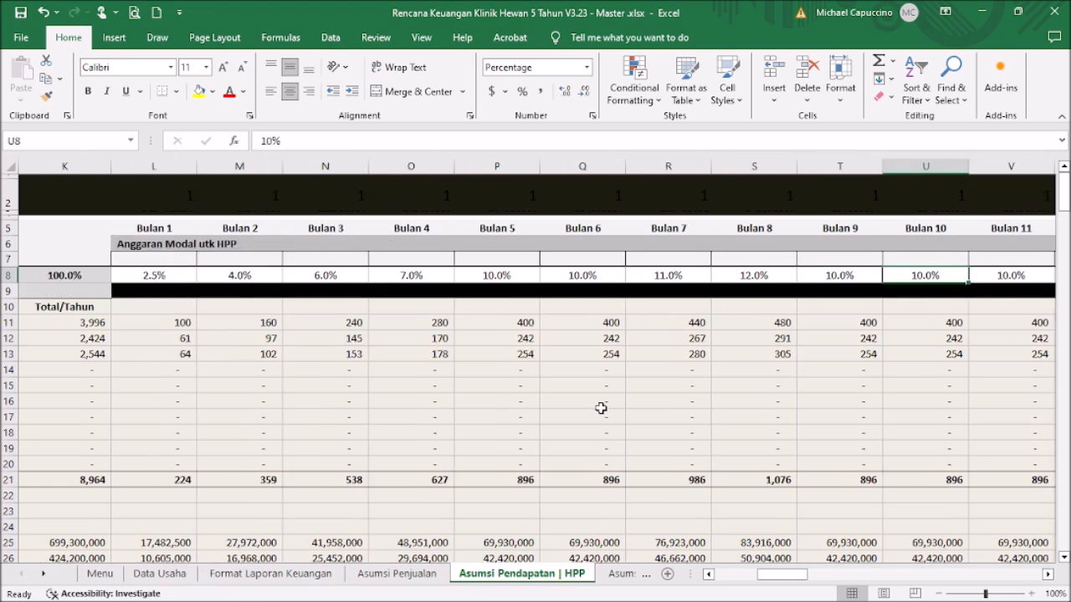
key("Right")
key("Right")
key("Right")
key("Right")
key("Right")
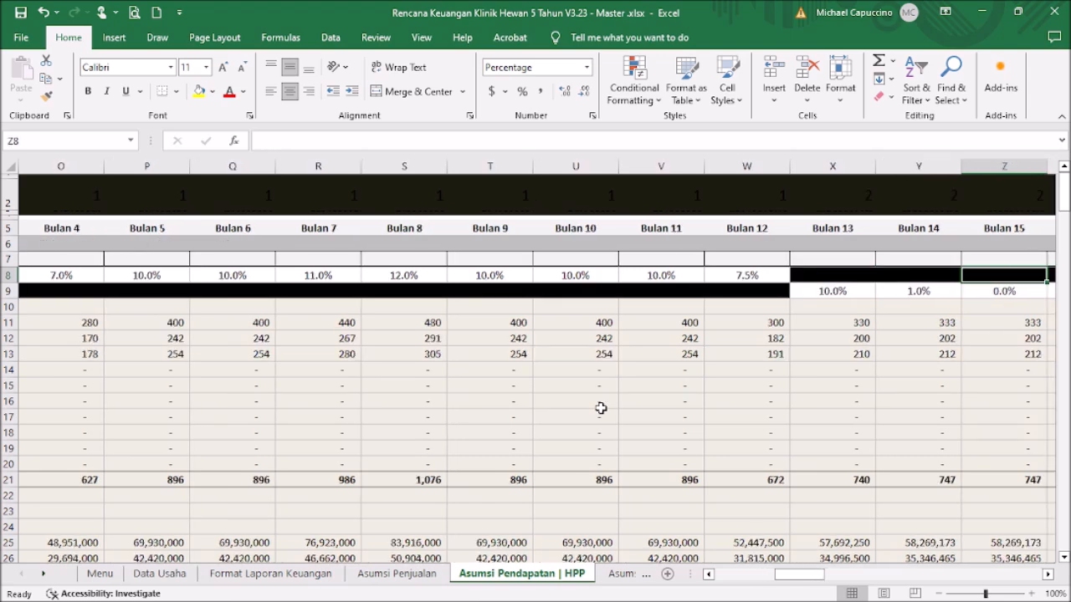
Step: Examine the second-year monthly growth percentages from Bulan 13 through Bulan 21
key("Left")
key("Left")
key("Right")
key("Right")
key("Right")
key("Right")
key("Right")
key("Right")
key("Right")
key("Right")
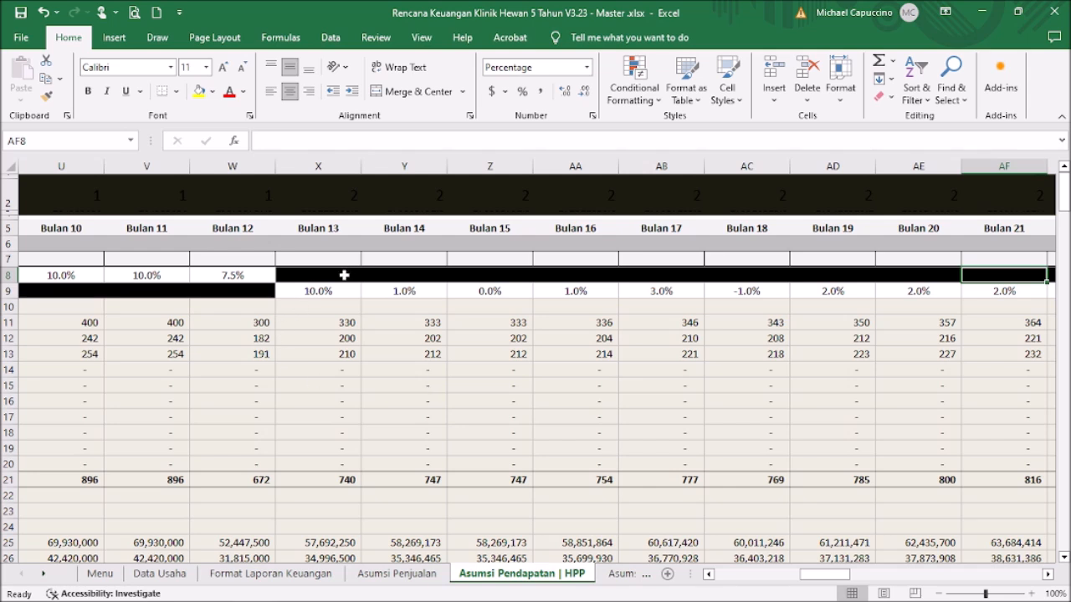
Step: Set Bulan 13's growth over the previous month to 5% and check Dokter 1's patient formula for that month
left_click(333, 286)
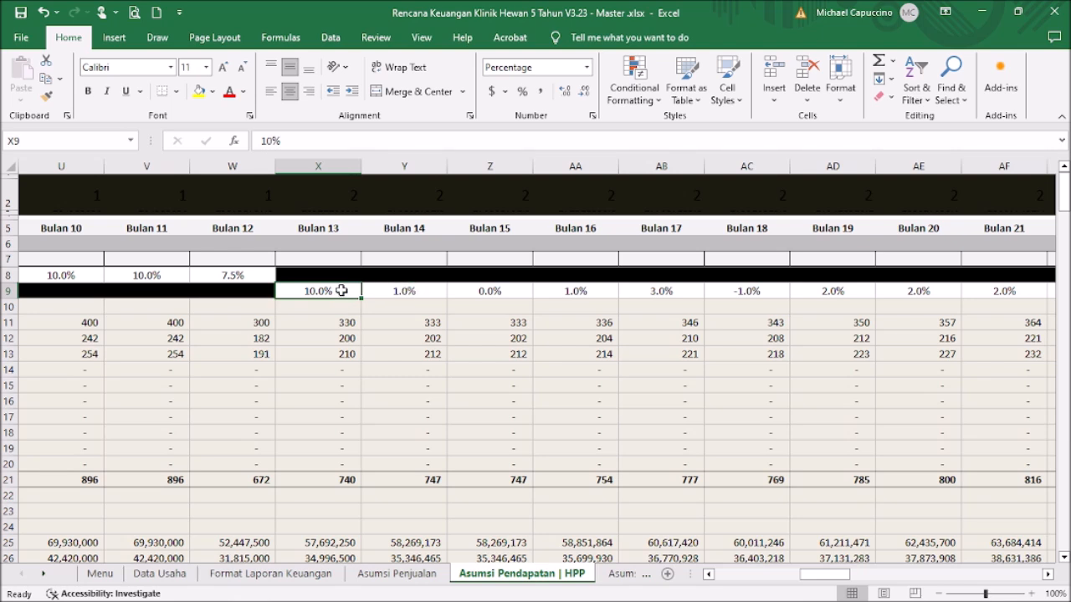
type("5%")
key("Return")
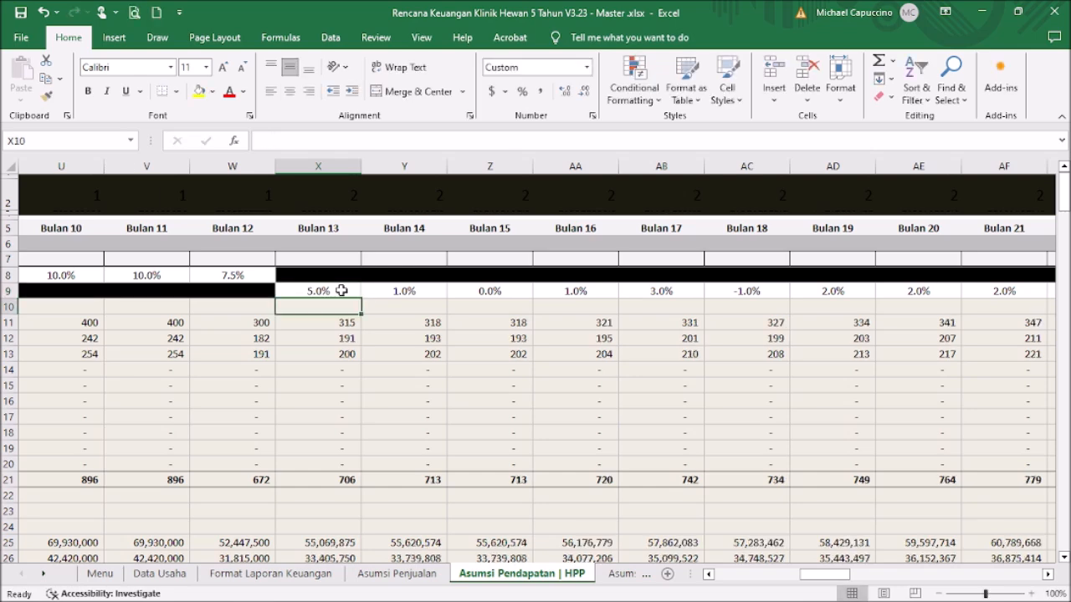
key("Down")
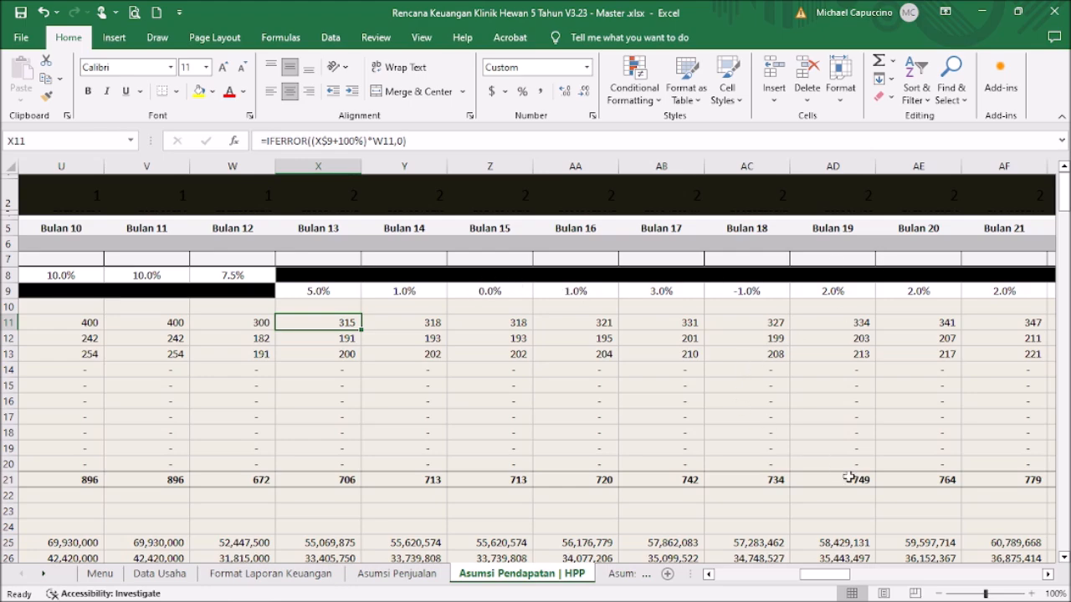
Step: Return to the main menu from the income sheet and open the operational expense assumptions
left_click_drag(845, 575, 768, 555)
scroll(761, 451, "down", 3)
scroll(761, 452, "up", 3)
left_click_drag(747, 574, 736, 575)
left_click(42, 196)
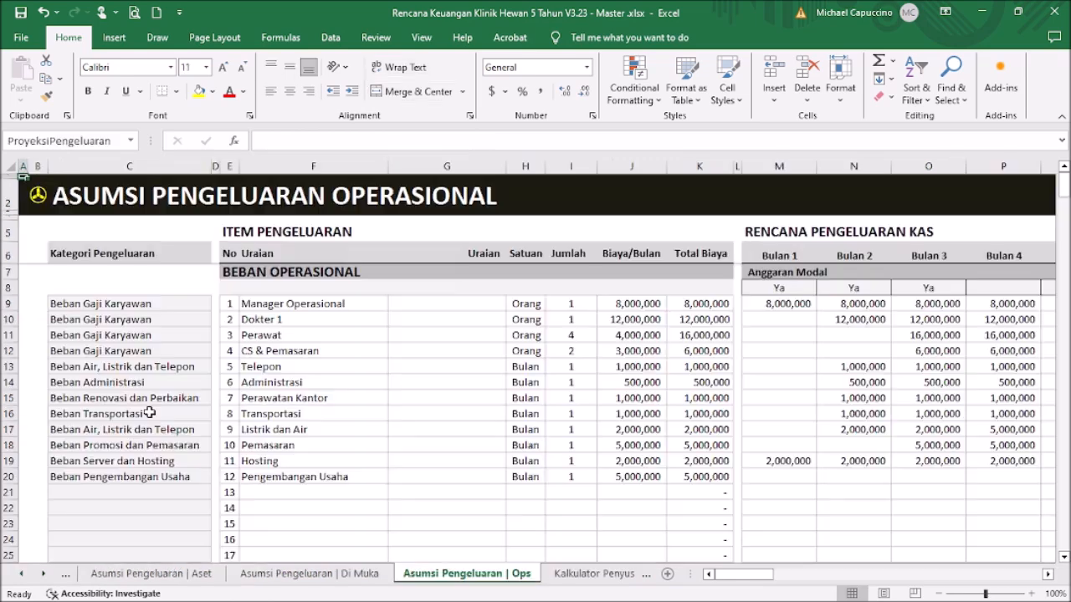
Step: Review the operational expense categories, item columns and monthly cost entries, including Perawat's Biaya/Bulan
left_click(121, 413)
left_click_drag(294, 165, 569, 217)
left_click(632, 287)
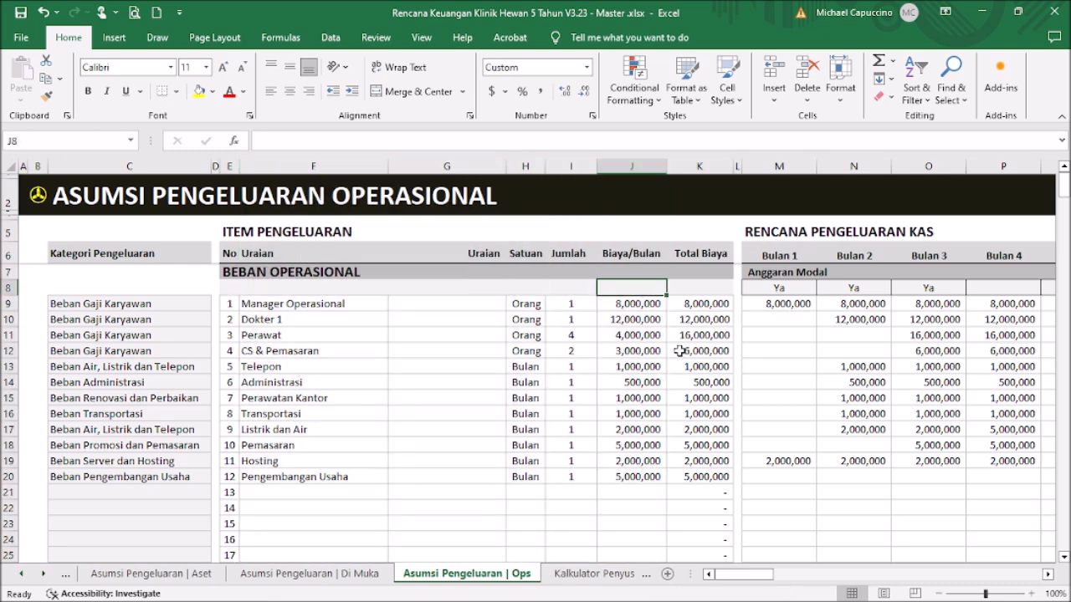
left_click_drag(762, 574, 773, 577)
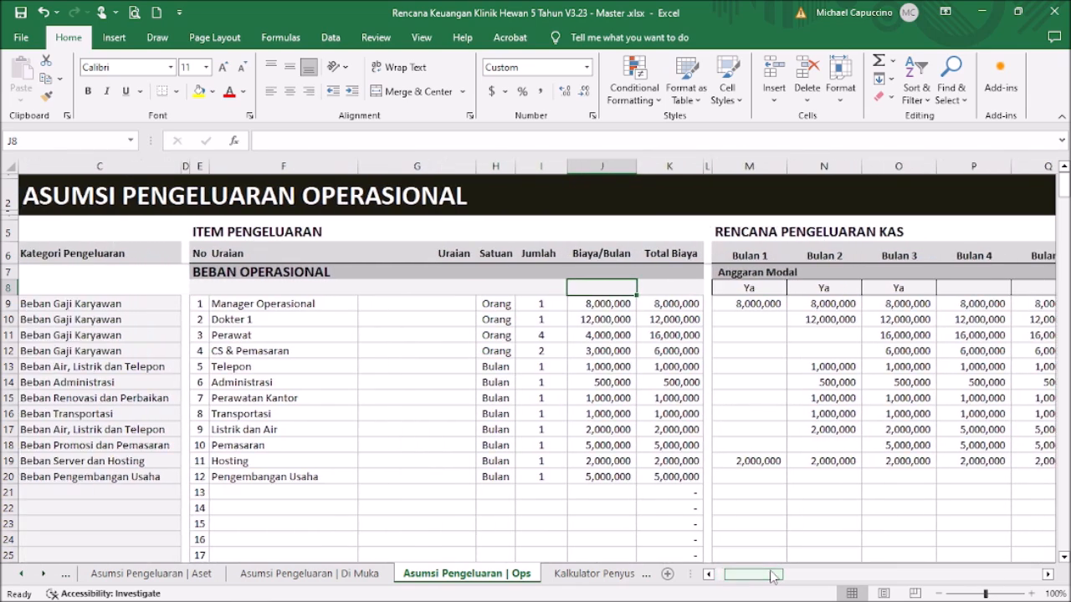
left_click(604, 168)
left_click(606, 336)
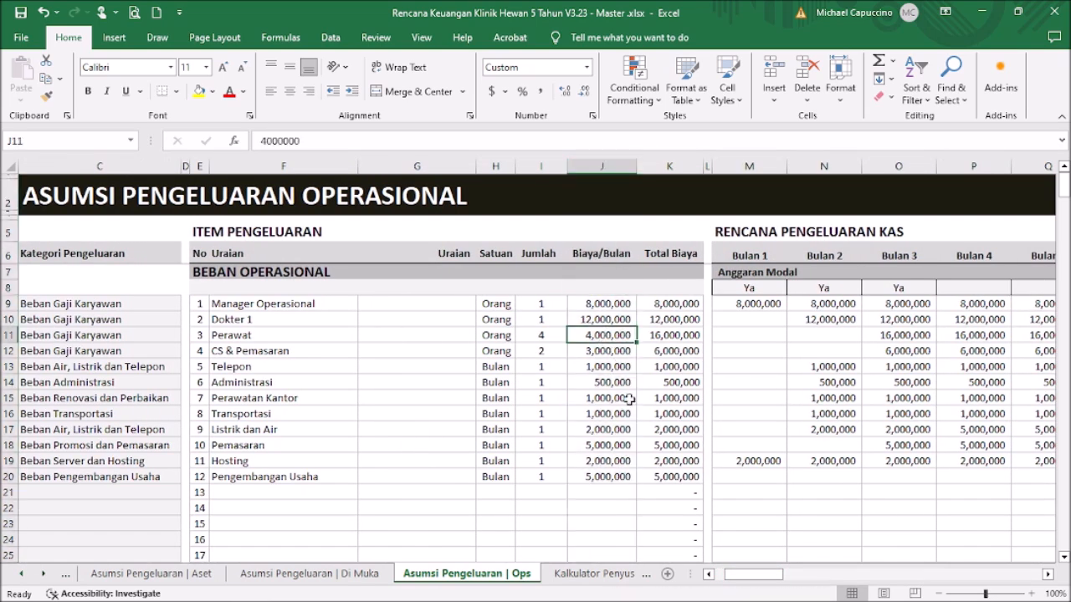
Step: Check how Perawat's Total Biaya is calculated from its Jumlah and Biaya/Bulan
left_click(672, 164)
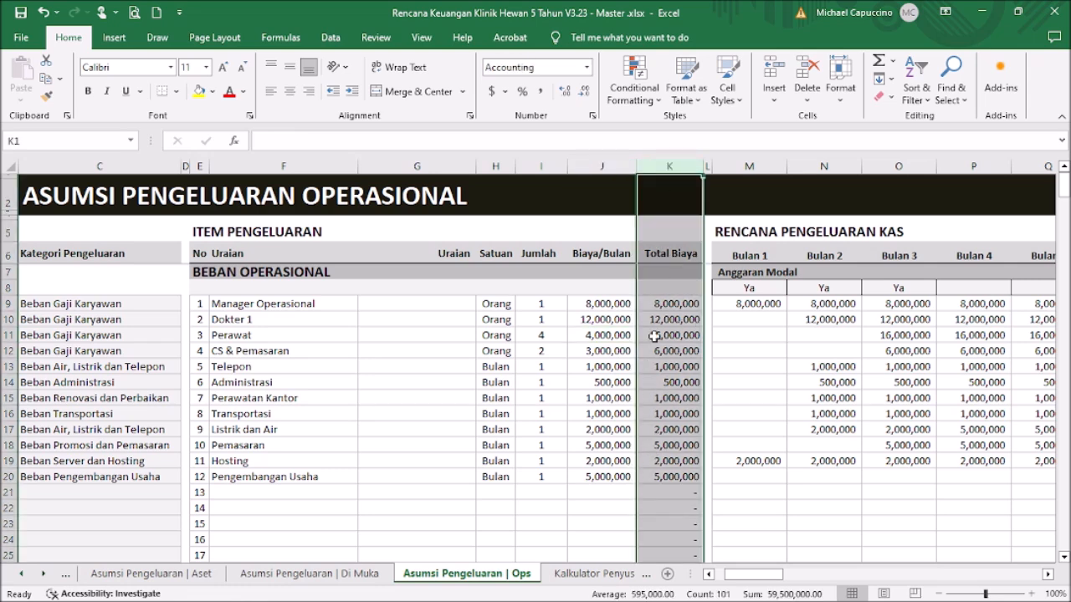
left_click(608, 253)
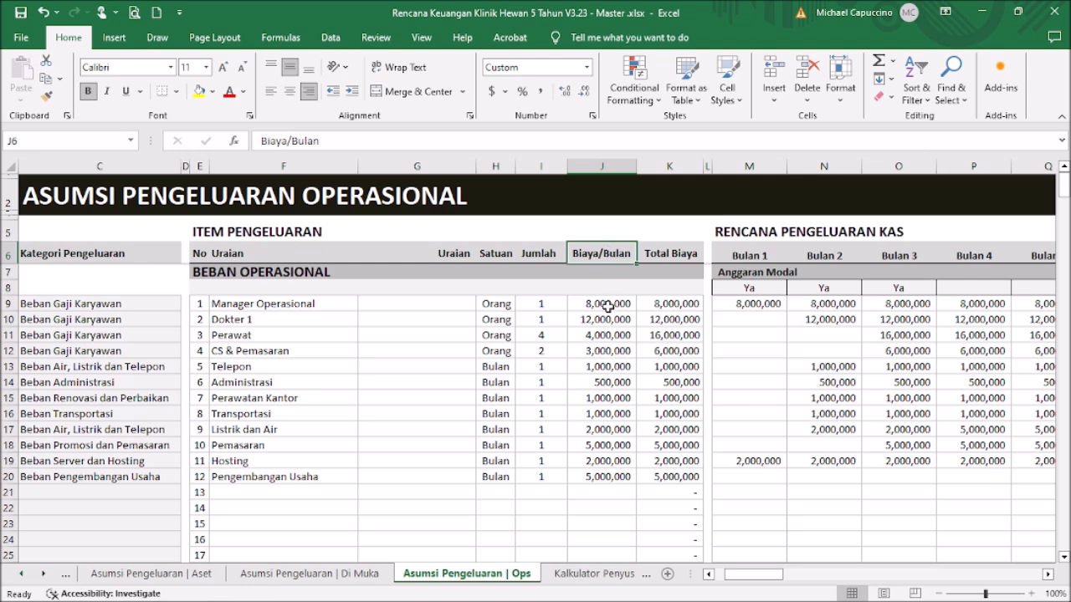
left_click(536, 335)
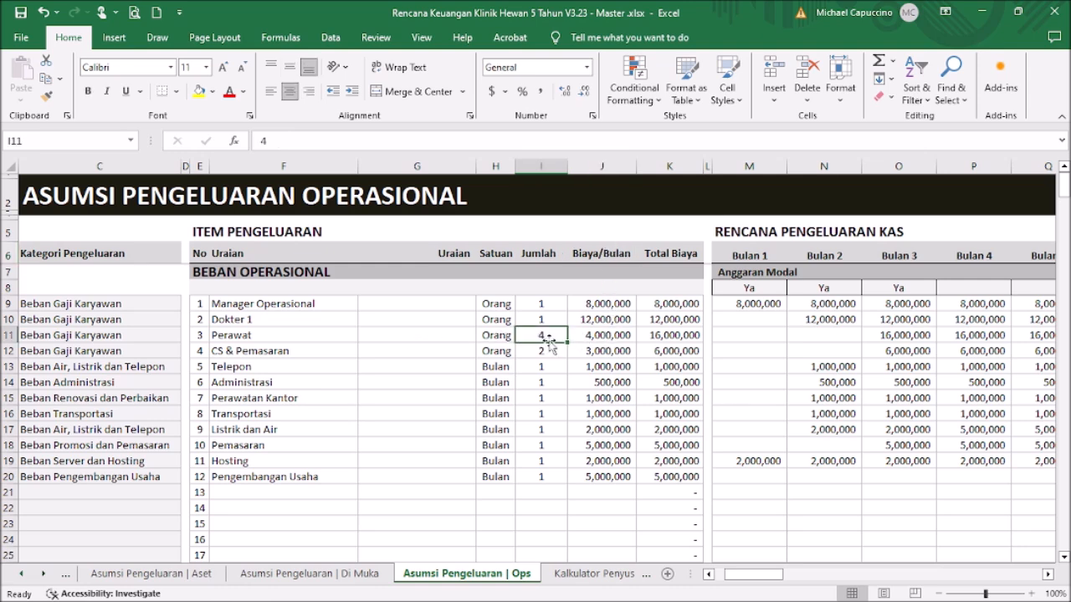
left_click(610, 334)
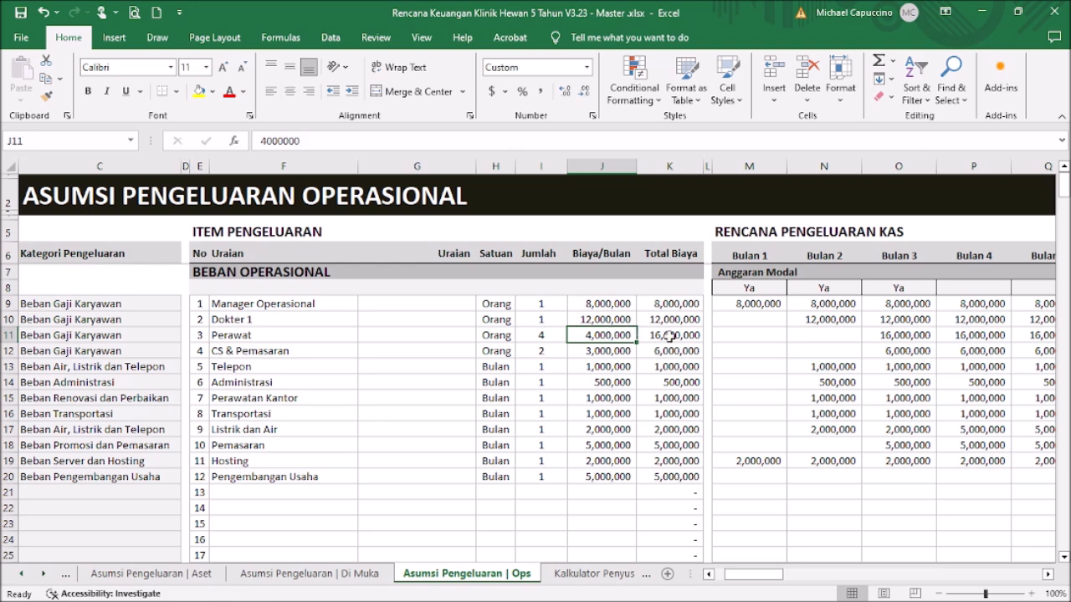
left_click(669, 336)
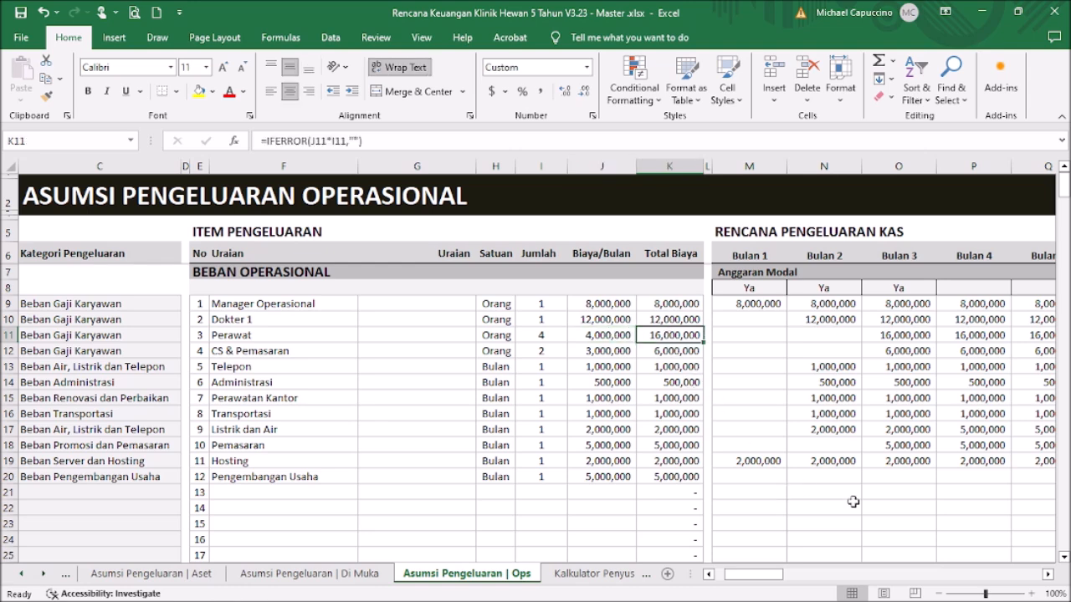
Step: Copy the Bulan 1 to Bulan 3 cash expenditures from Manager Operasional through Hosting and paste them starting at Bulan 4
mouse_move(787, 576)
left_mouse_down()
mouse_move(803, 576)
mouse_move(791, 576)
left_mouse_up()
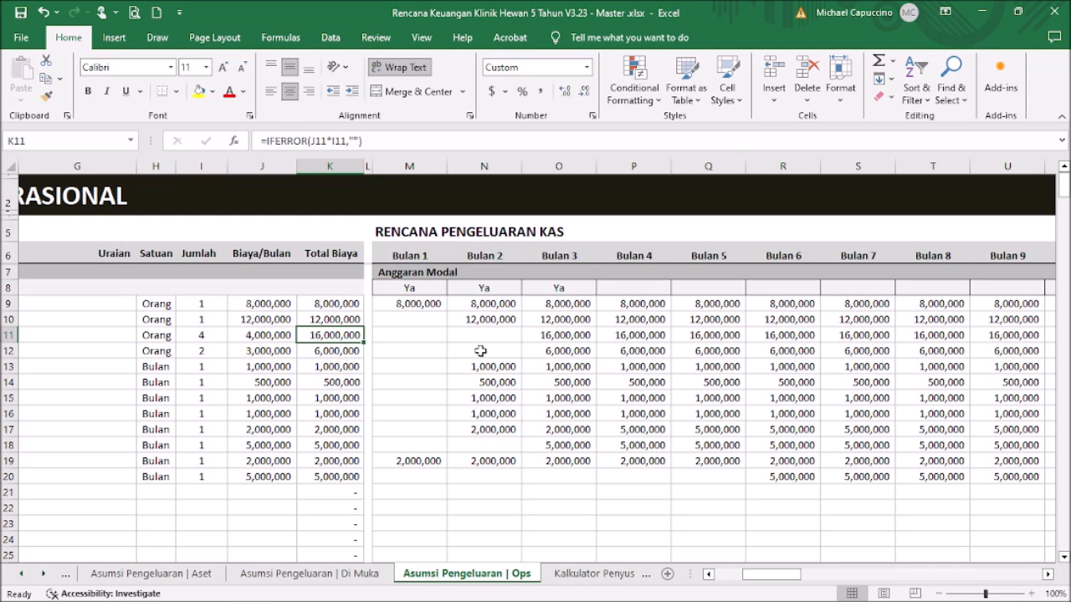
left_click(318, 320)
left_click(346, 340)
left_click_drag(419, 303, 552, 457)
key("ctrl+c")
key("Right")
key("Right")
key("Right")
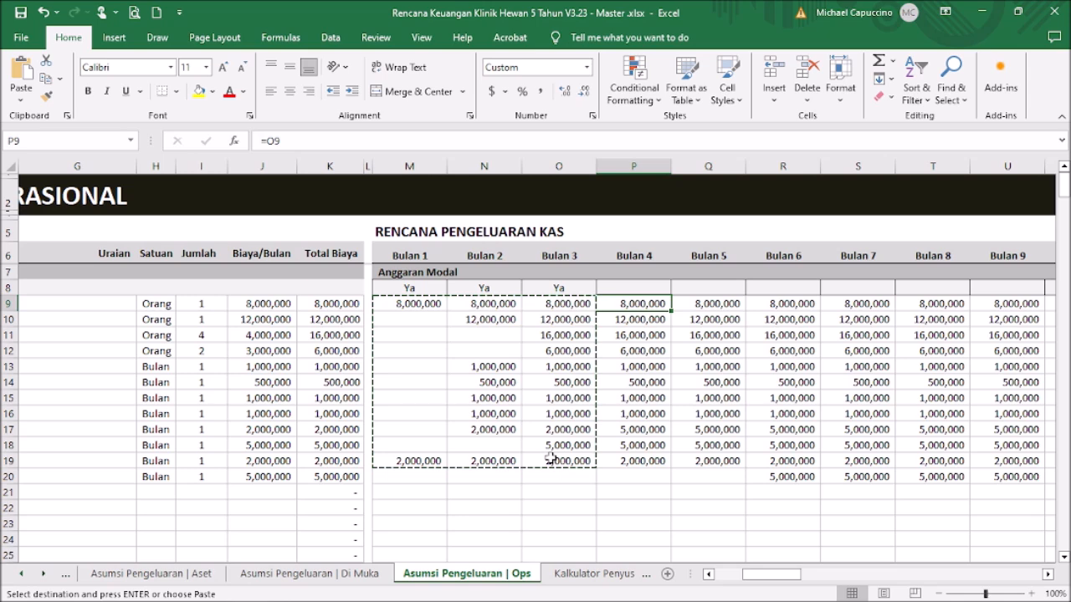
right_click(639, 303)
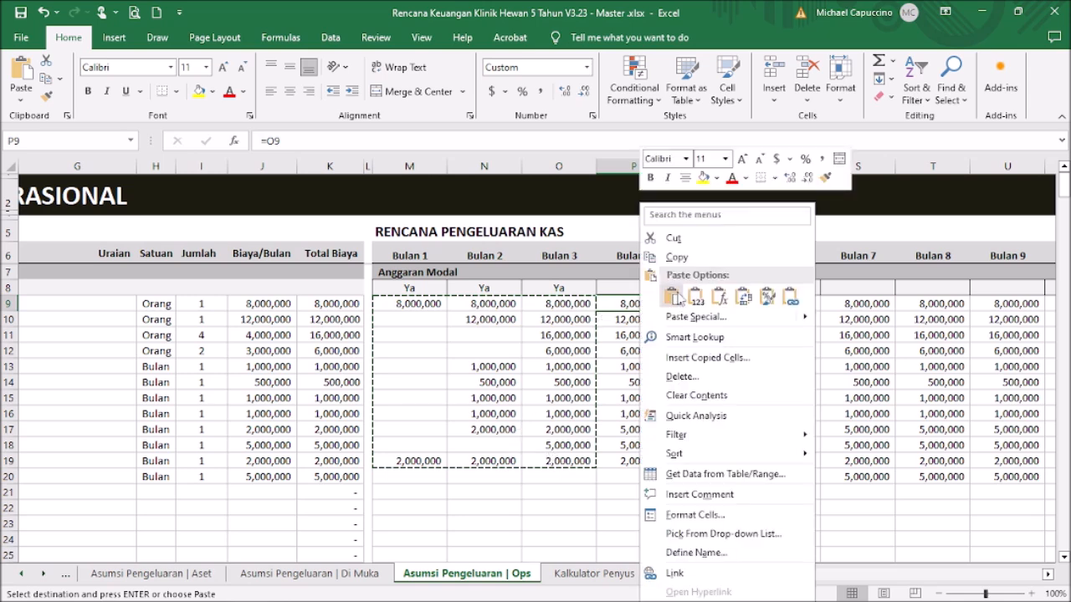
left_click(676, 298)
Step: Clear the Bulan 1 to Bulan 3 expenditures from Manager Operasional through Hosting
left_click_drag(415, 306, 549, 458)
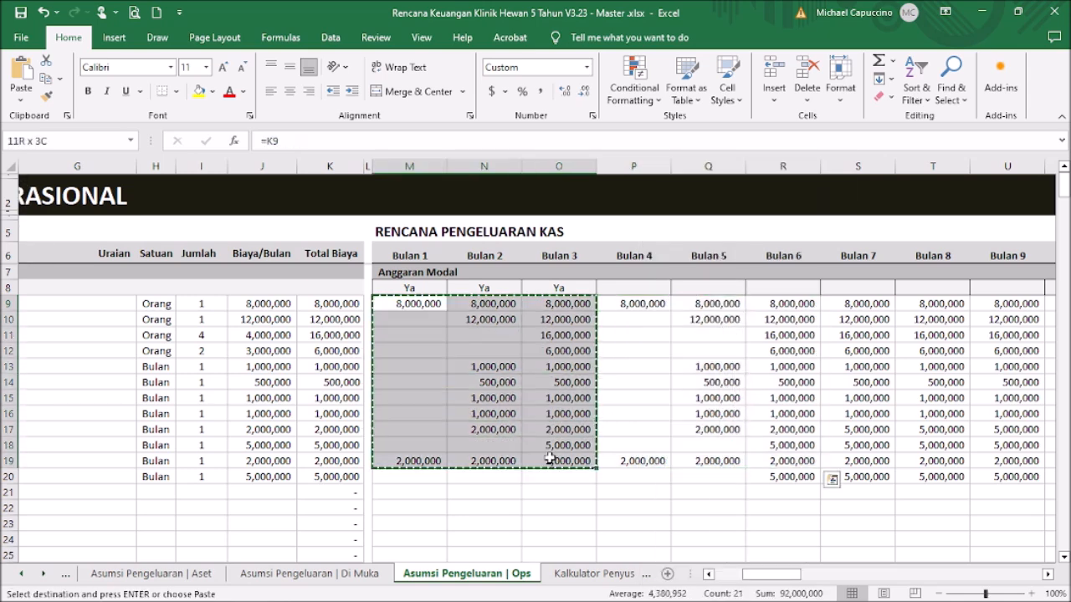
key("ctrl+v")
key("Delete")
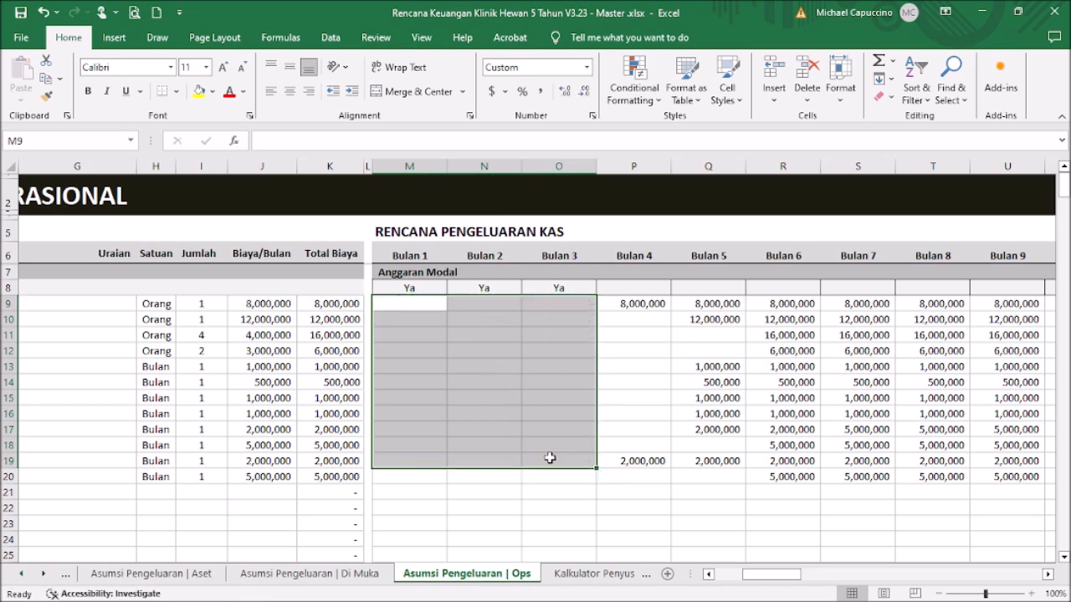
Step: Enter a Bulan 4 cash expenditure of 4,000,000 for Perawat
key("Up")
key("Down")
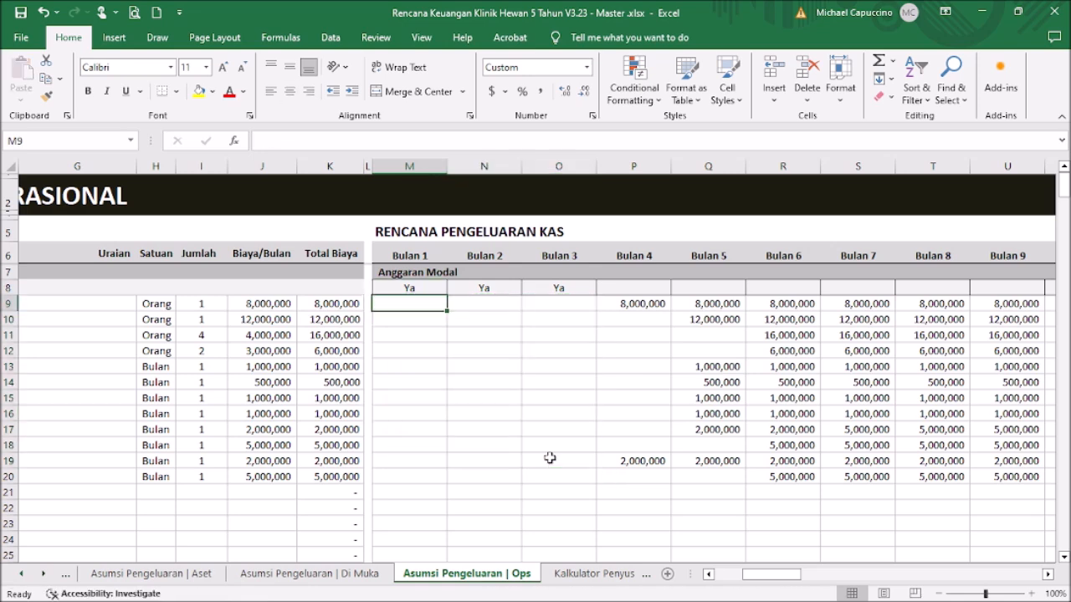
key("Right")
key("Down")
key("Right")
key("Right")
key("Right")
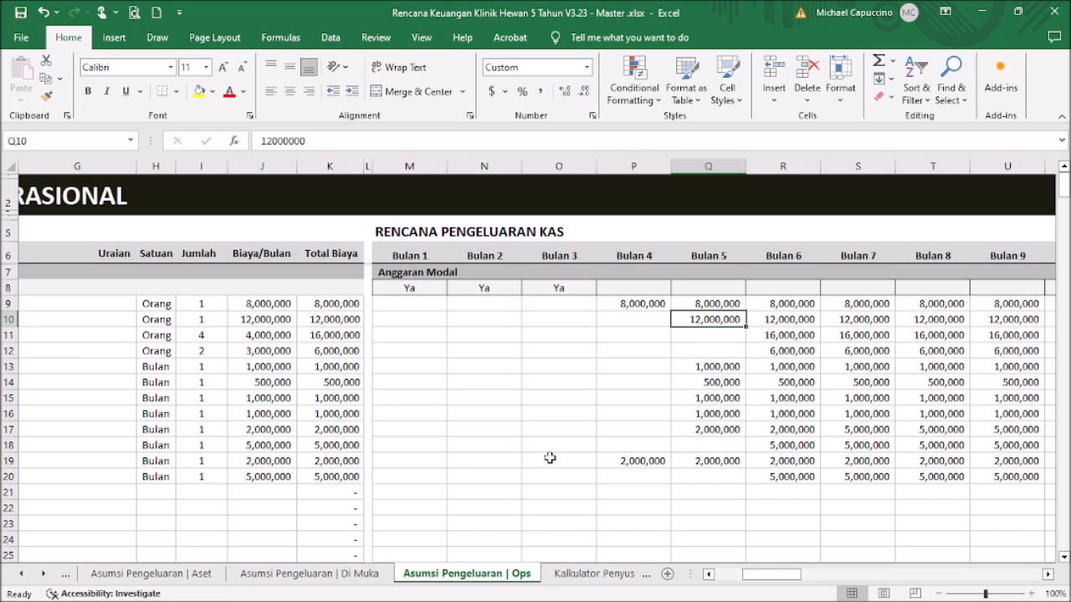
key("Down")
key("Right")
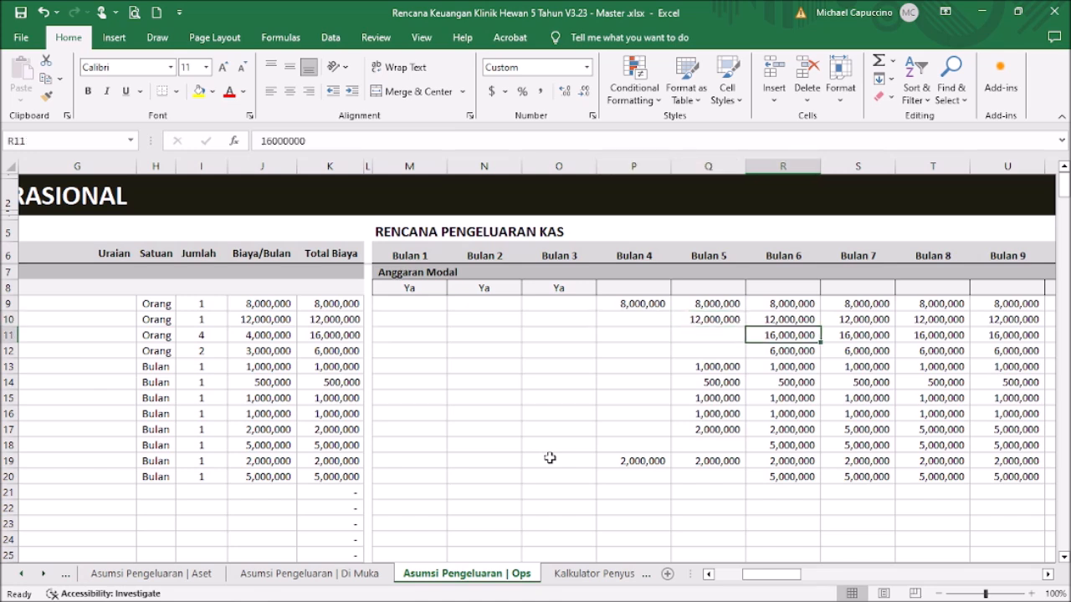
key("Left")
key("Left")
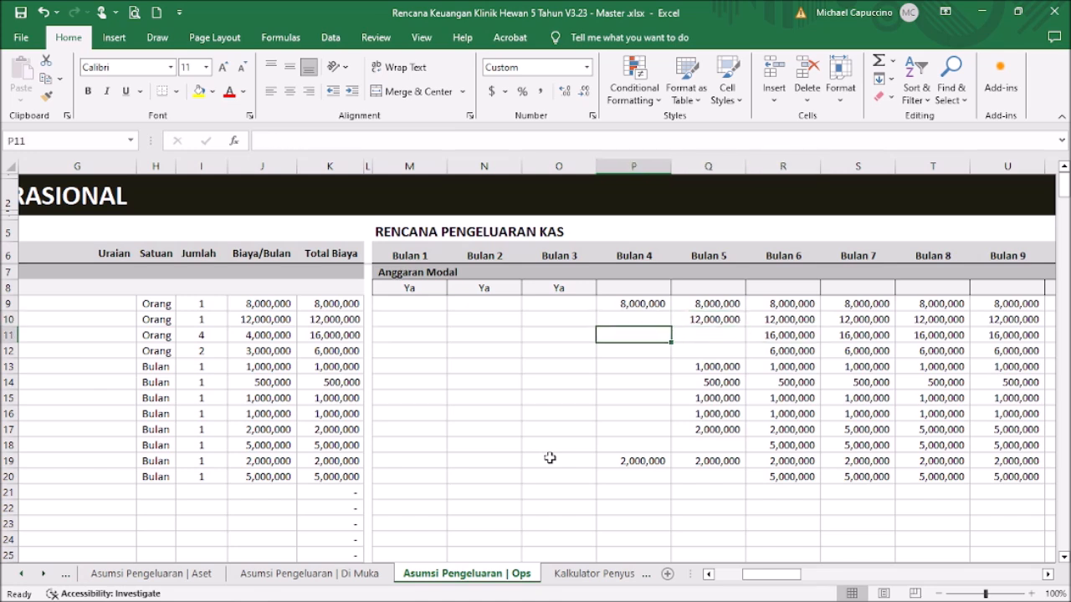
type("4000000")
key("Return")
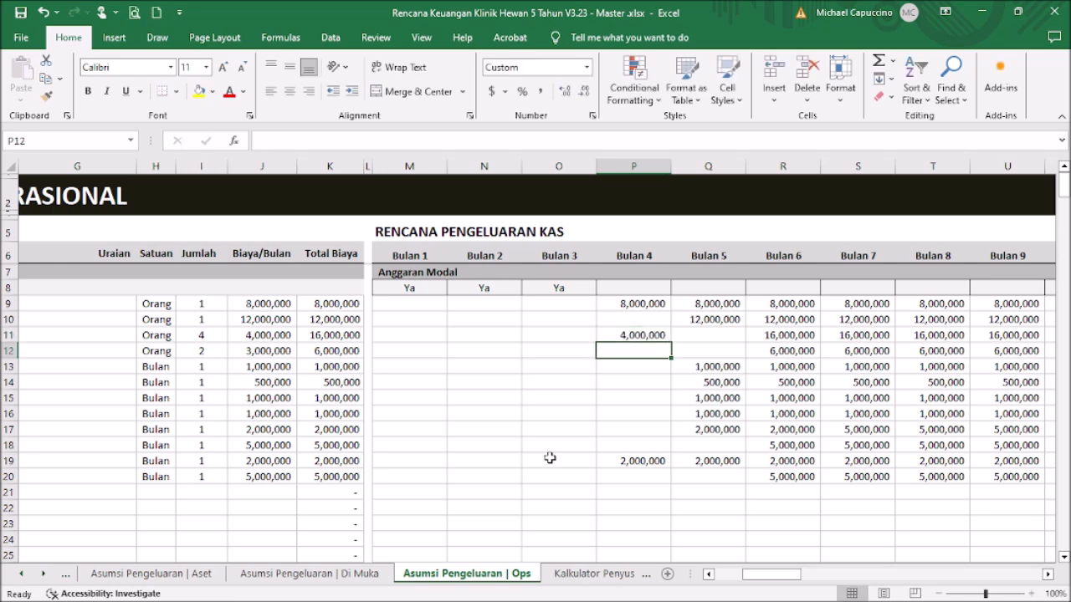
Step: Enter a Bulan 5 cash expenditure of 4,000,000 for Perawat
key("Up")
key("Right")
type("4,000,0")
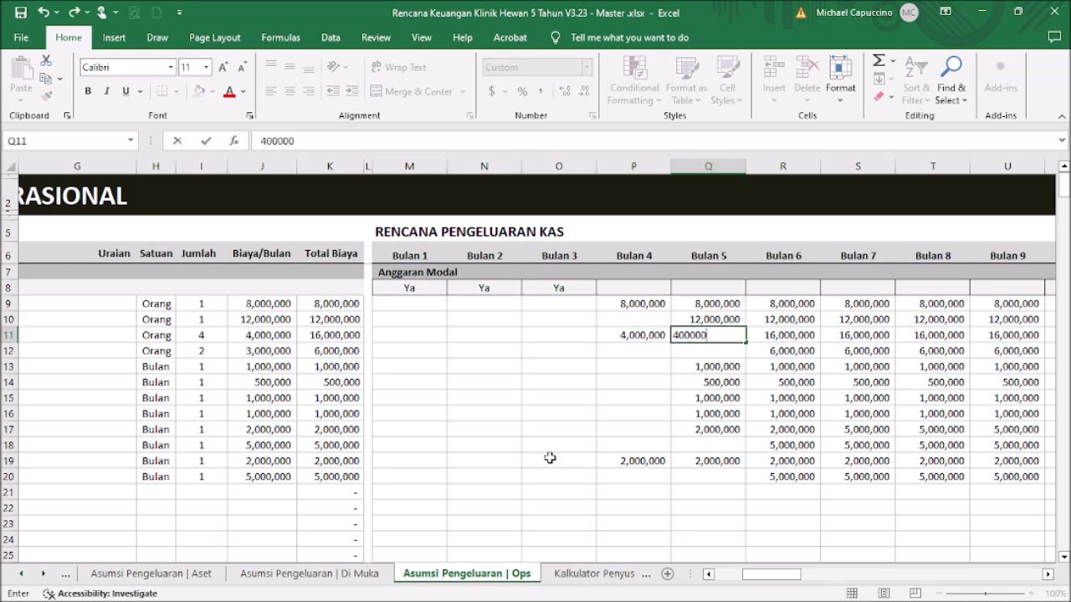
type("00")
key("Return")
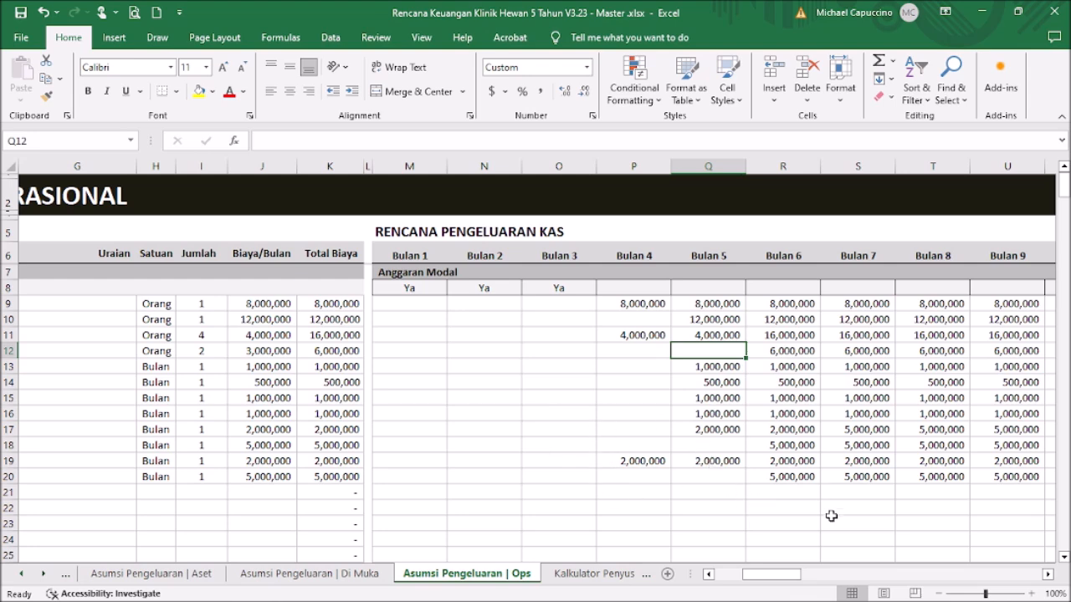
Step: Copy the Ya setting from Bulan 3 in the Anggaran Modal row to Bulan 4 through Bulan 6
mouse_move(791, 574)
left_mouse_down()
mouse_move(1006, 567)
mouse_move(770, 574)
left_mouse_up()
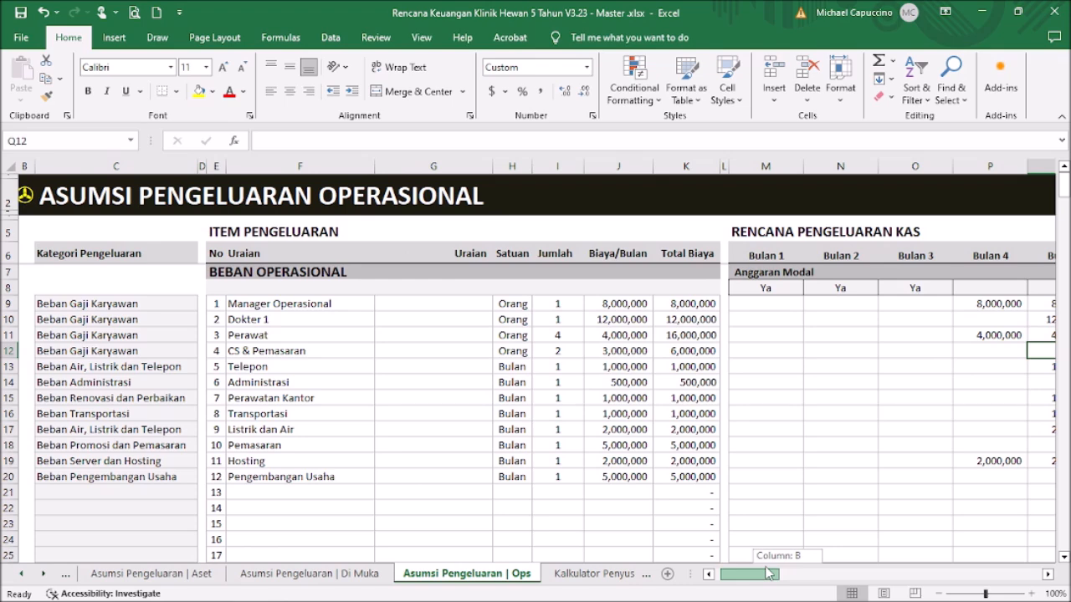
left_click_drag(768, 572, 775, 572)
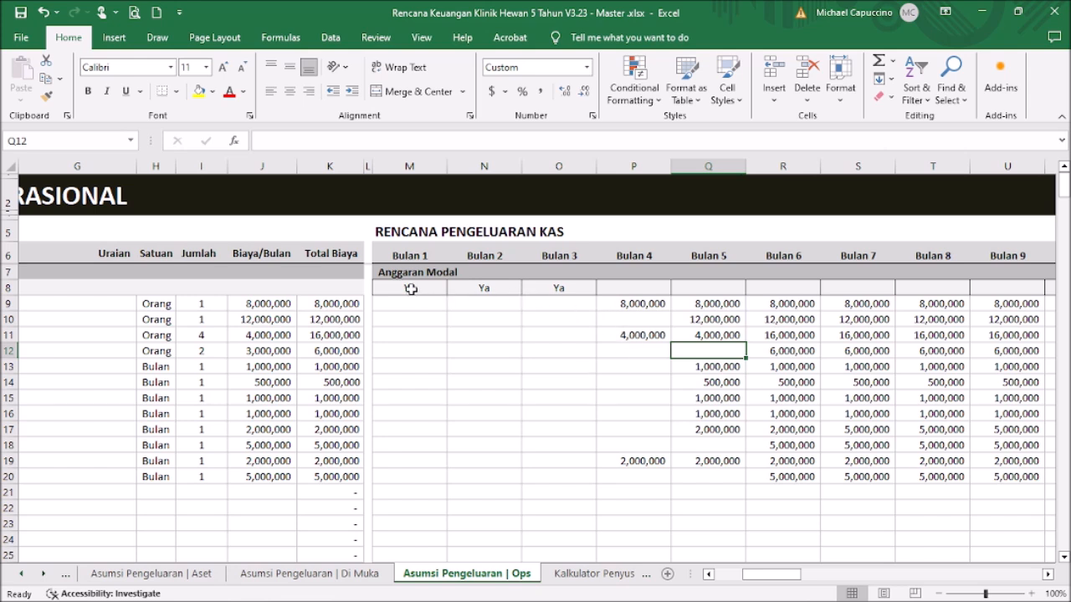
left_click(9, 288)
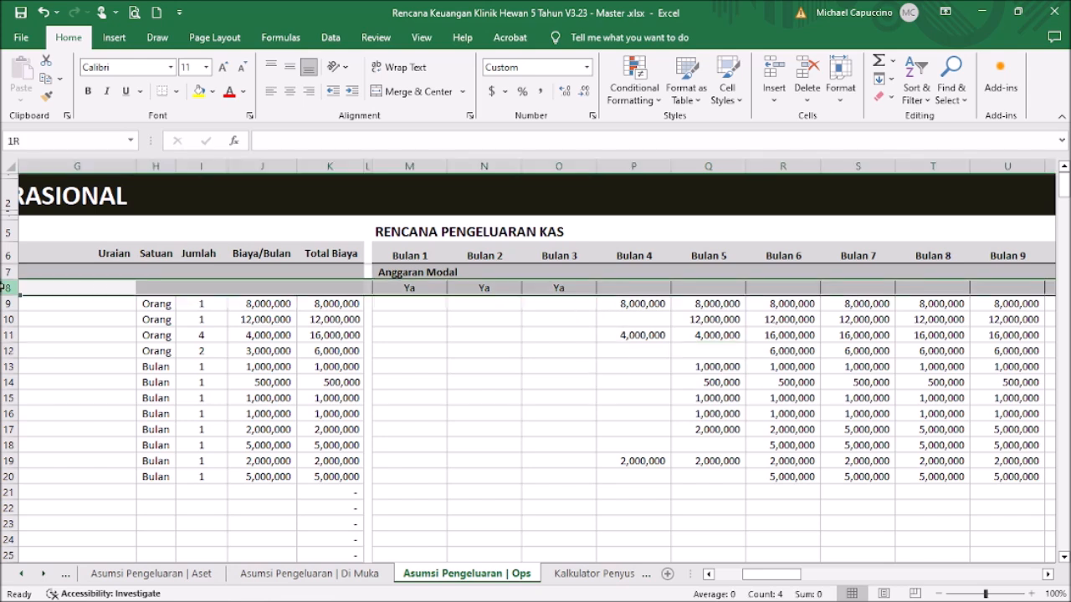
left_click(563, 288)
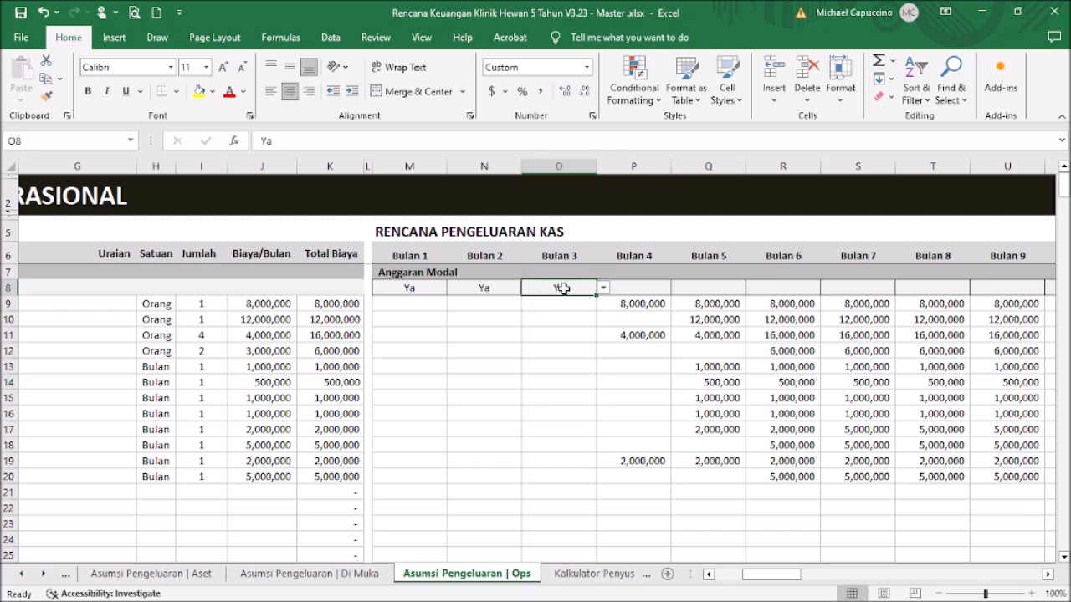
key("ctrl+c")
key("Right")
key("shift+Right")
key("shift+Right")
key("Return")
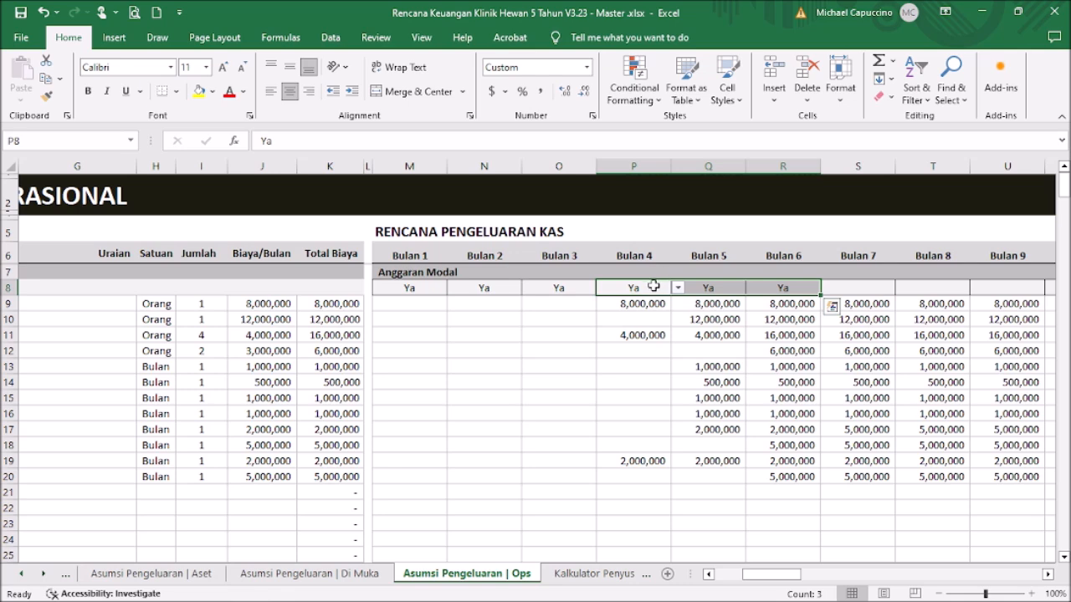
Step: Review the cash expenditure columns for Bulan 1 through Bulan 6 that are marked as capital budget
left_click_drag(635, 164, 410, 166)
left_click(795, 164)
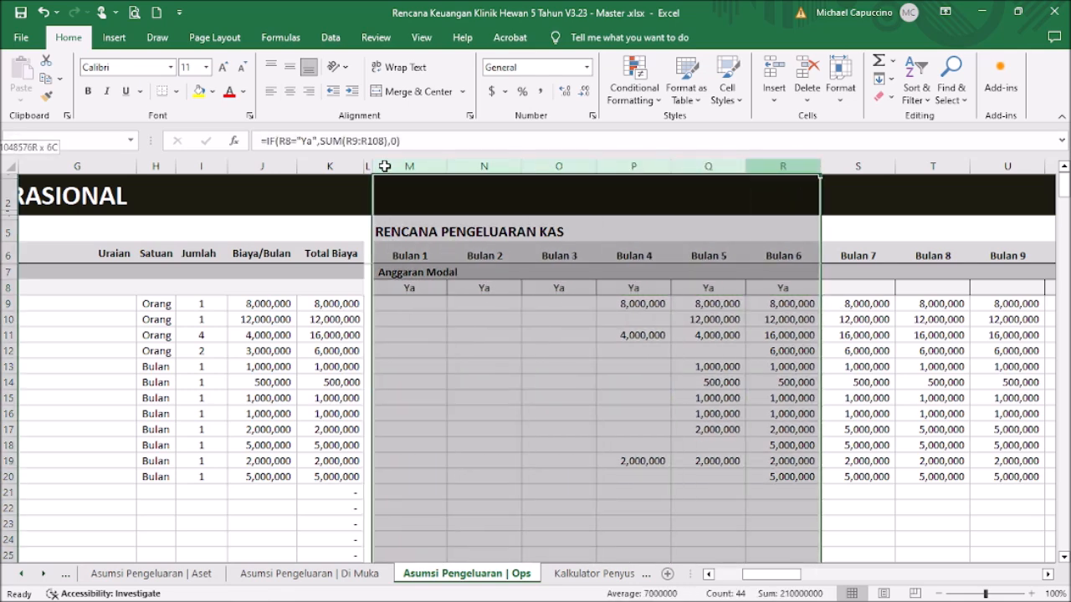
left_click(559, 336)
Step: Go through the main menu to the Permodalan plan and check the Biaya Tetap formula under the capital needs
left_click_drag(790, 576, 703, 578)
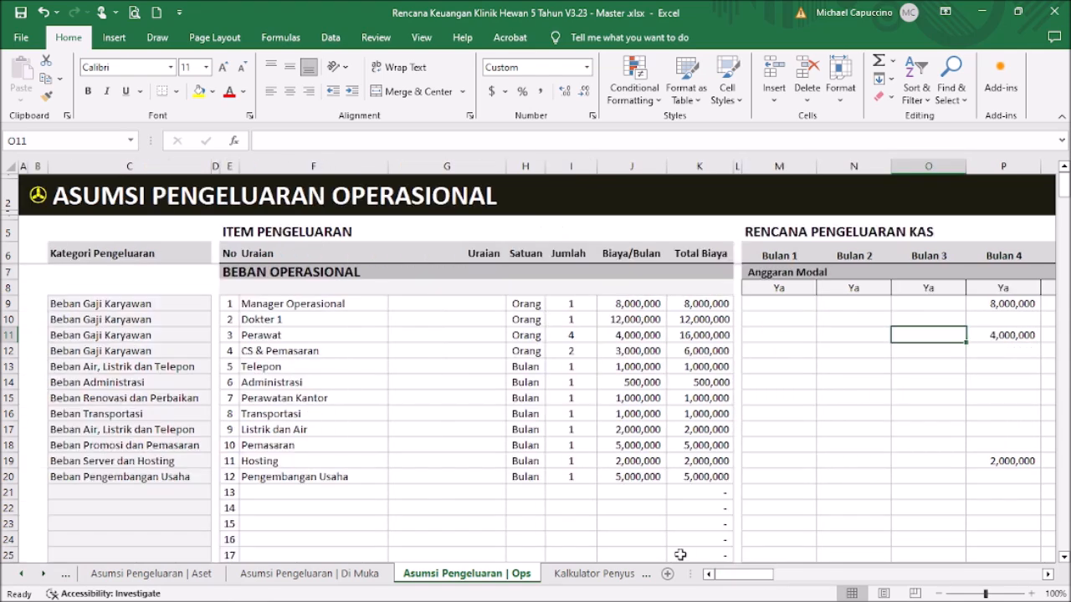
left_click(40, 198)
left_click(109, 435)
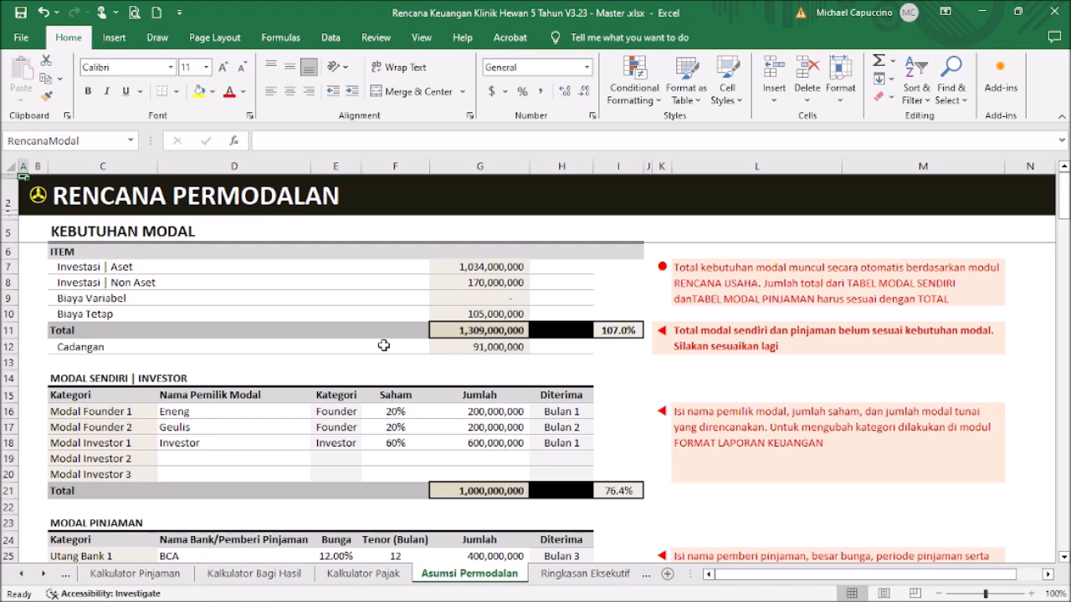
left_click(489, 313)
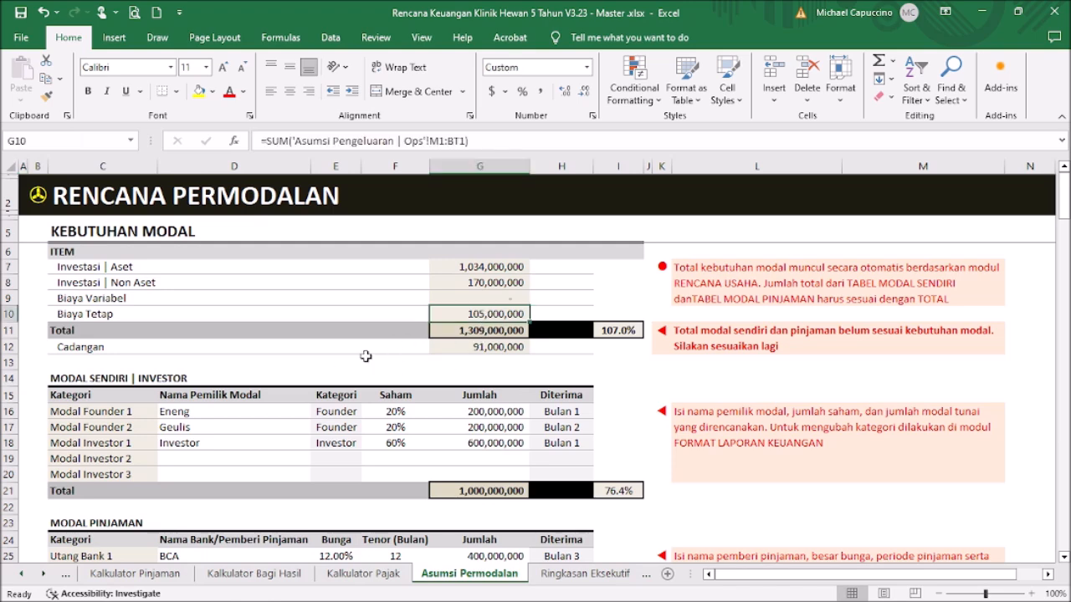
Step: Reopen the operational expense assumptions through the main menu and review Dokter 1's expense category
left_click(38, 197)
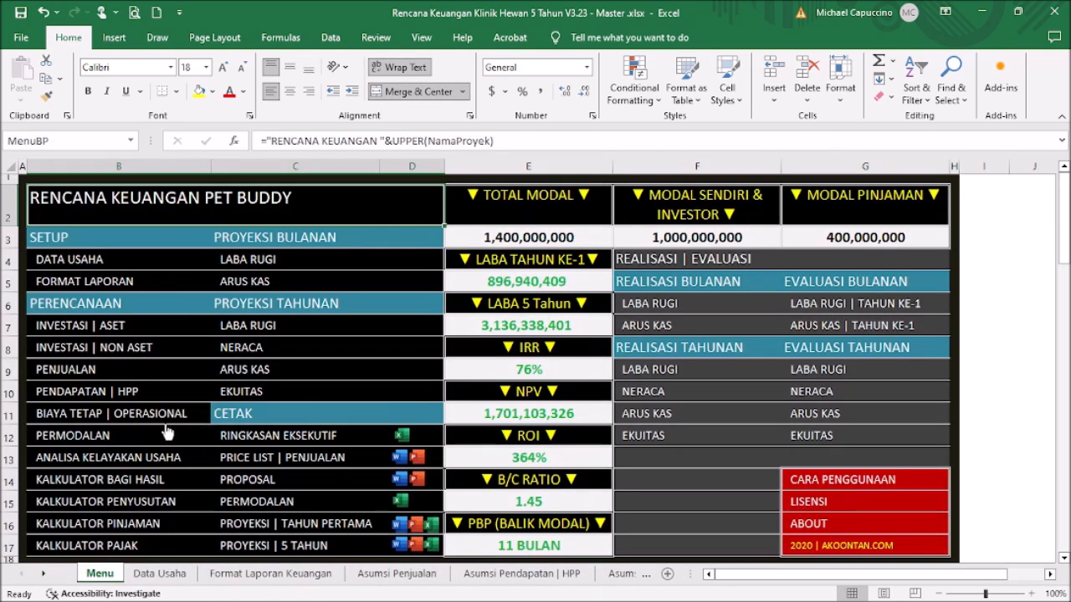
left_click(100, 415)
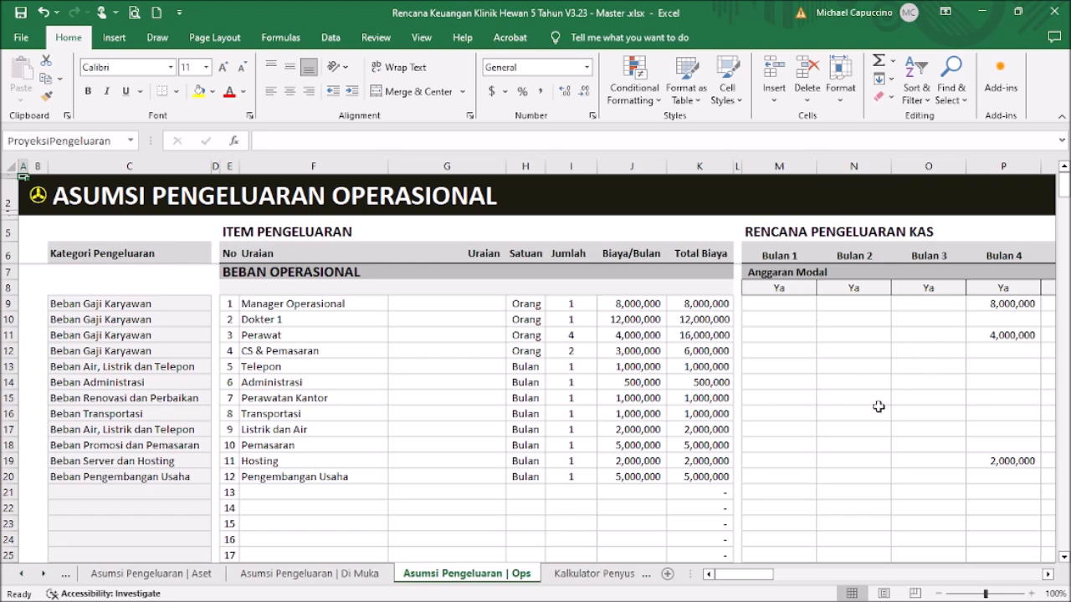
mouse_move(750, 575)
left_mouse_down()
mouse_move(766, 574)
mouse_move(744, 574)
left_mouse_up()
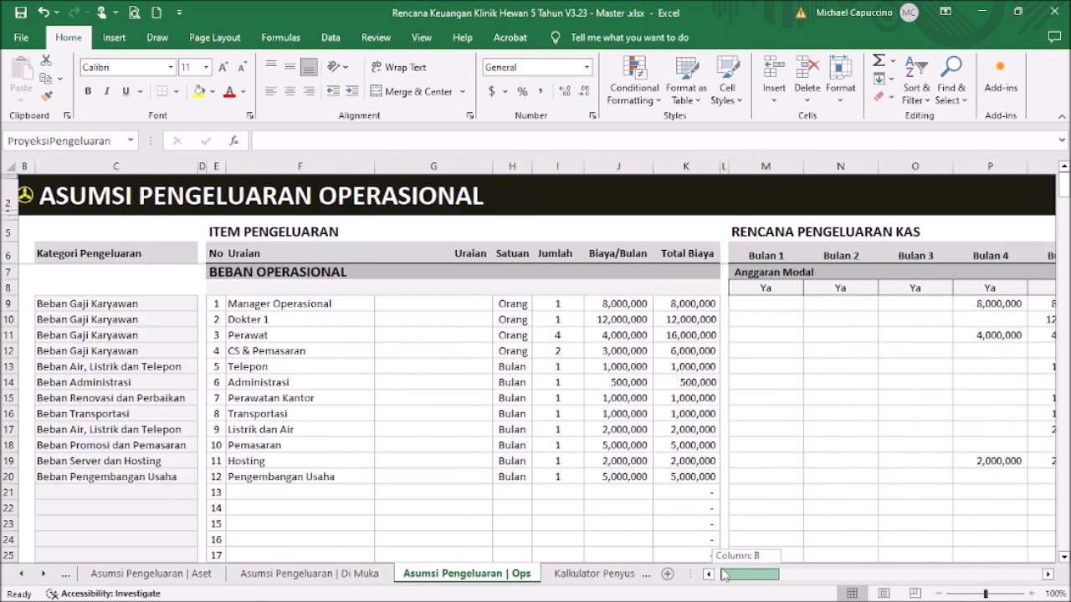
left_click(155, 314)
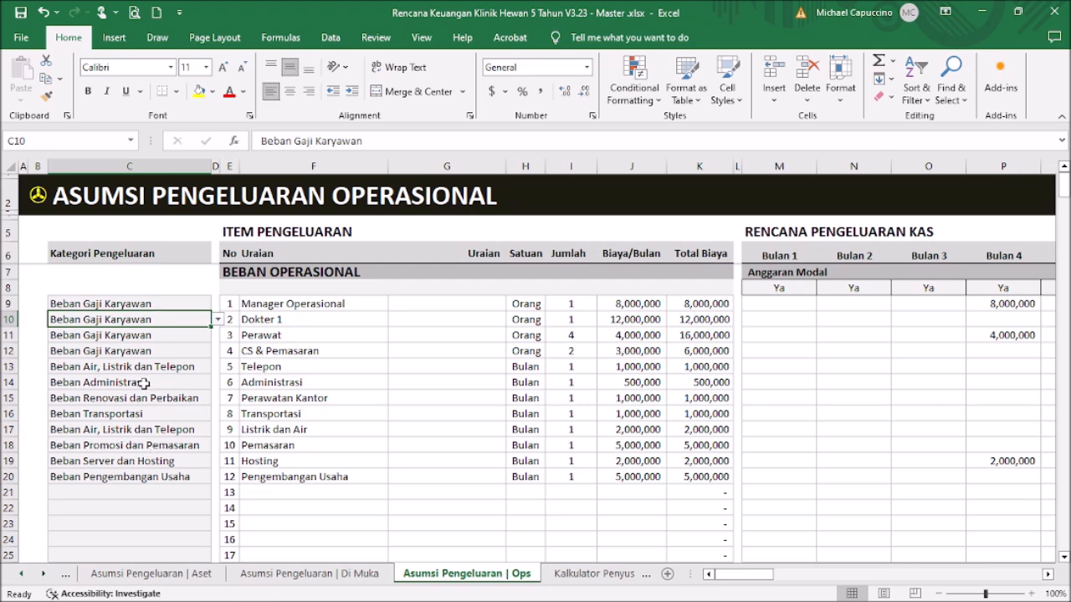
Step: Return to the main menu and open the Permodalan plan
left_click(38, 195)
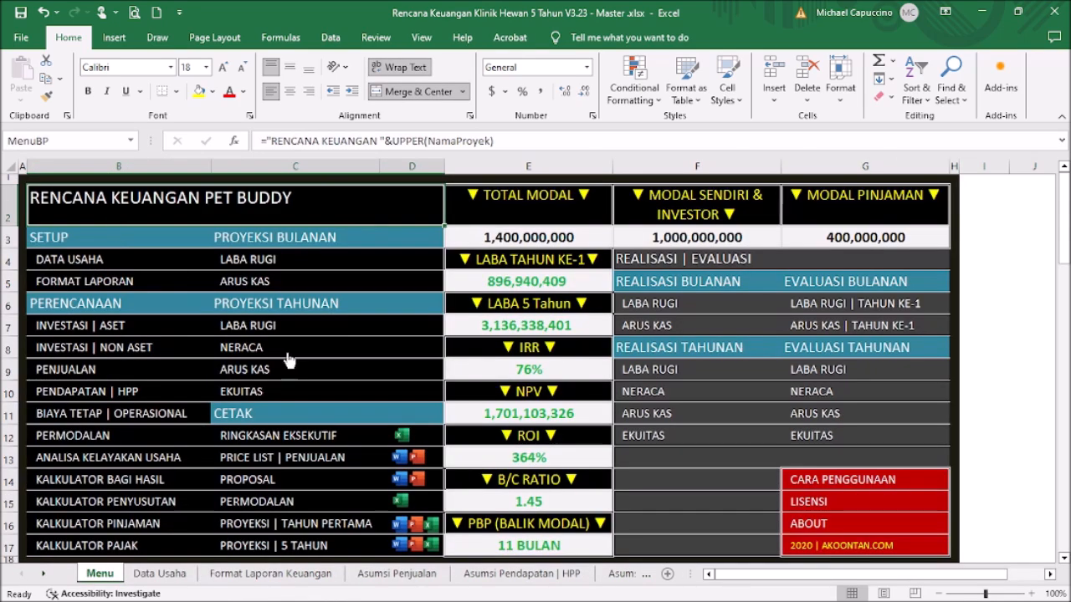
left_click(88, 433)
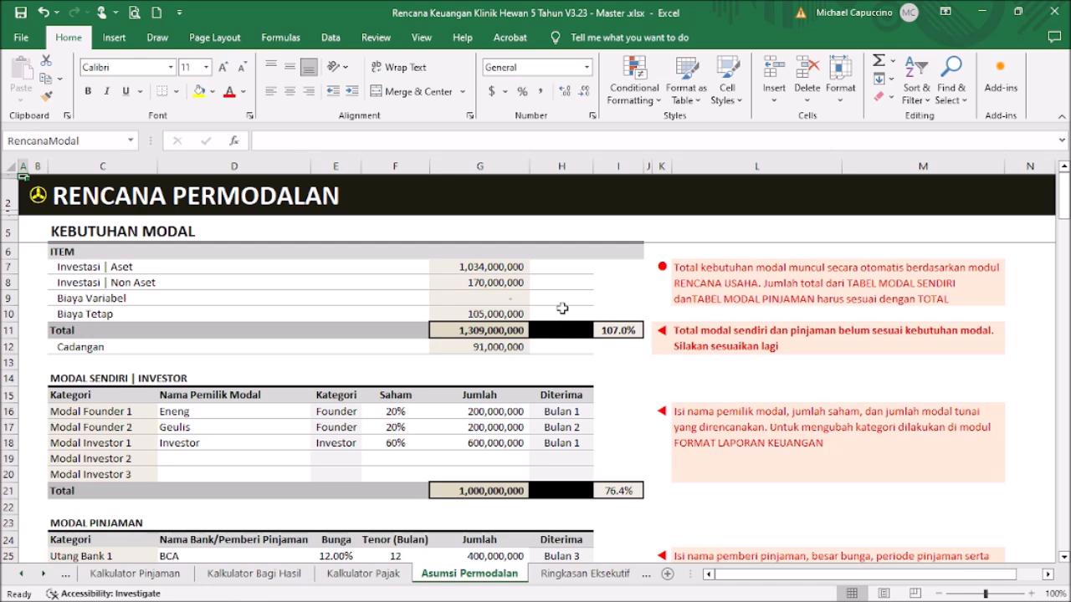
Step: Review the Modal Founder 1 entry in the Modal Sendiri | Investor table, covering its owner name, category, share and amount
scroll(581, 285, "down", 1)
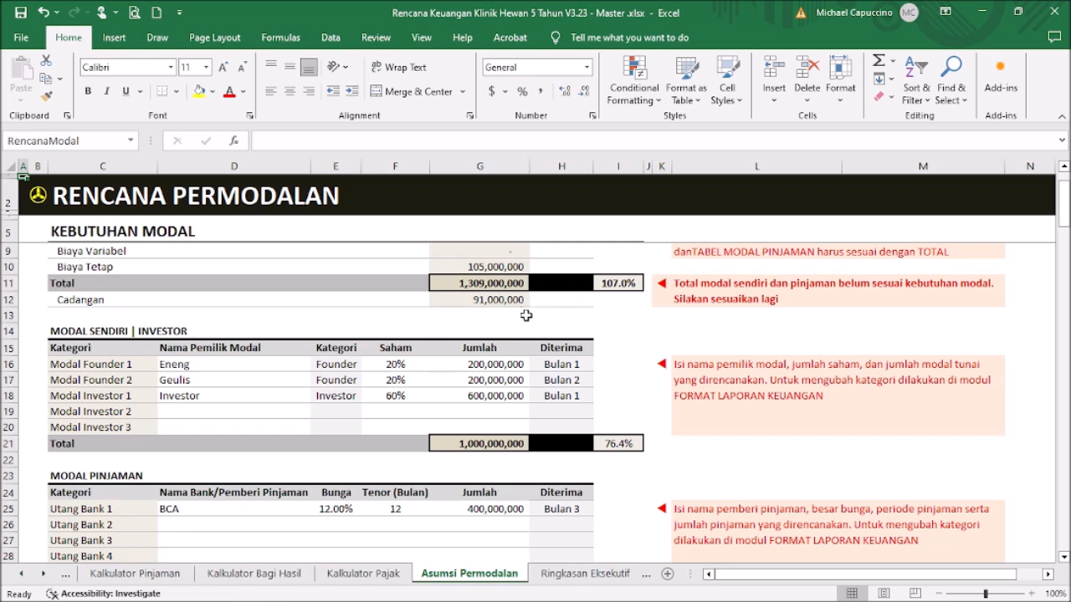
scroll(572, 343, "down", 1)
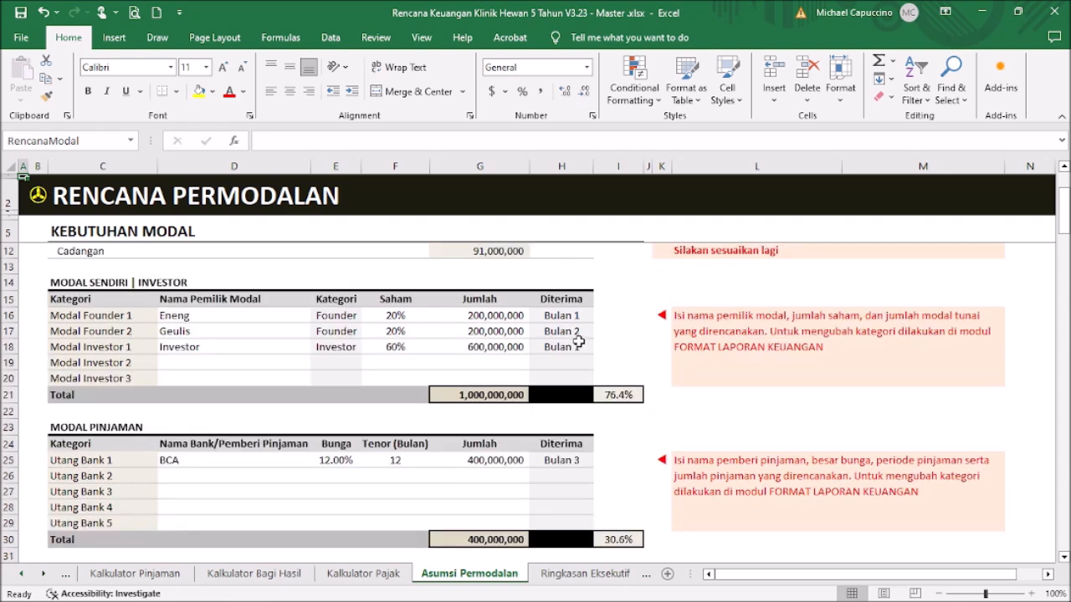
scroll(577, 376, "up", 1)
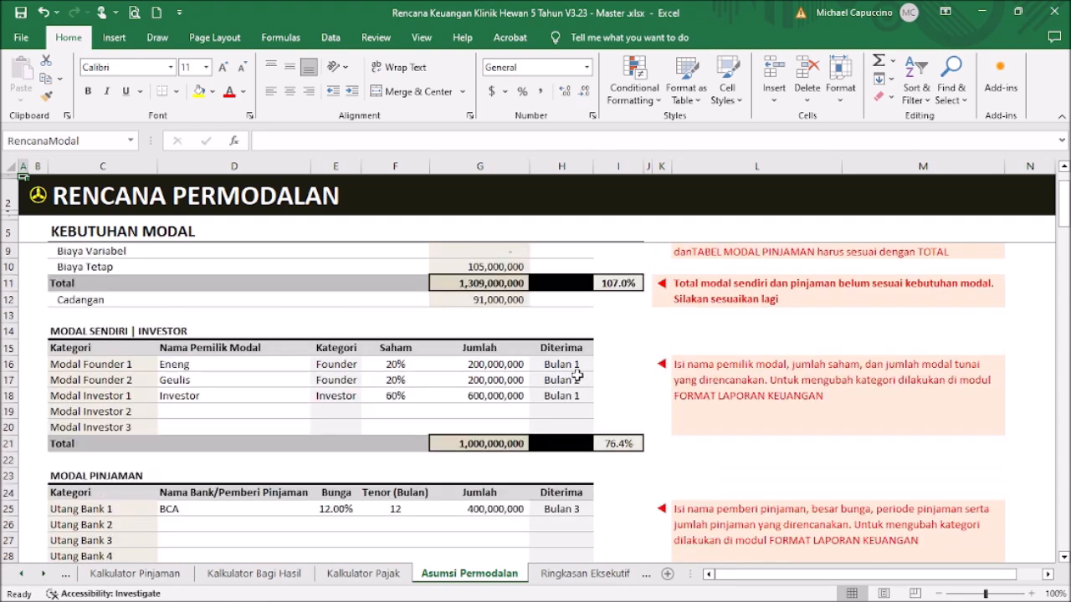
scroll(577, 377, "down", 1)
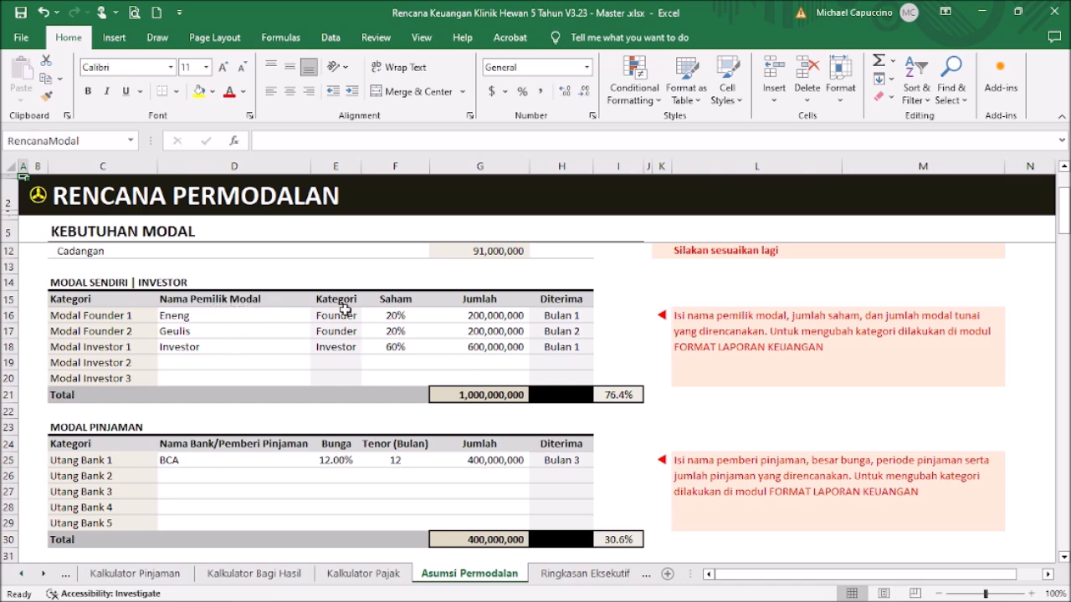
left_click(232, 312)
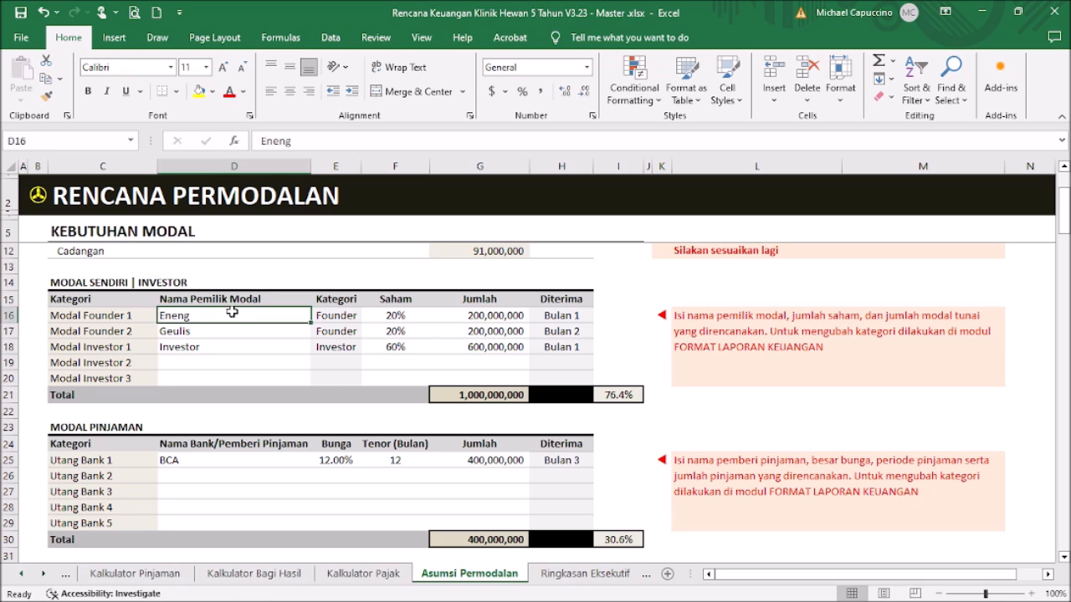
left_click(352, 315)
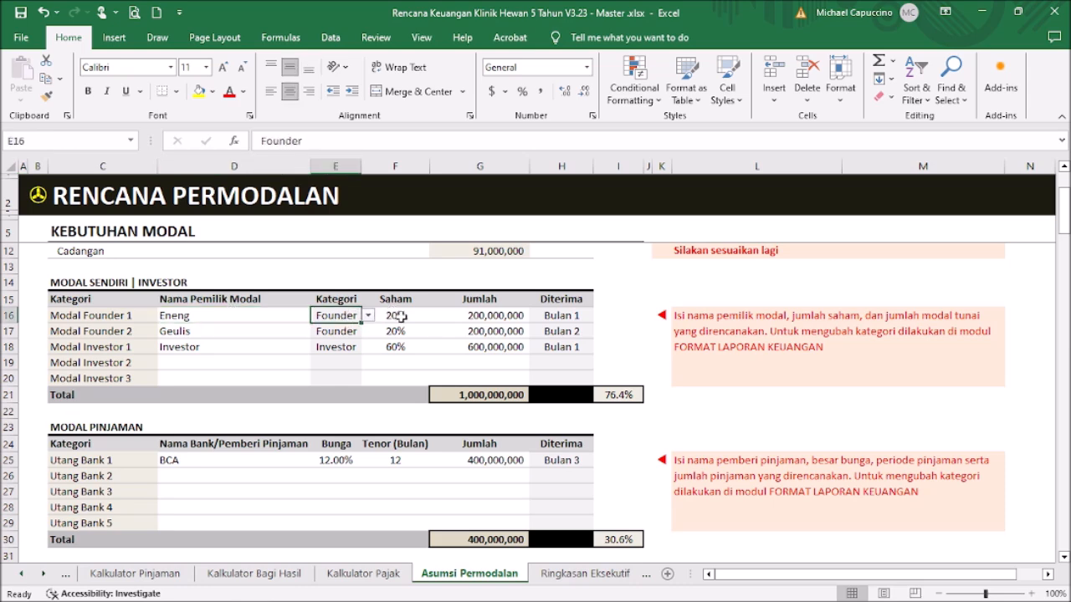
key("Right")
key("Right")
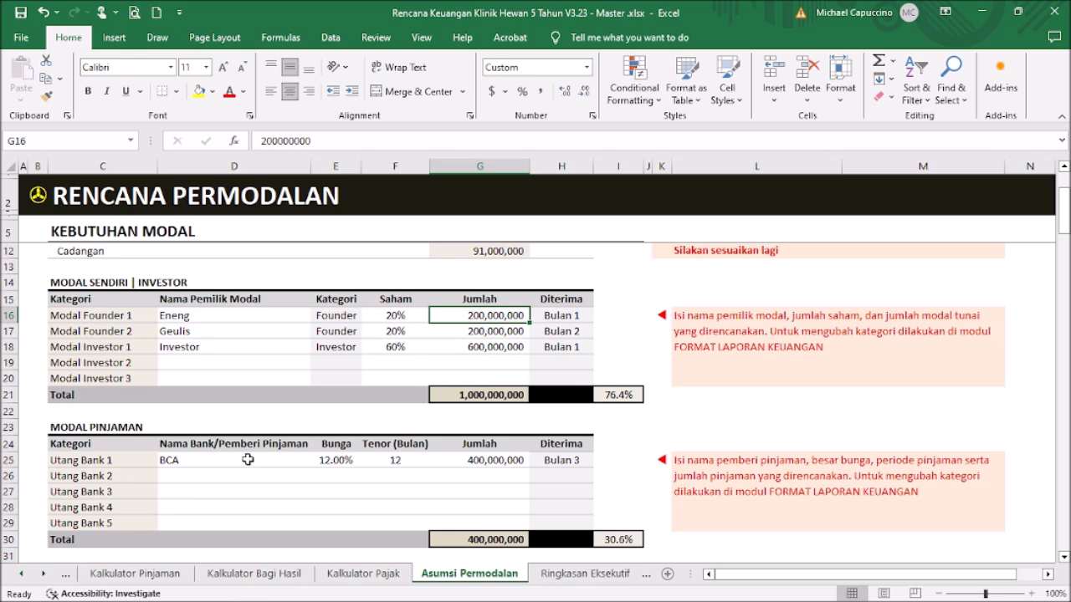
Step: Review the Utang Bank 1 entry in the Modal Pinjaman table, covering its lender, interest, tenor and loan amount
scroll(465, 437, "down", 1)
left_click(505, 414)
left_click(184, 411)
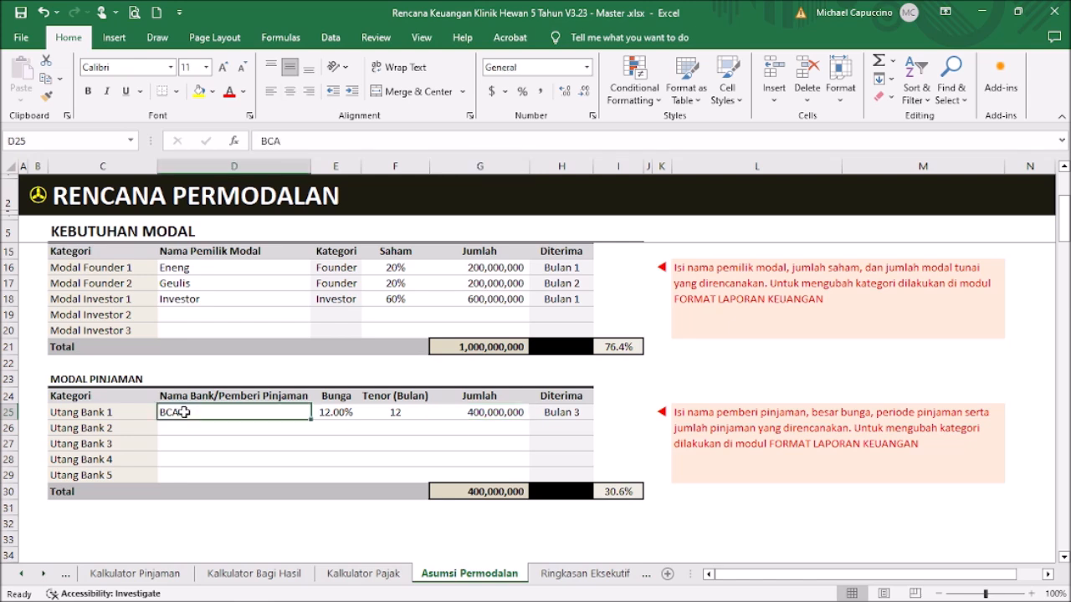
left_click(335, 412)
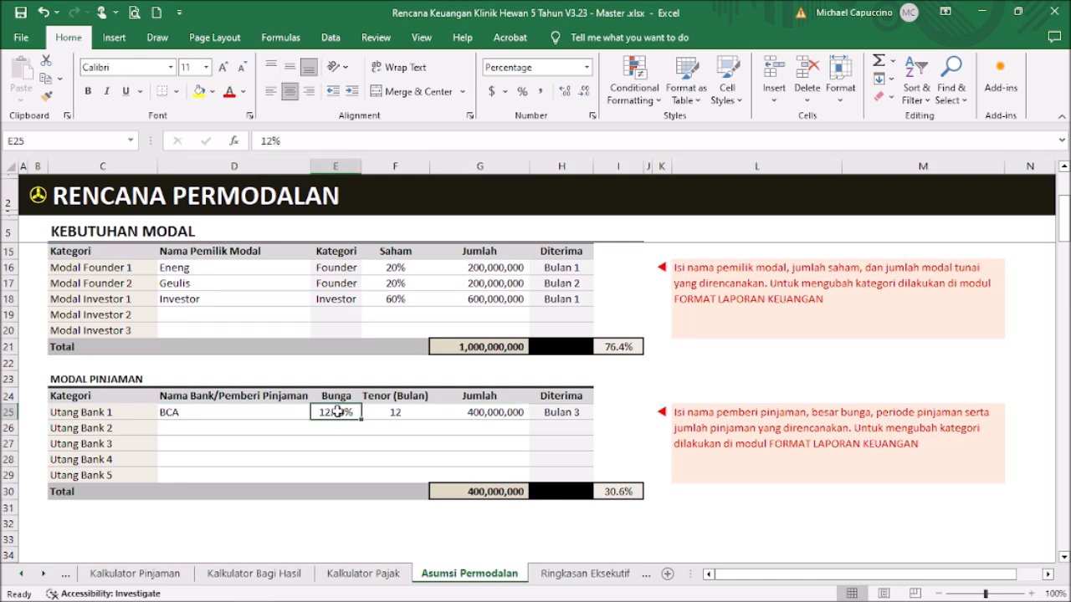
left_click(408, 411)
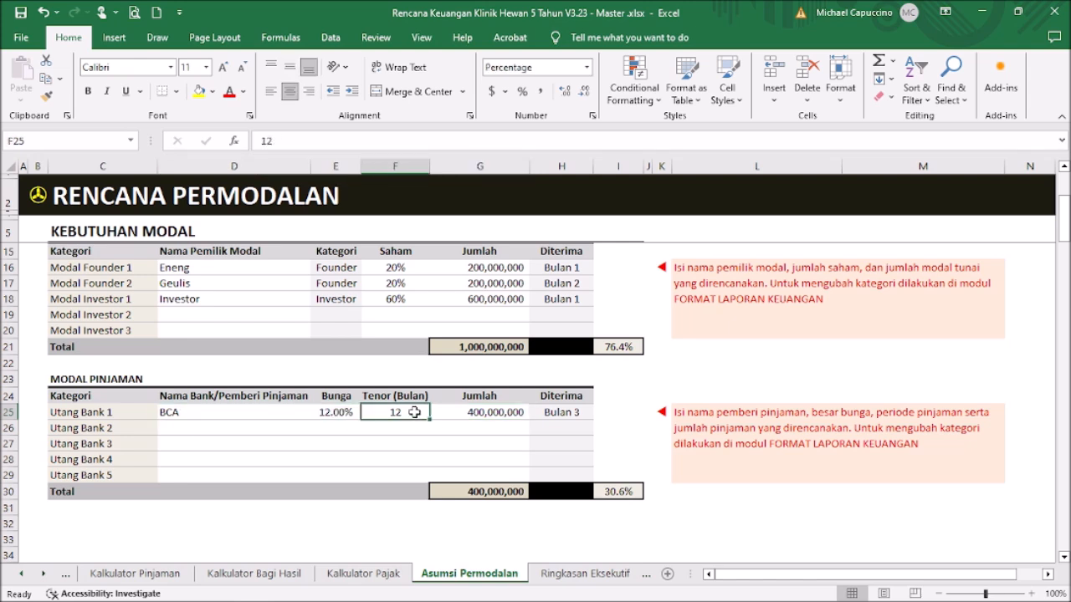
left_click(499, 411)
Step: Compare the own-capital and loan tables and check the Diterima month of Modal Founder 1
scroll(509, 411, "up", 2)
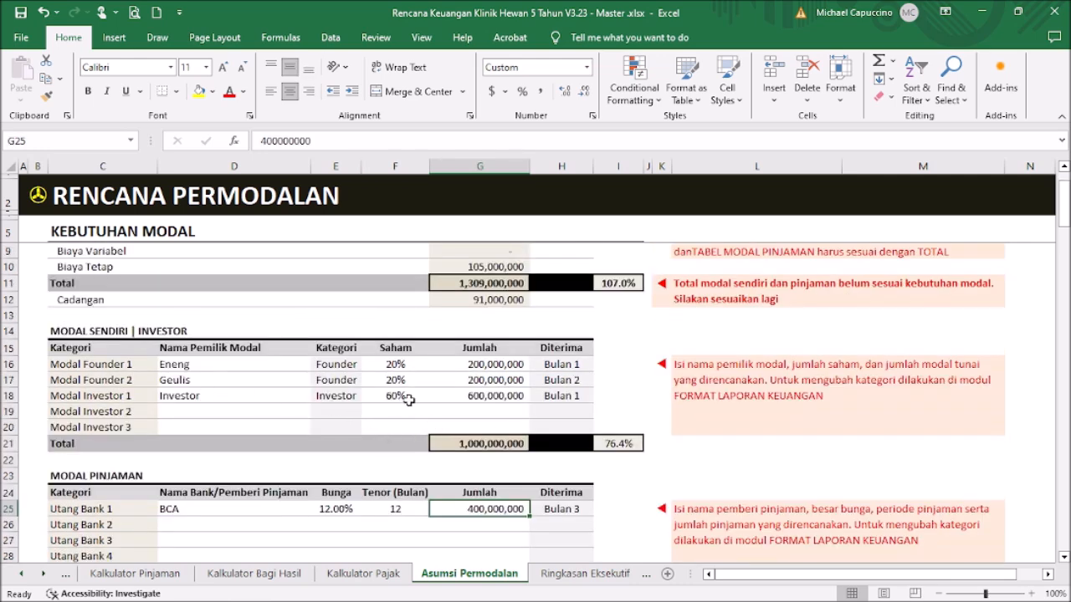
scroll(415, 395, "down", 1)
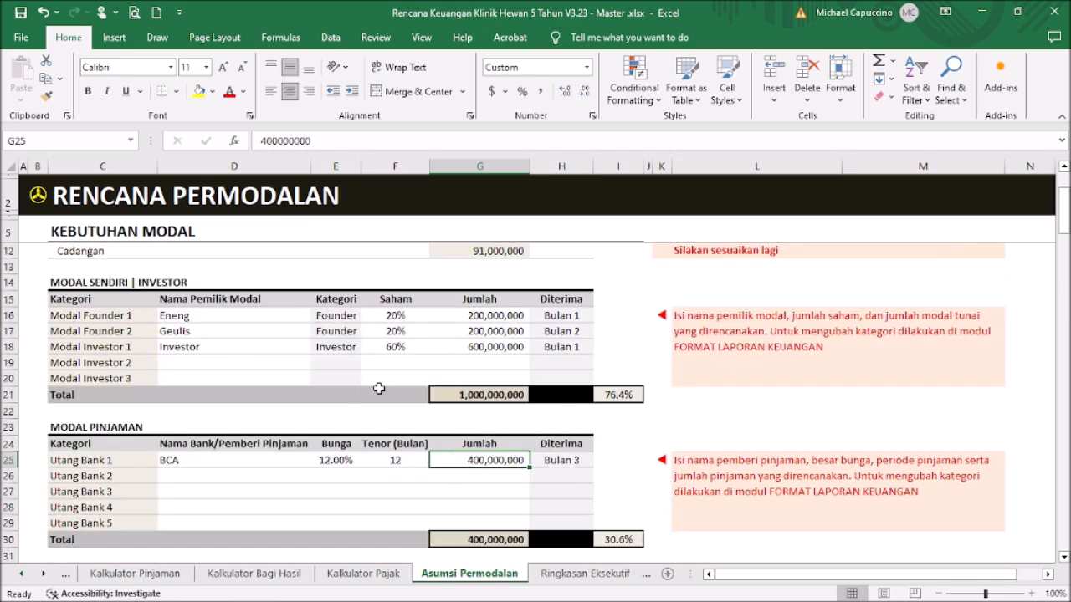
scroll(410, 392, "up", 1)
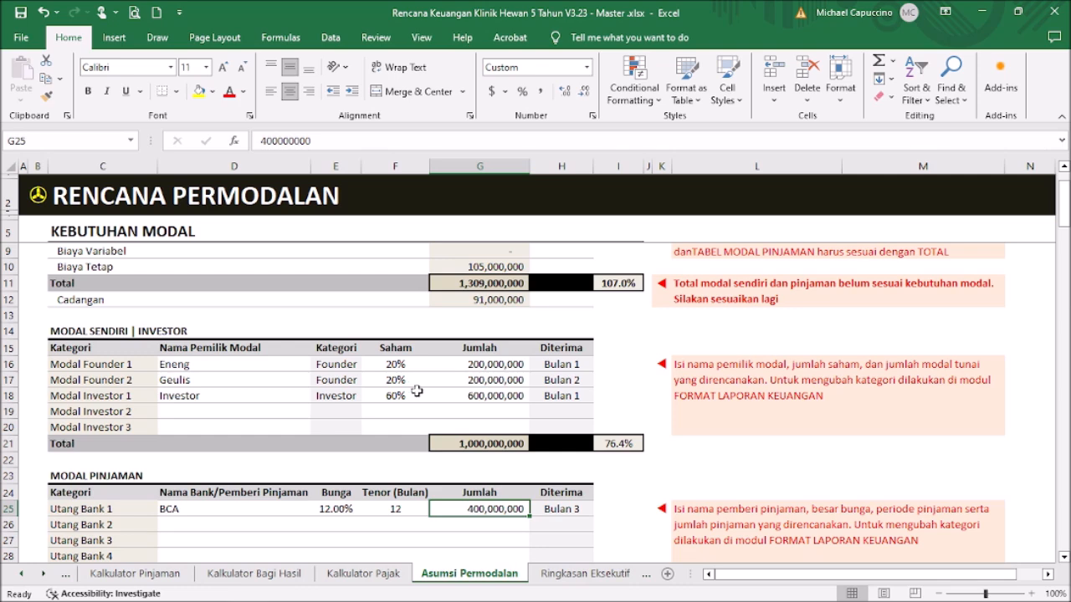
scroll(552, 370, "down", 1)
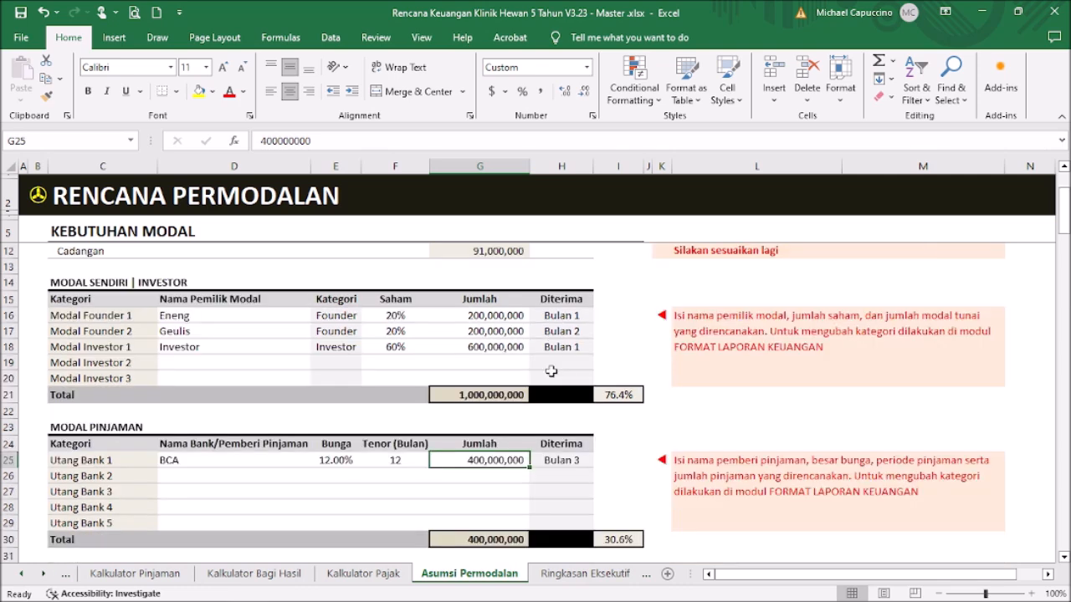
left_click(573, 318)
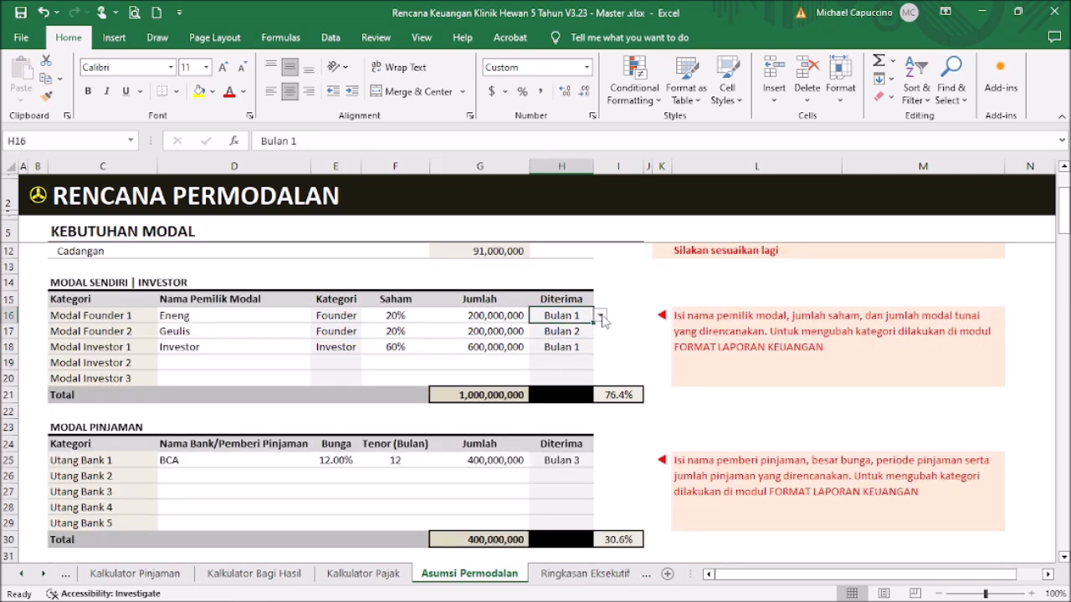
scroll(312, 346, "down", 1)
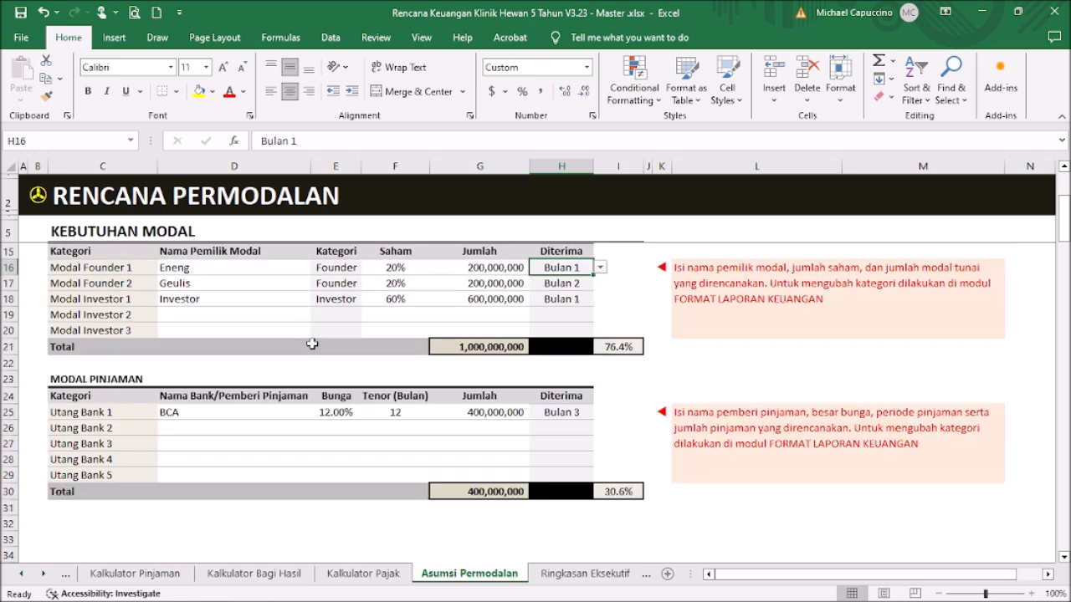
scroll(327, 344, "up", 1)
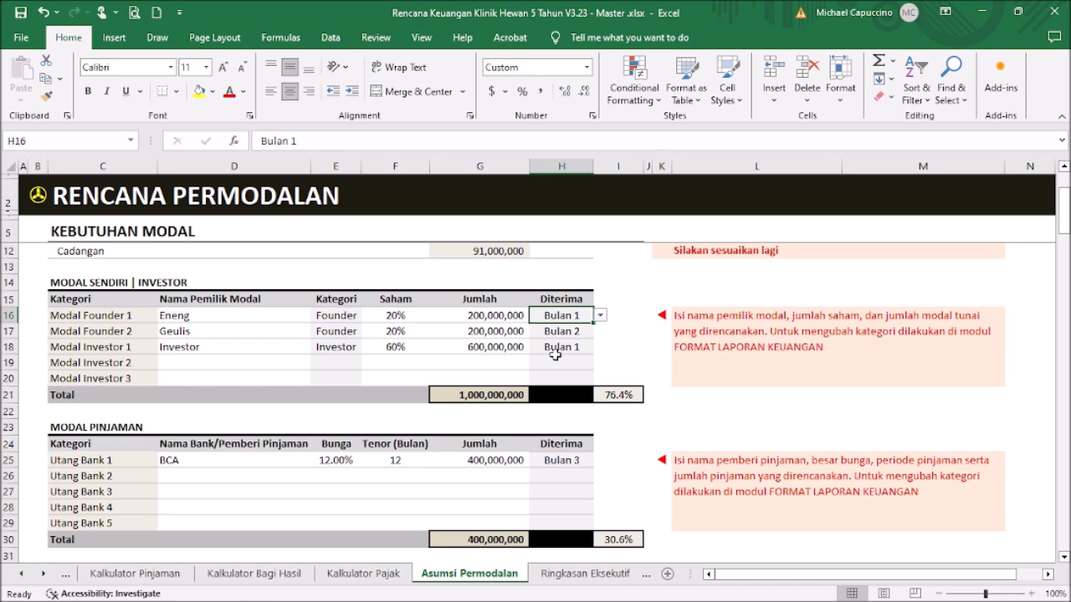
Step: Check the Cadangan formula below the total in the Kebutuhan Modal table
scroll(558, 361, "up", 2)
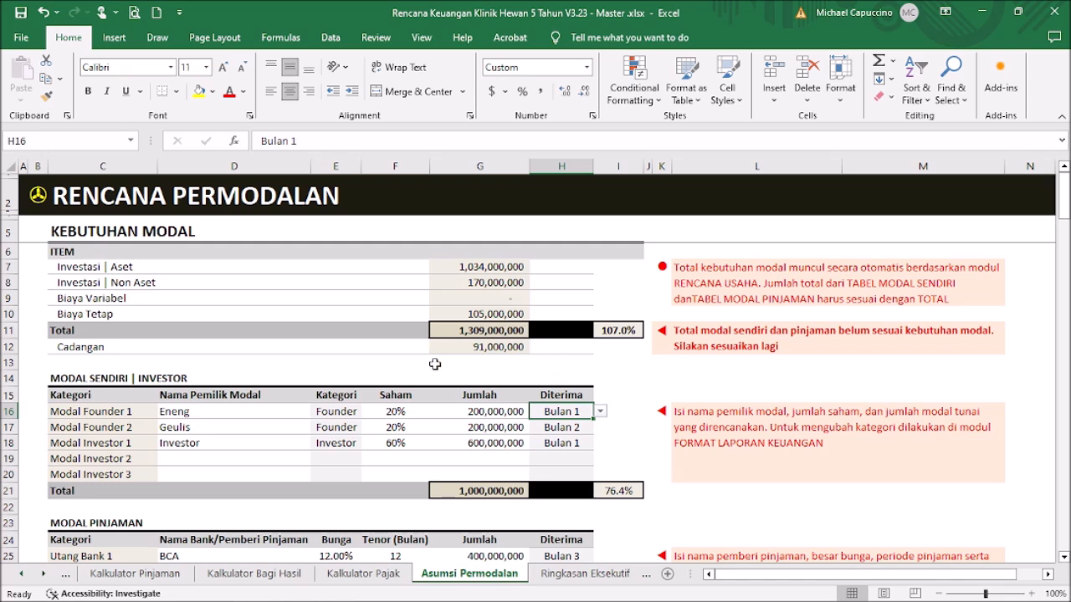
scroll(510, 432, "down", 2)
scroll(491, 399, "up", 2)
left_click(524, 347)
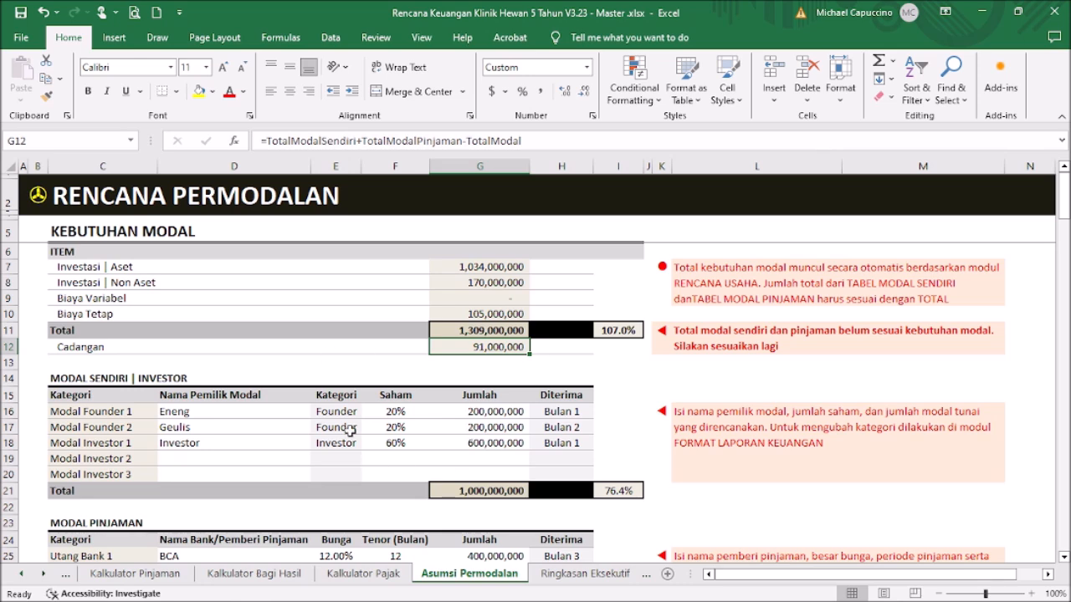
Step: Open Analisa Kelayakan Usaha through the main menu and skim its sections down to the monthly variable costs
left_click(38, 195)
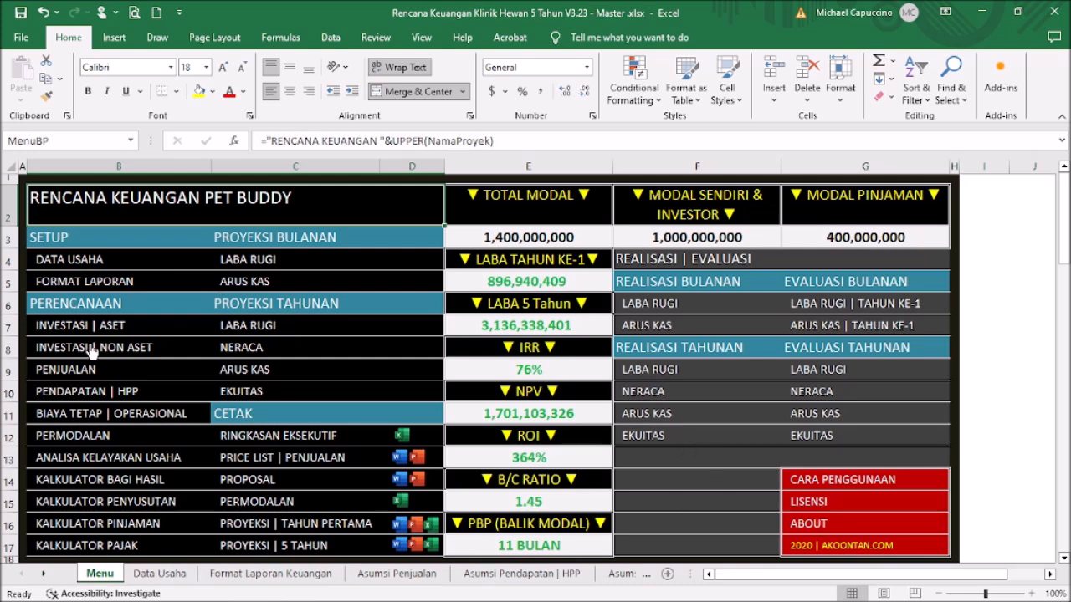
left_click(56, 458)
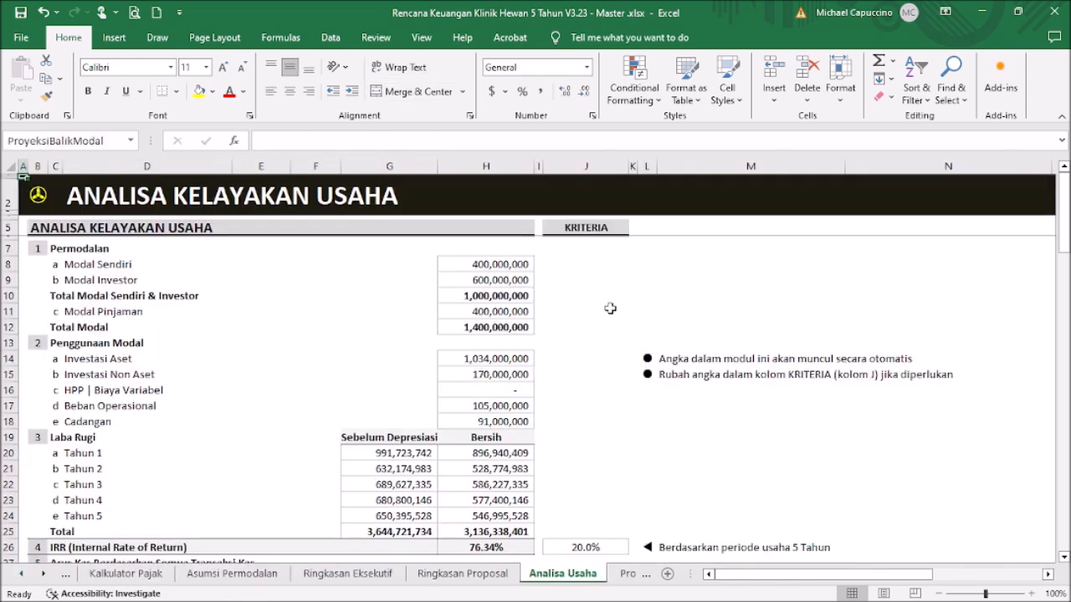
scroll(576, 317, "down", 11)
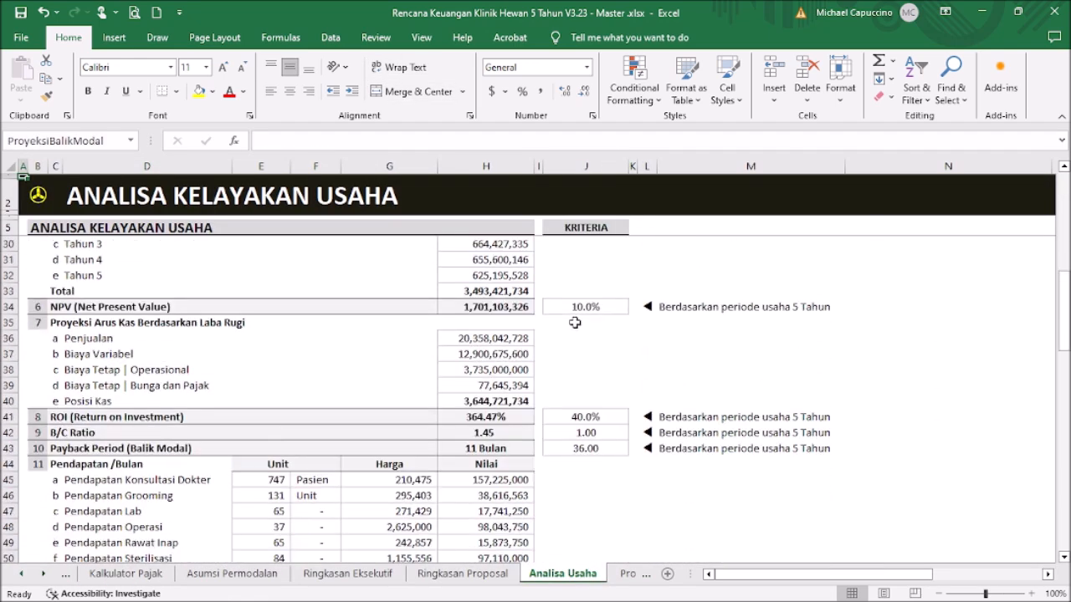
scroll(577, 328, "down", 2)
scroll(577, 332, "down", 2)
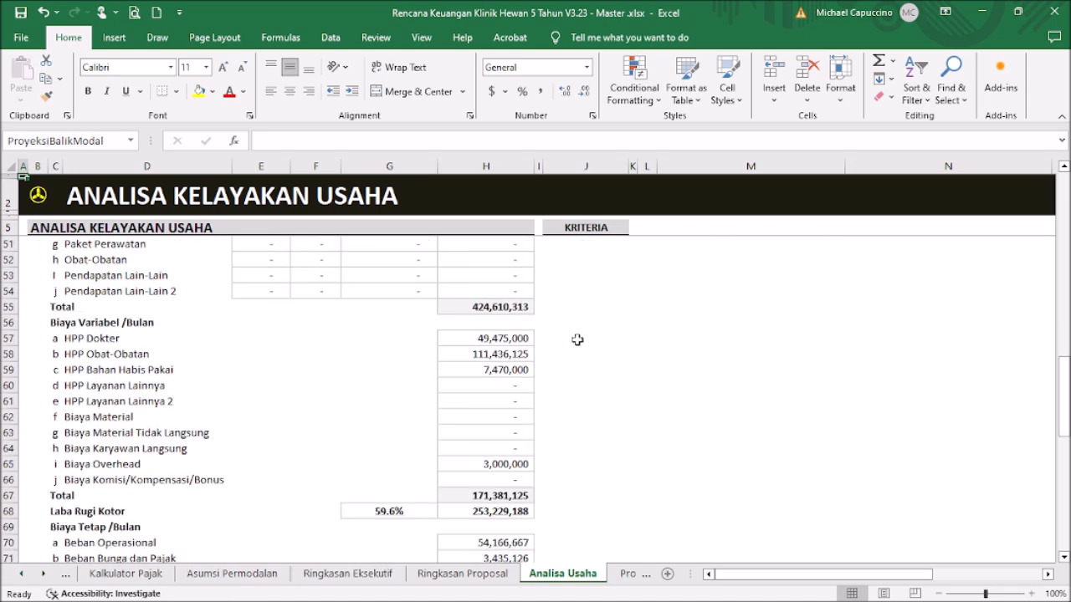
scroll(576, 336, "up", 15)
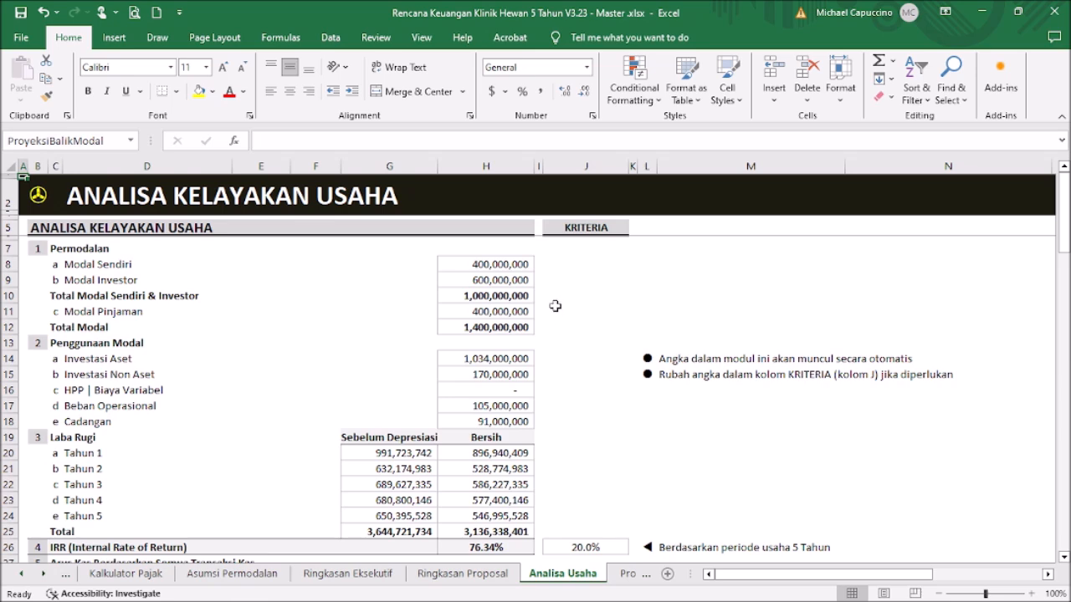
Step: Examine the feasibility analysis from the capital use and Laba Rugi figures through IRR, NPV, ROI, B/C Ratio, Payback Period and monthly income
scroll(561, 308, "down", 1)
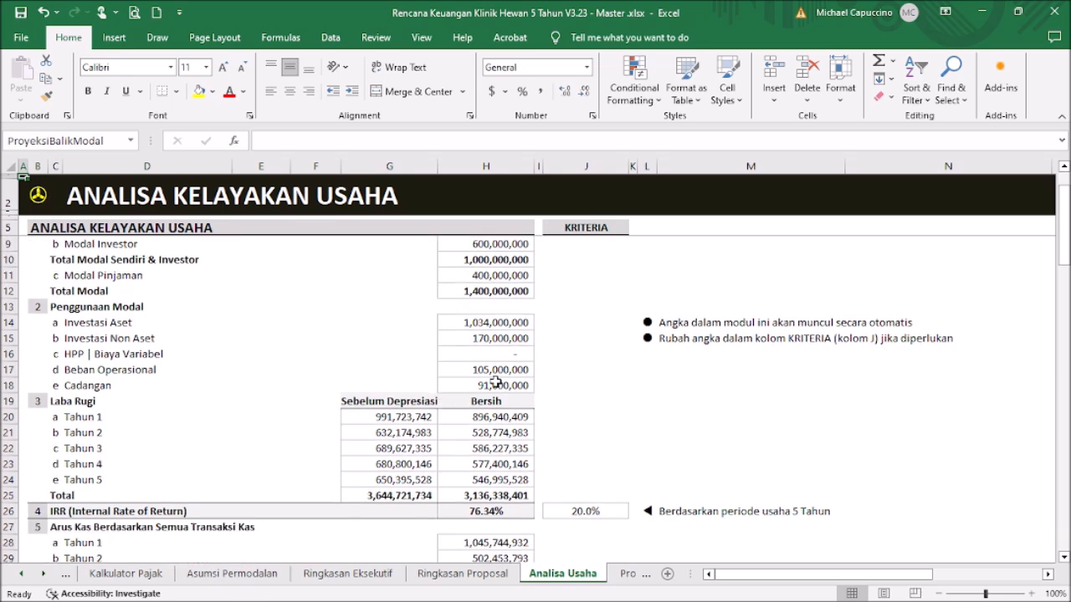
scroll(493, 381, "down", 2)
scroll(456, 372, "down", 3)
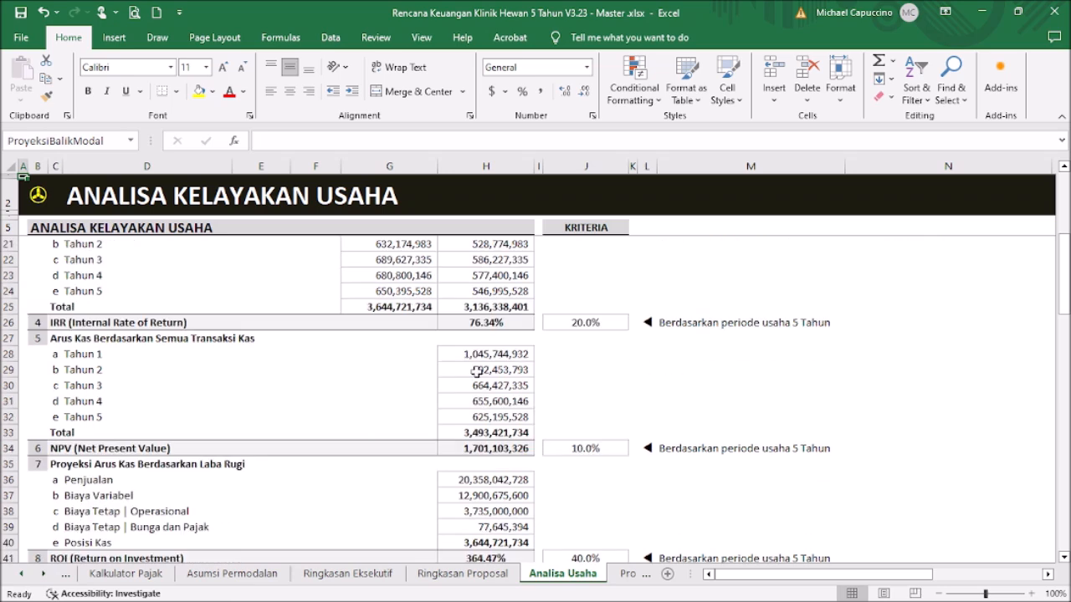
scroll(504, 385, "down", 2)
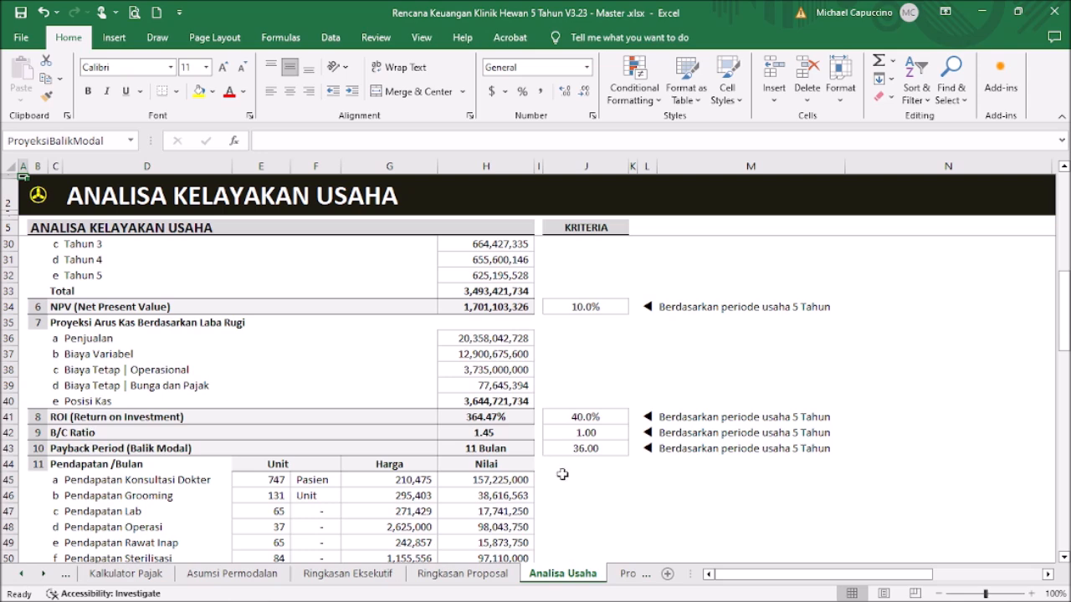
scroll(526, 485, "down", 4)
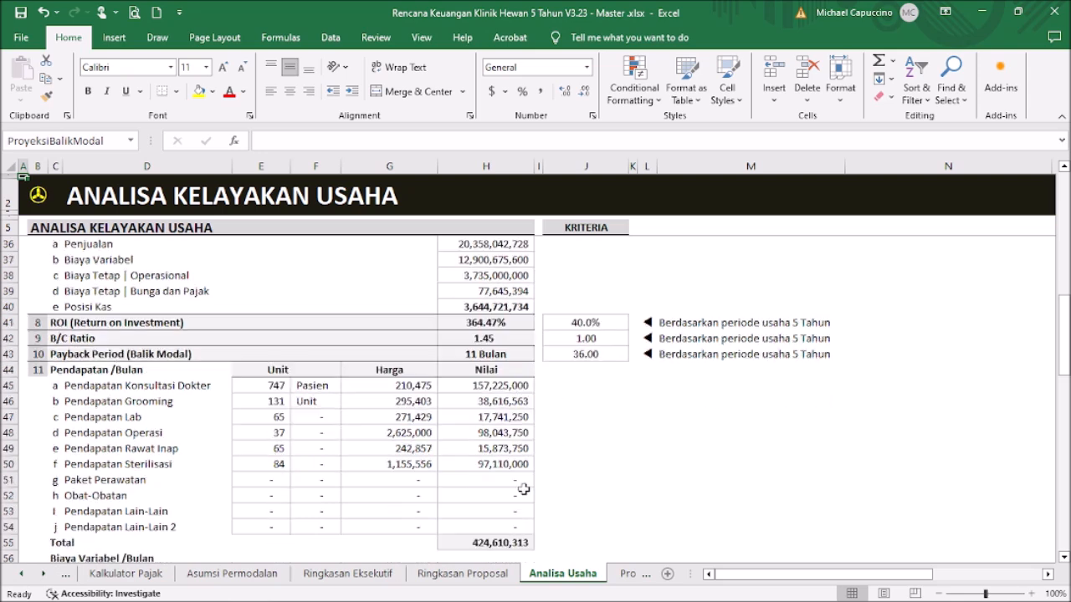
scroll(524, 481, "up", 4)
scroll(525, 475, "up", 8)
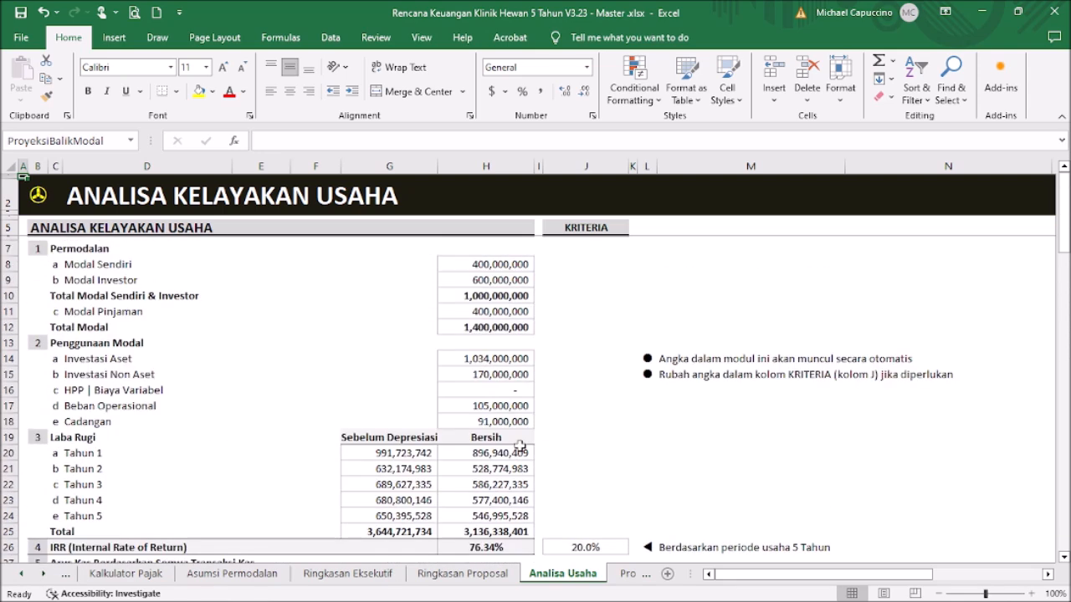
Step: Inspect the KRITERIA column, checking the criteria values for IRR, NPV and Payback Period
left_click(586, 165)
scroll(596, 407, "down", 2)
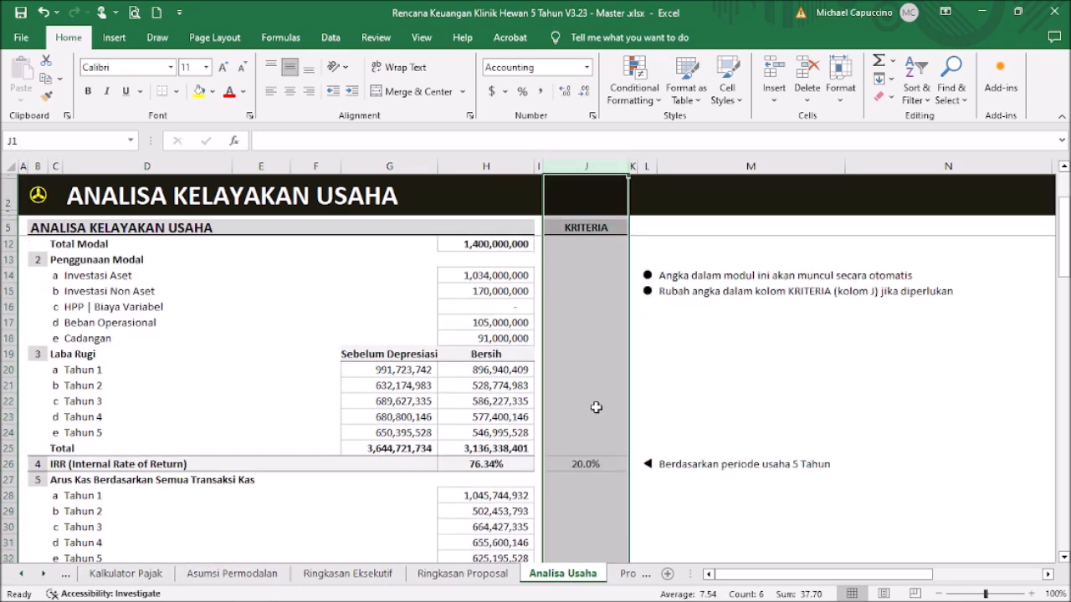
scroll(595, 407, "down", 1)
left_click(596, 413)
scroll(610, 435, "down", 2)
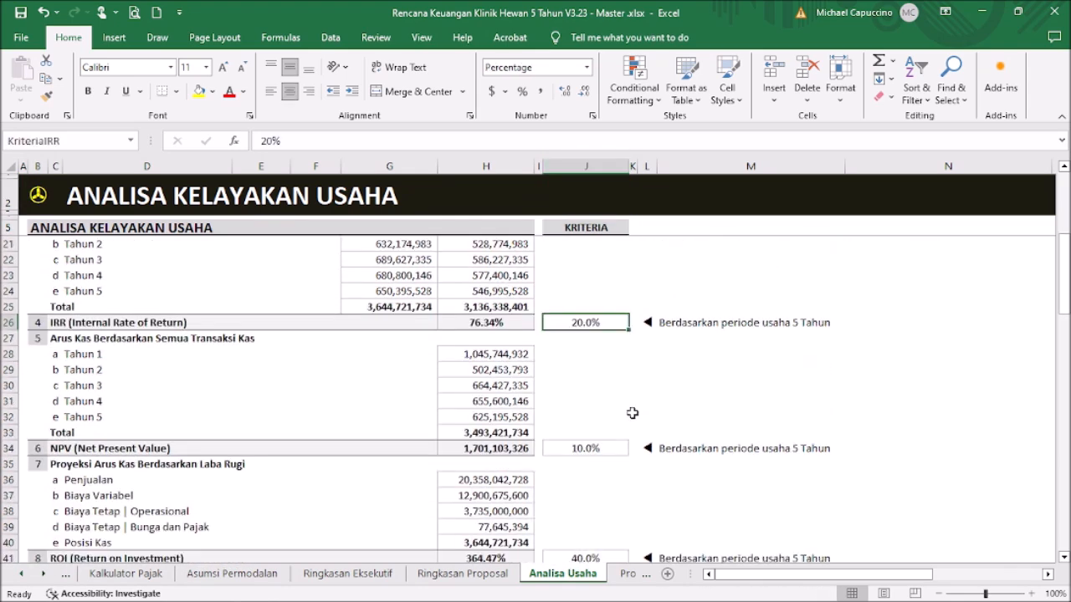
left_click(612, 451)
scroll(618, 450, "down", 2)
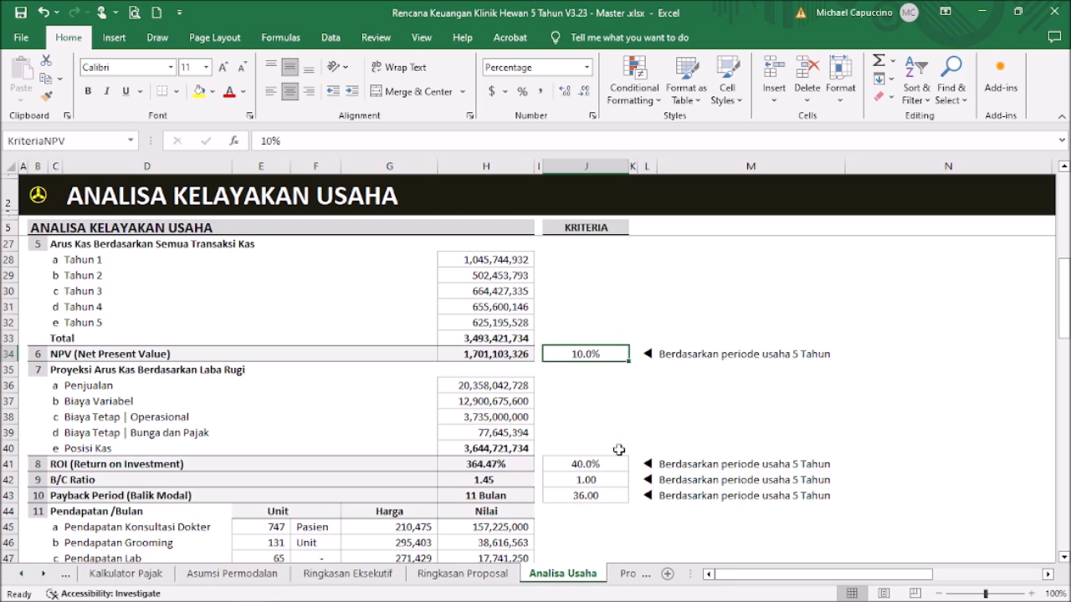
left_click(606, 498)
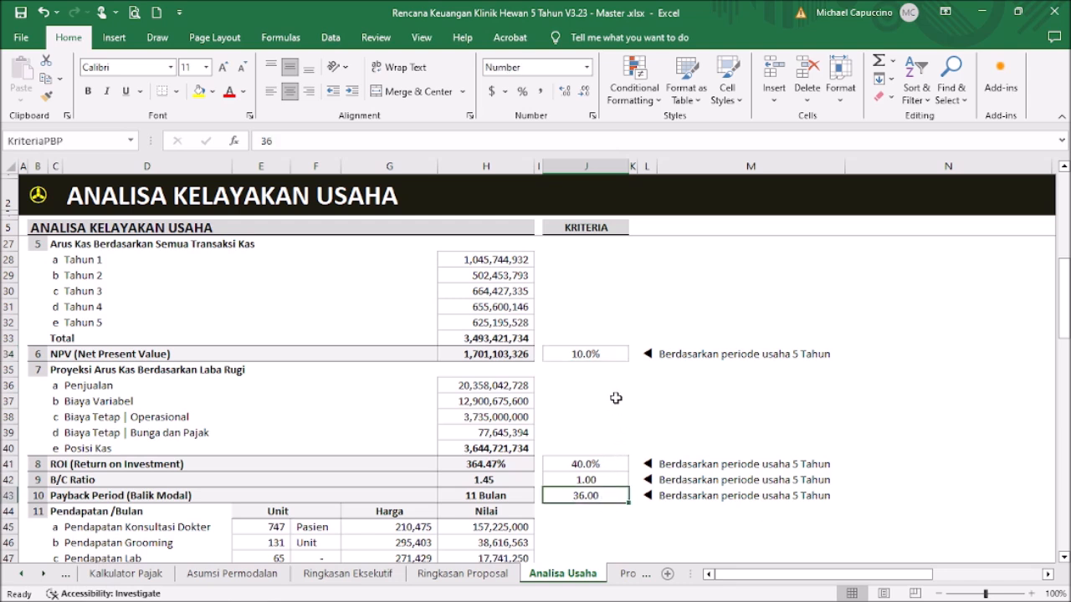
scroll(615, 495, "up", 7)
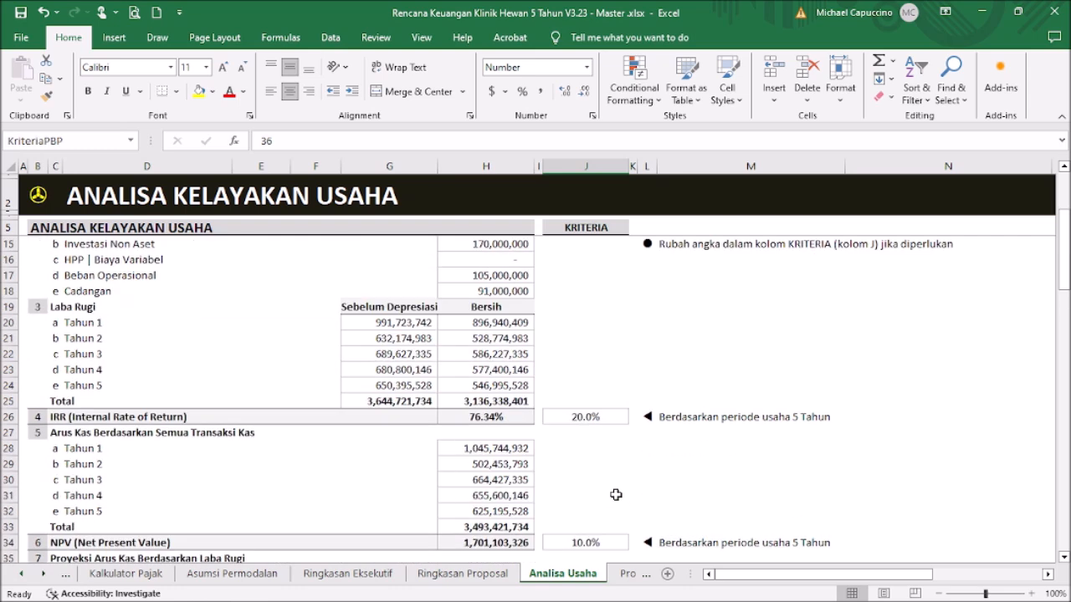
left_click(599, 167)
left_click(584, 261)
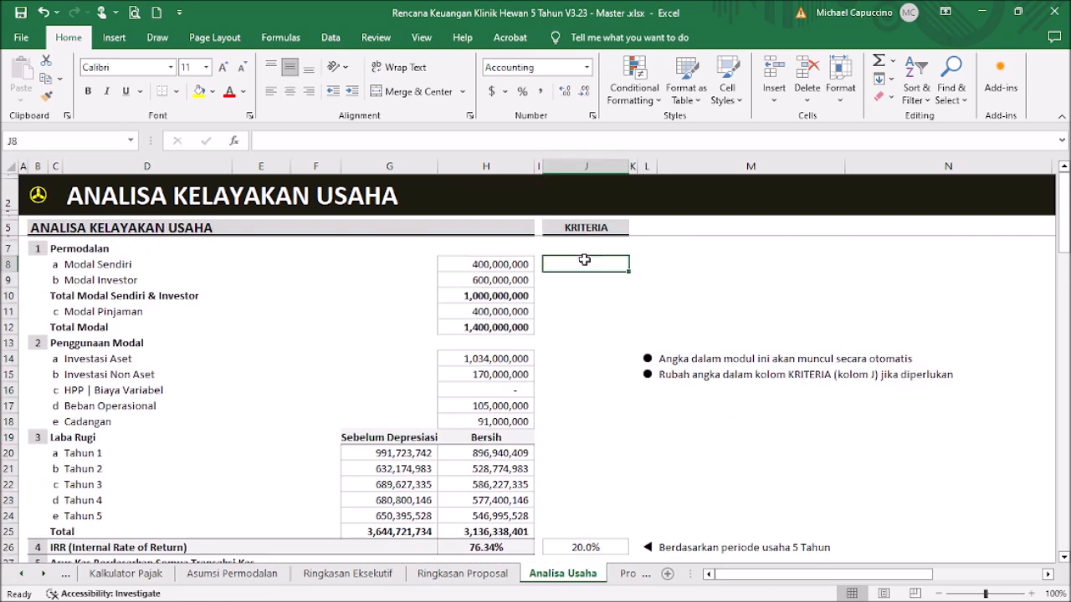
Step: Open the Penjualan assumptions through the main menu and review the doctor schedule, non-doctor revenue, share and gross profit columns
left_click(39, 199)
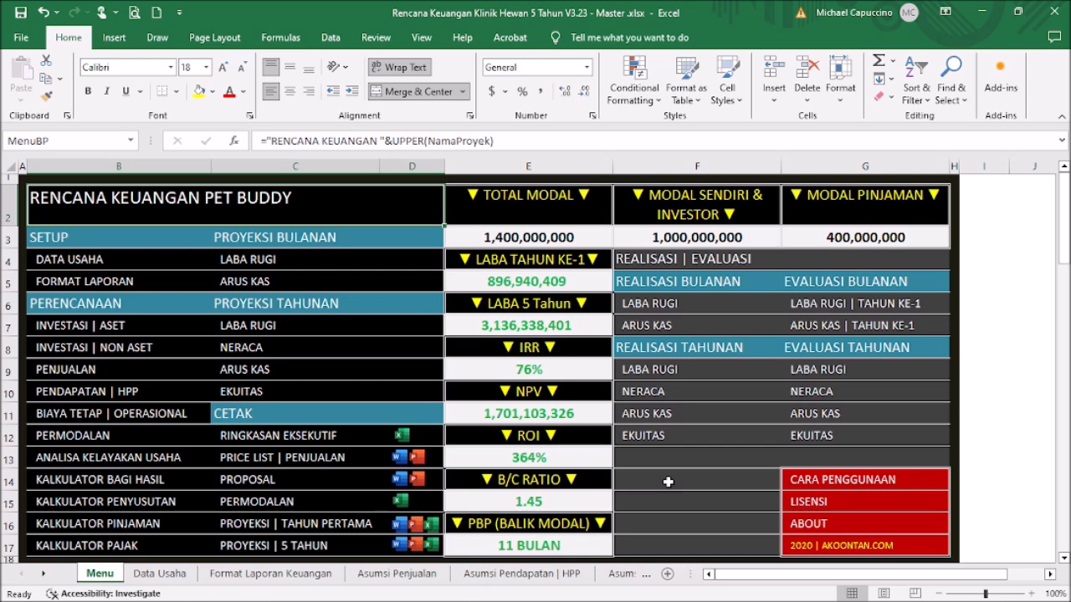
left_click(59, 372)
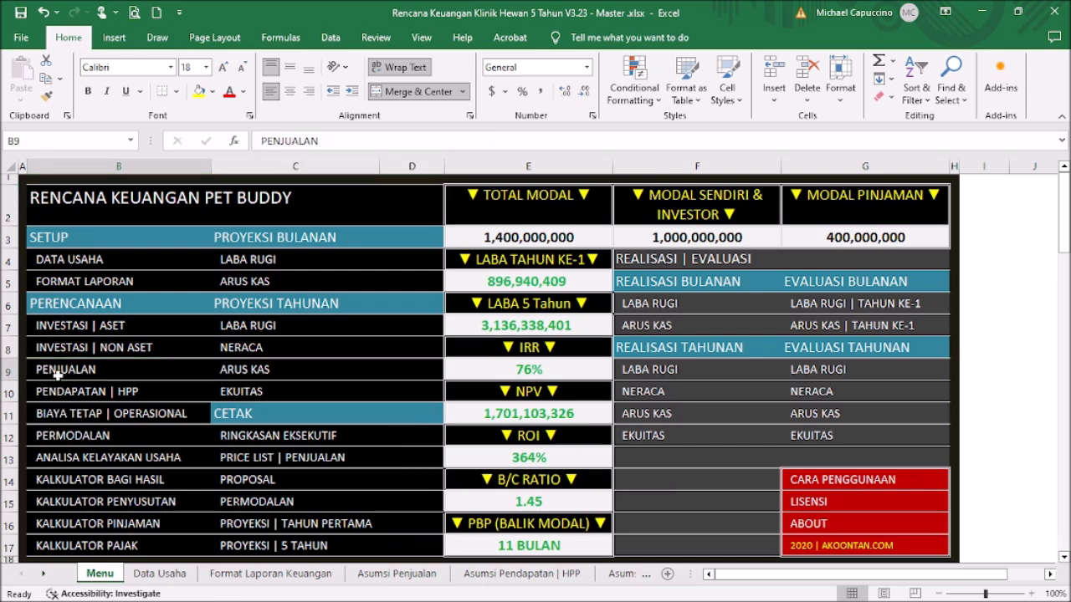
scroll(812, 373, "down", 5)
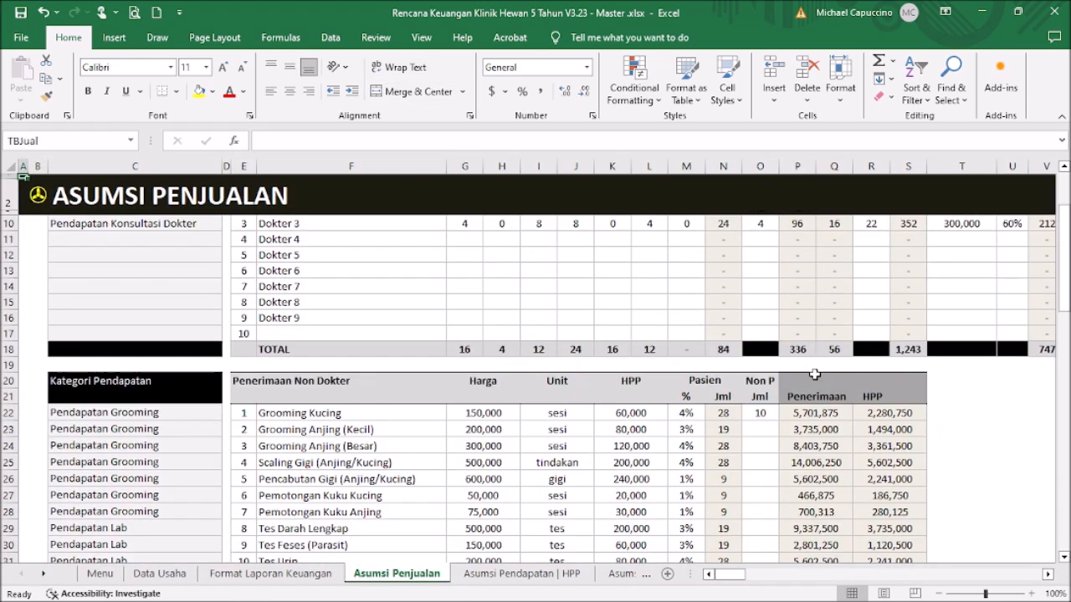
scroll(813, 373, "up", 5)
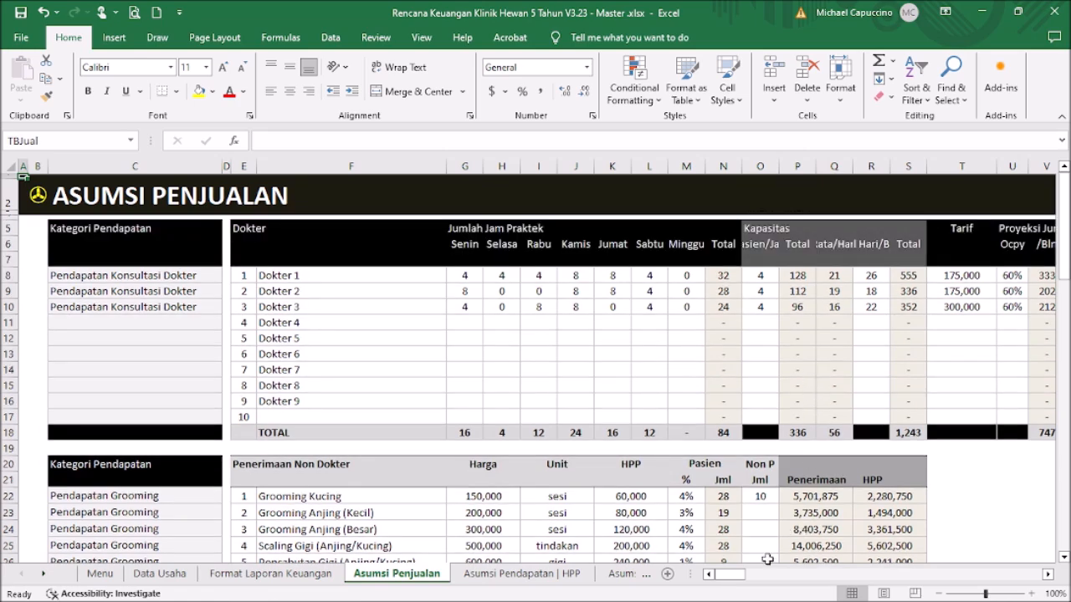
left_click_drag(747, 576, 759, 576)
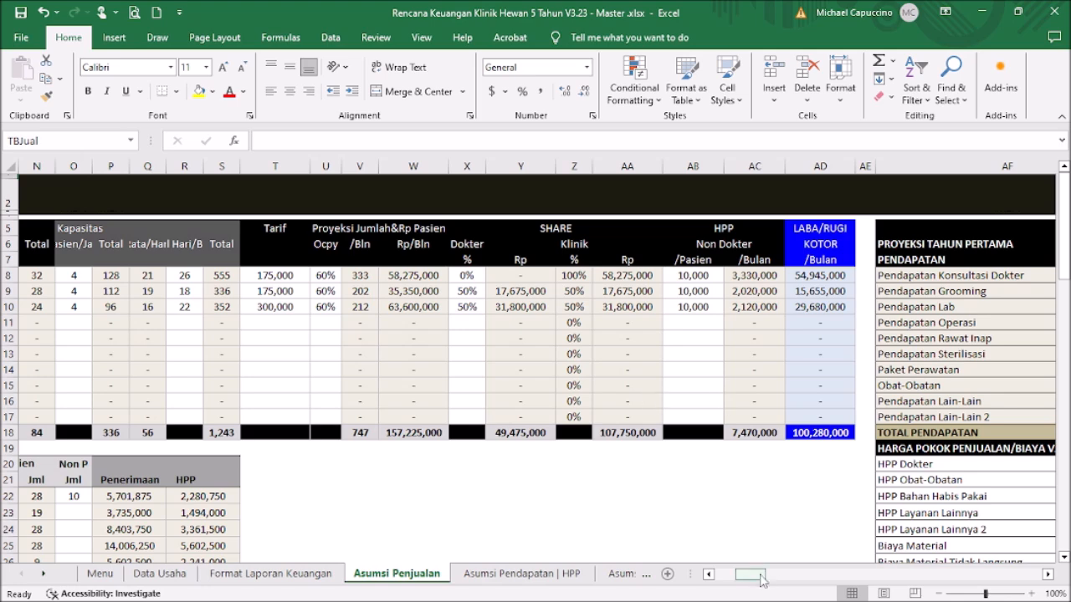
left_click_drag(741, 576, 719, 583)
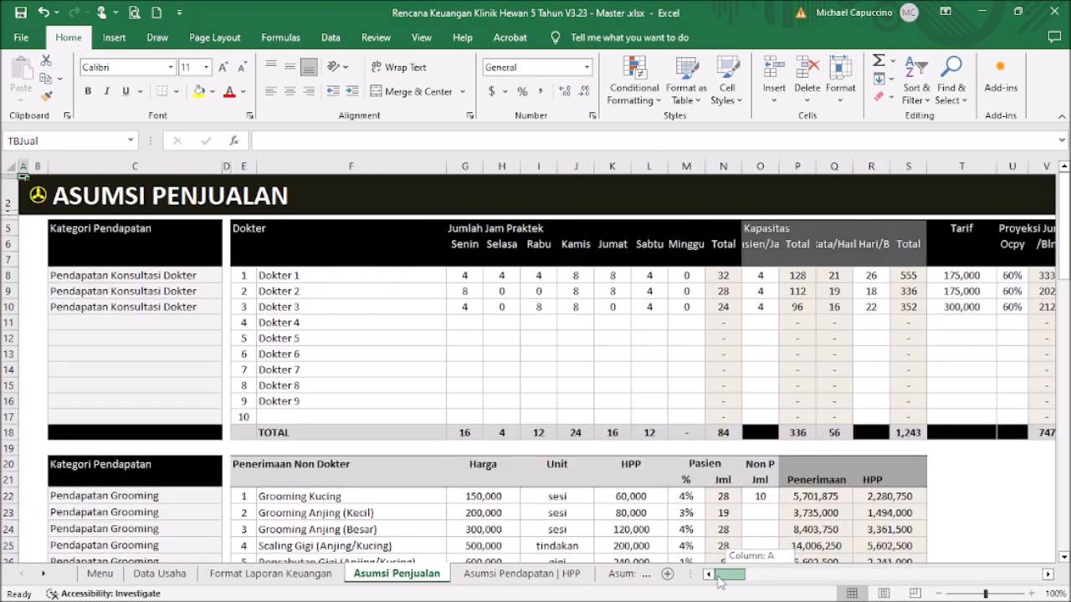
Step: Return to the main menu overview and select an empty cell beside the evaluation section
left_click(35, 197)
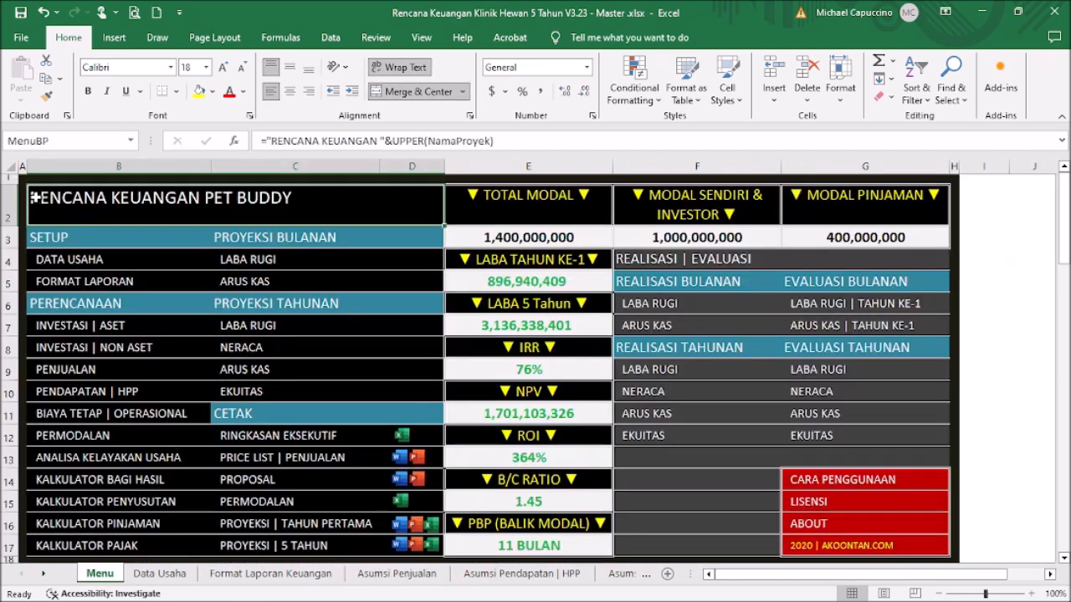
left_click(996, 365)
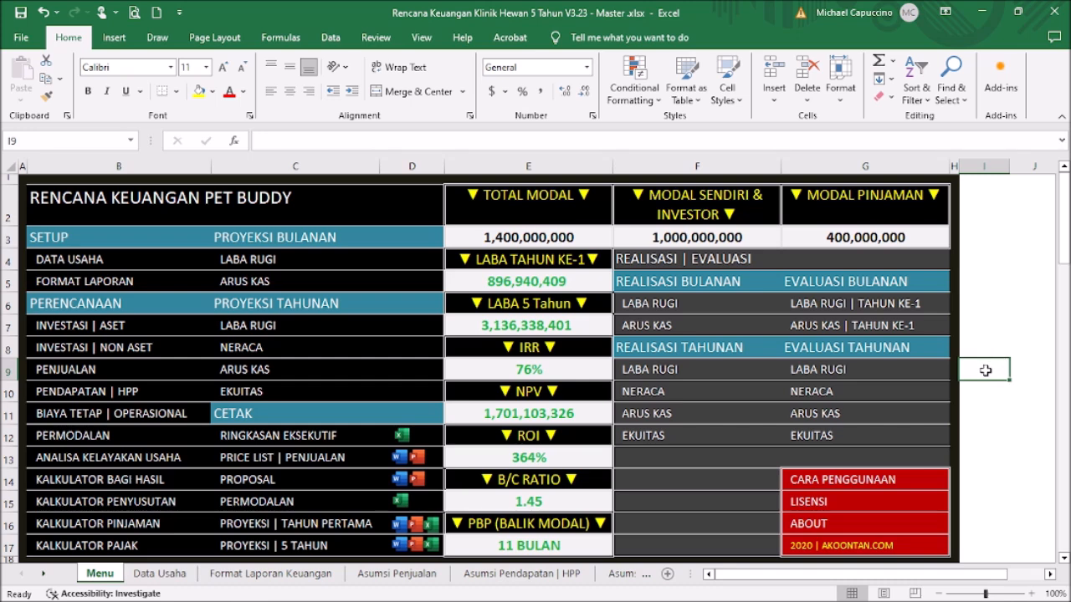
left_click(995, 297)
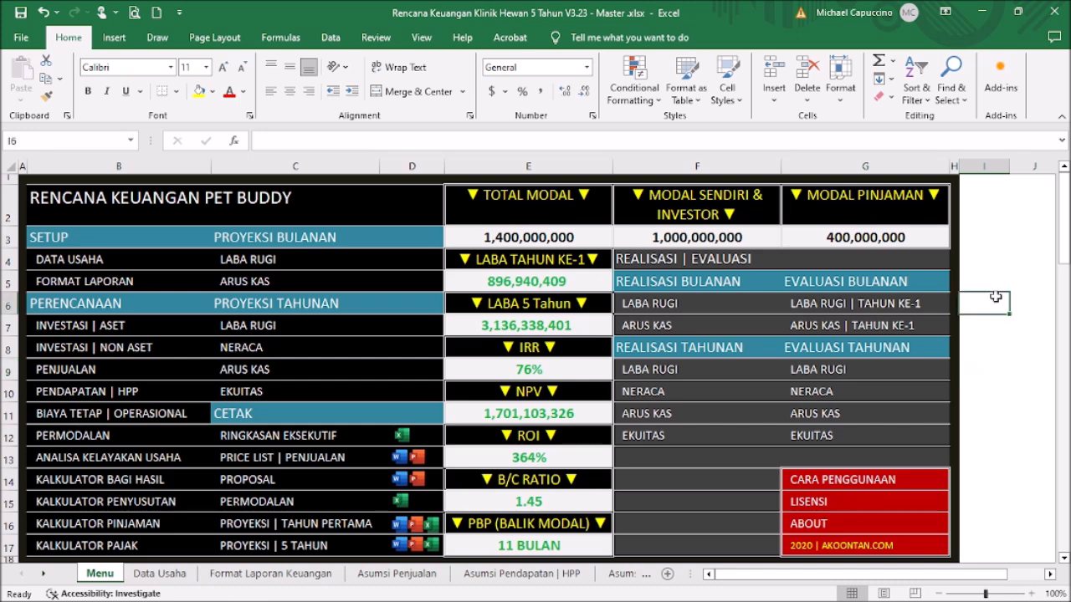